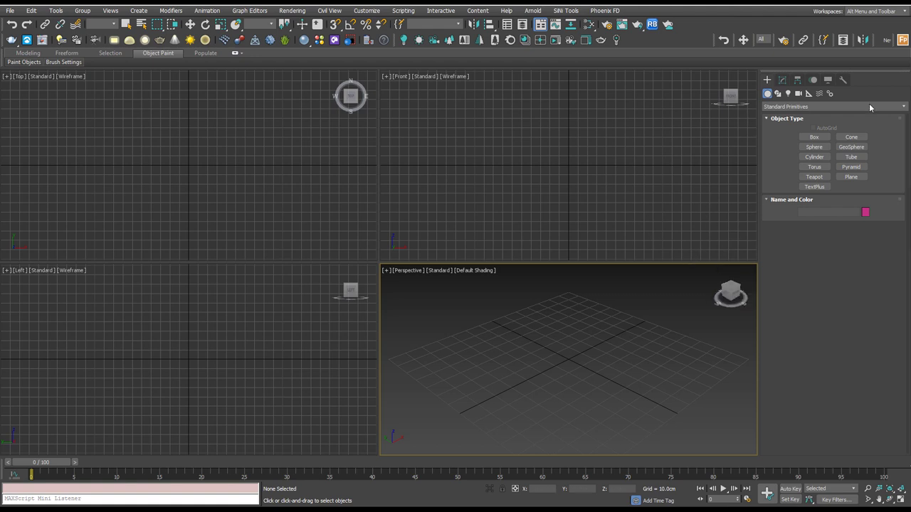
# Open the Chaos Cosmos Browser, show all HDRIs instead of only the downloaded ones, and download the Sunset 026 sky.
pyautogui.click(787, 94)
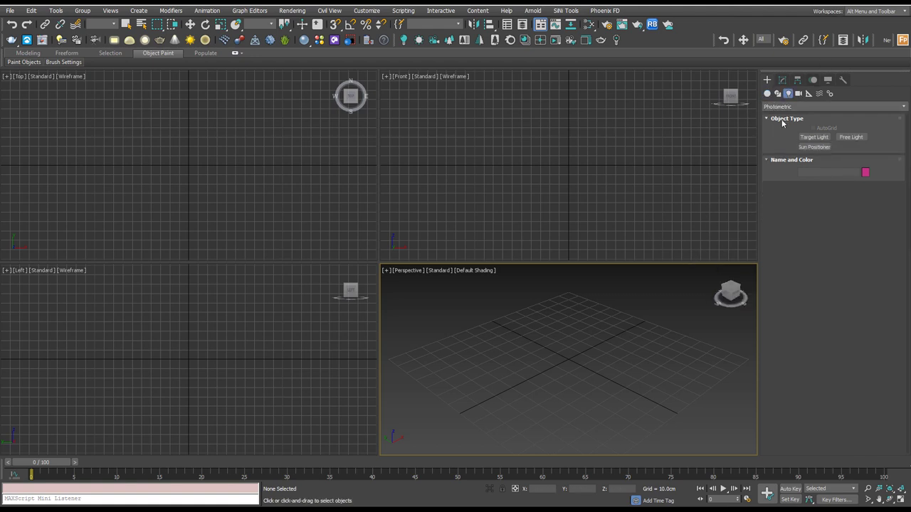
pyautogui.click(334, 41)
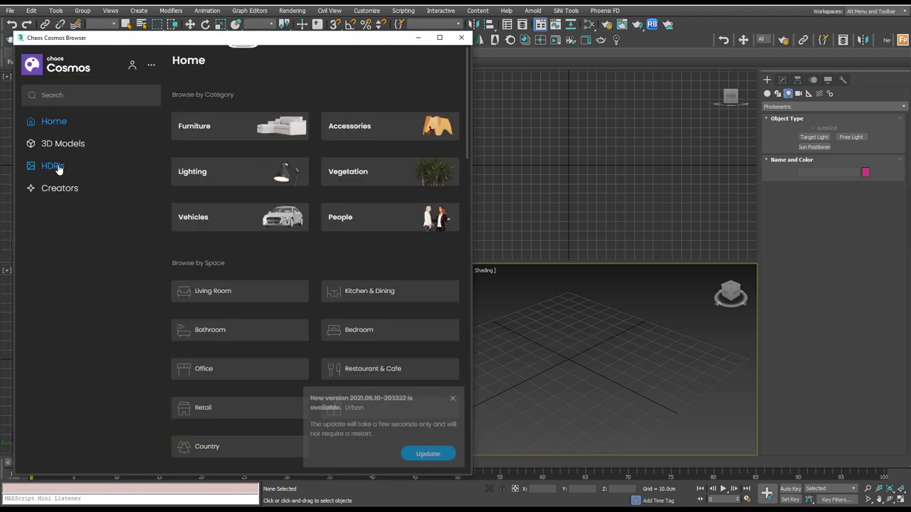
pyautogui.click(56, 166)
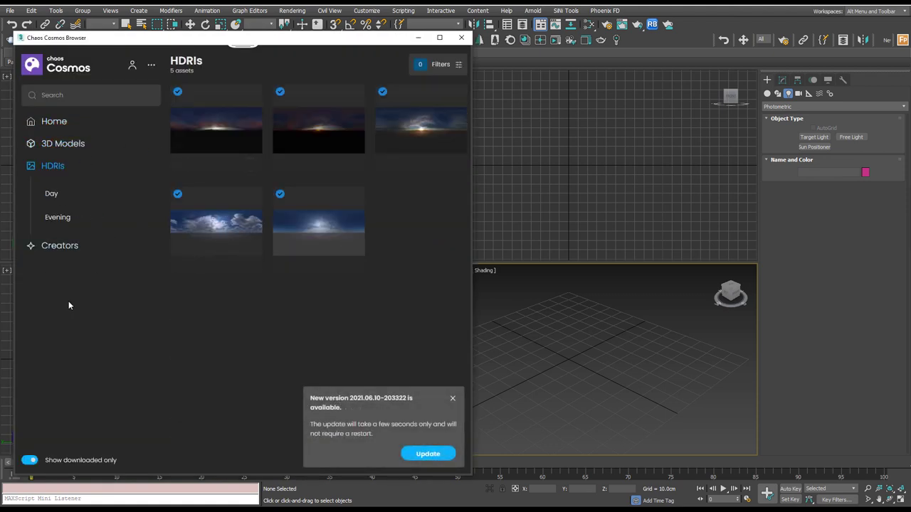
pyautogui.click(28, 460)
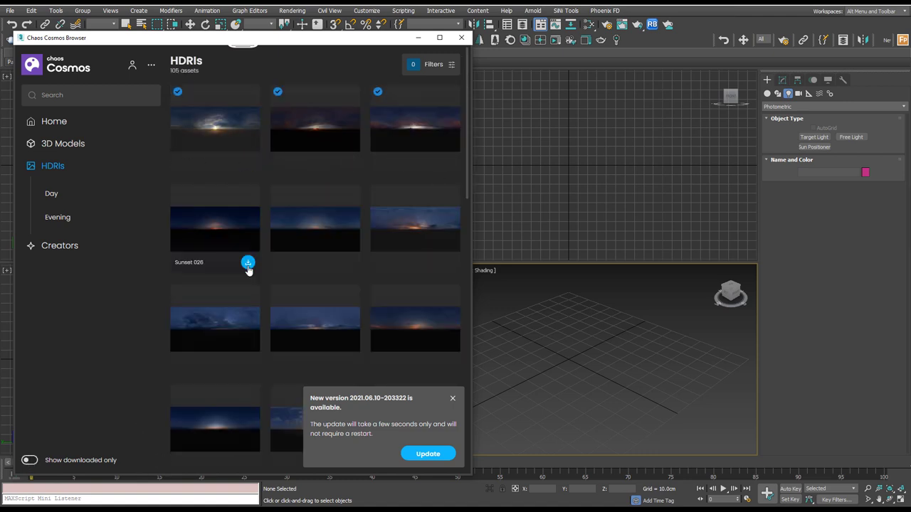
pyautogui.click(247, 263)
pyautogui.moveTo(237, 170)
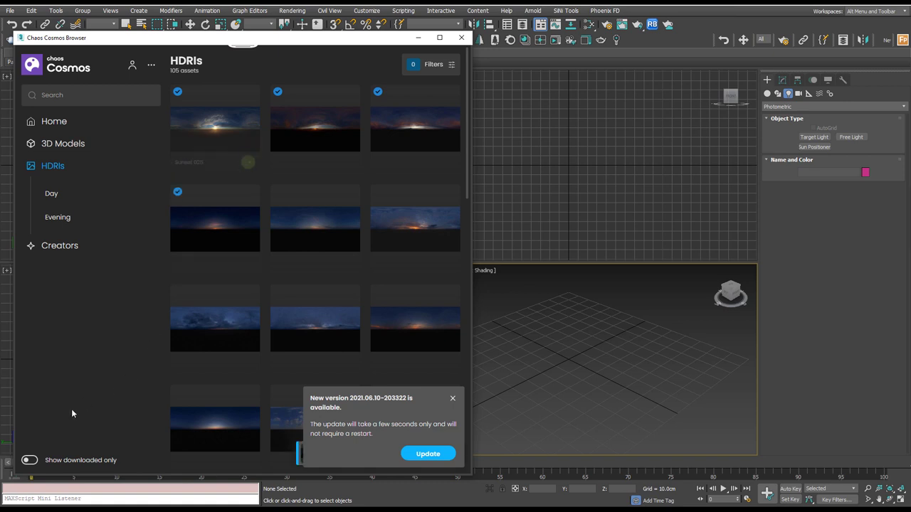
# Limit the HDRI list to downloaded assets and import the Day 034 sky into the Untitled scene.
pyautogui.click(30, 461)
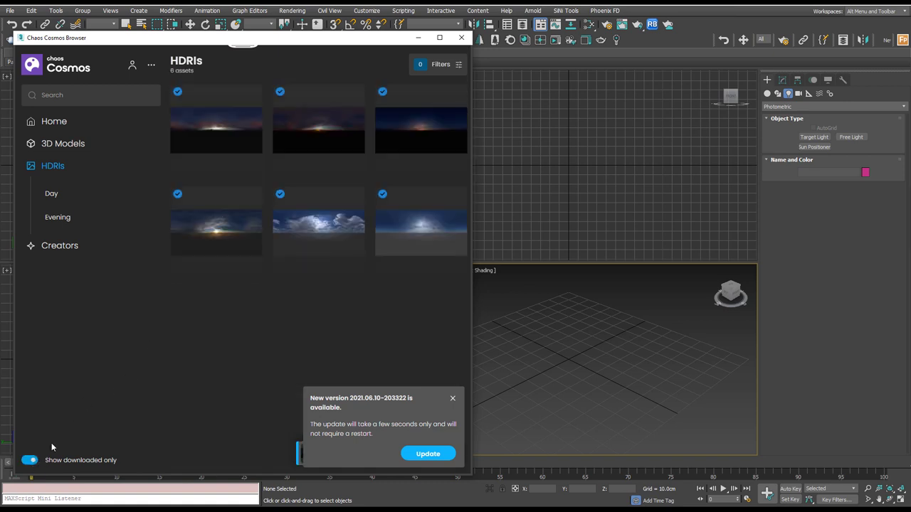
pyautogui.click(452, 399)
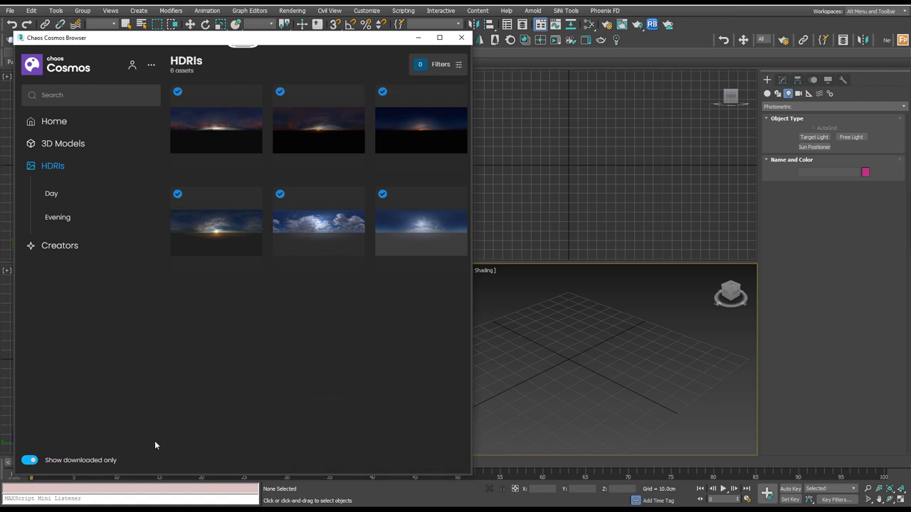
pyautogui.moveTo(321, 230)
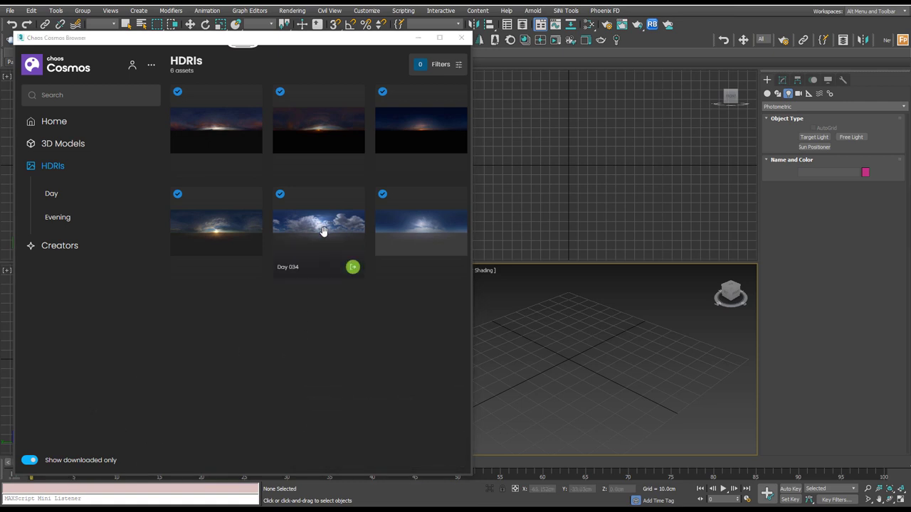
pyautogui.click(353, 267)
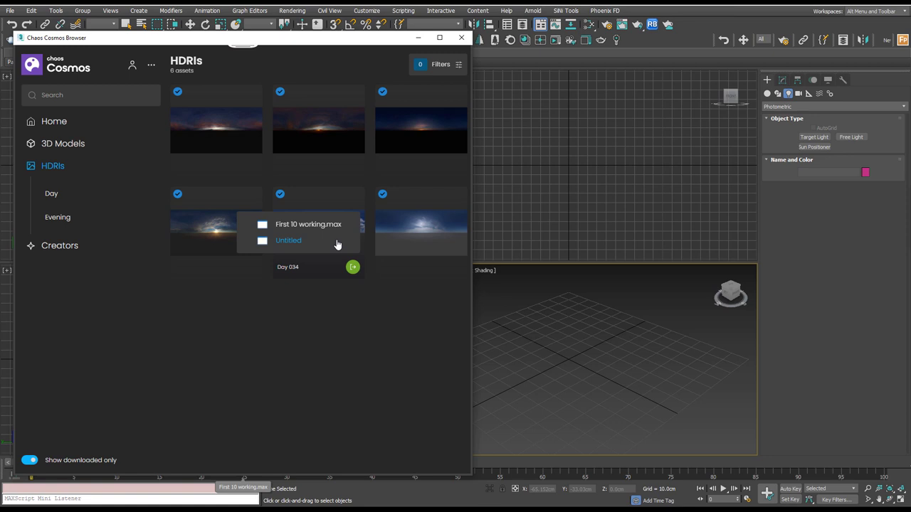
pyautogui.click(288, 241)
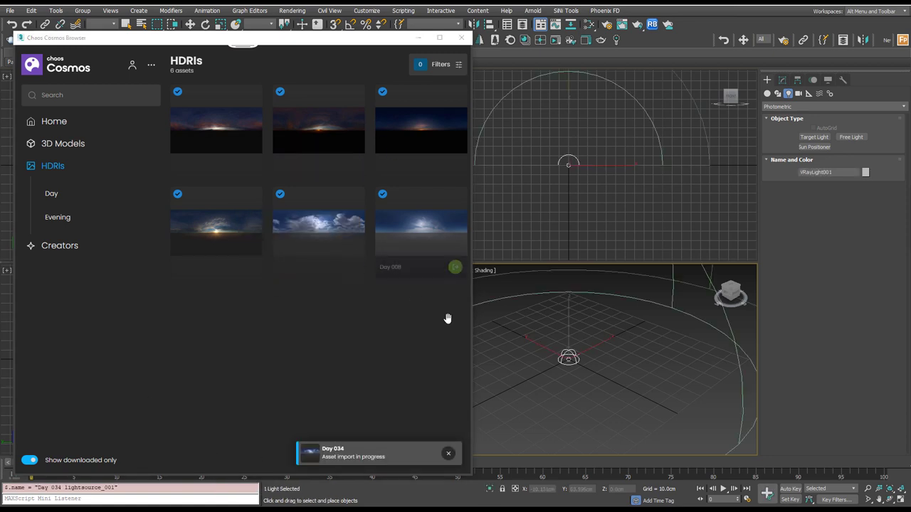
pyautogui.click(604, 373)
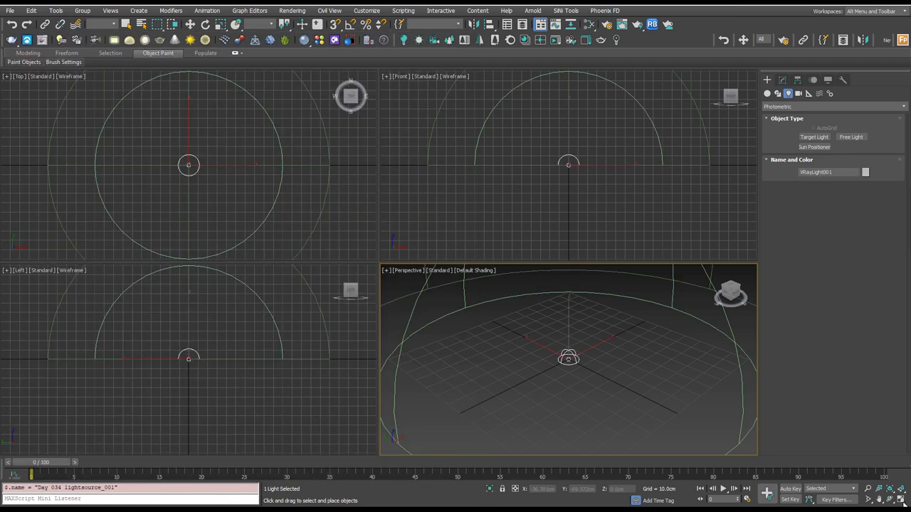
# Import the SUV 002 model from the Chaos Cosmos vehicles into the maximized Perspective view.
pyautogui.hotkey('alt', 'w')
pyautogui.scroll(-10, 389, 237)
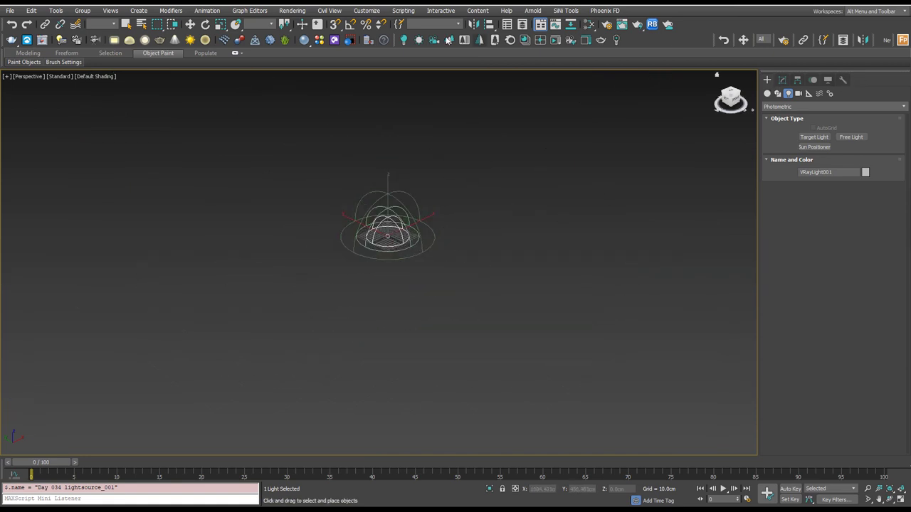
pyautogui.click(27, 40)
pyautogui.click(57, 145)
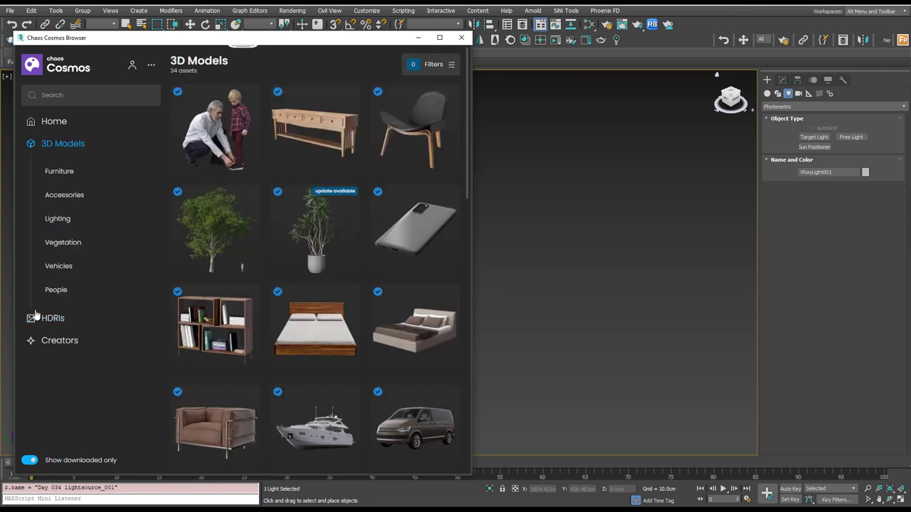
pyautogui.click(57, 266)
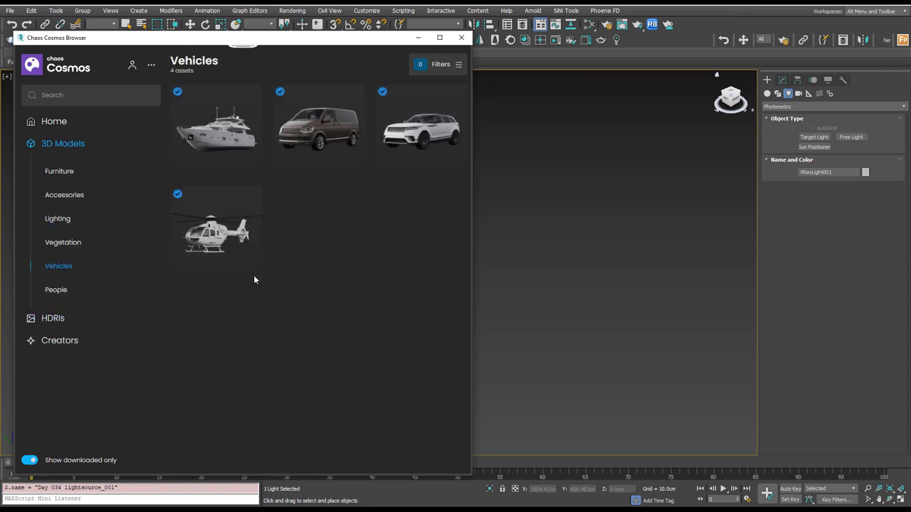
pyautogui.moveTo(455, 176)
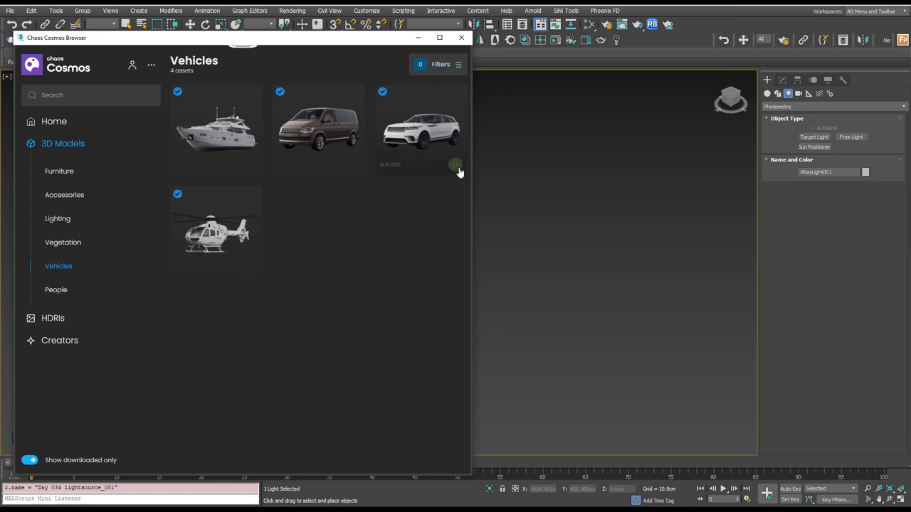
pyautogui.click(456, 164)
pyautogui.click(421, 212)
# Move the SUV about 339 cm along negative X, away from the dome light, and minimize the Chaos Cosmos Browser.
pyautogui.rightClick(389, 213)
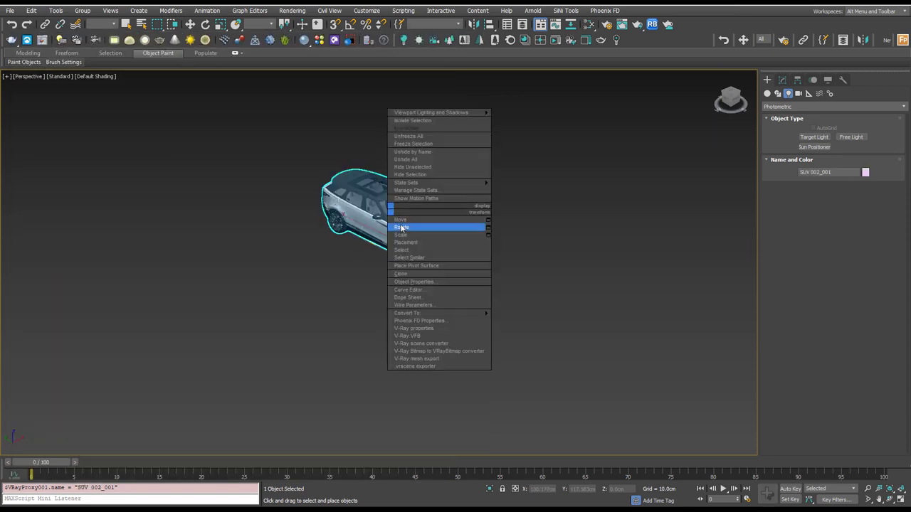
pyautogui.click(402, 227)
pyautogui.moveTo(415, 223); pyautogui.dragTo(334, 259)
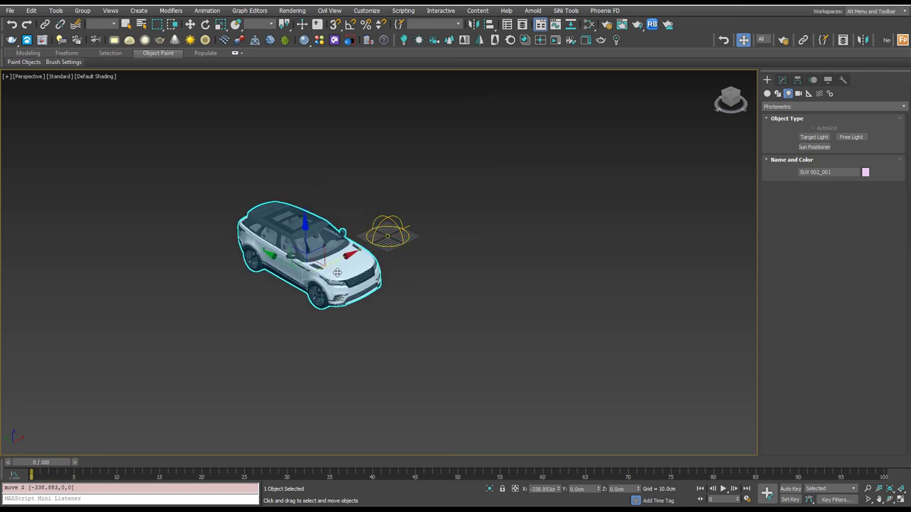
pyautogui.hotkey('alt', 'Tab')
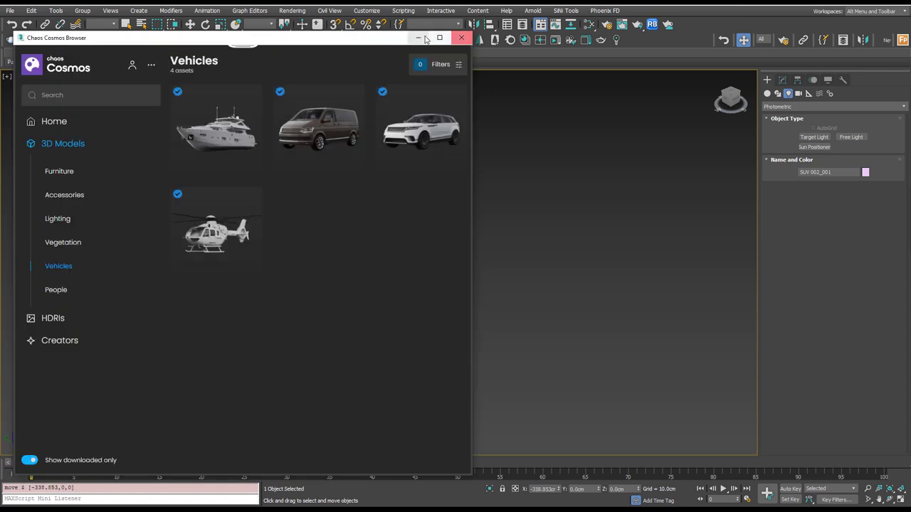
pyautogui.click(421, 37)
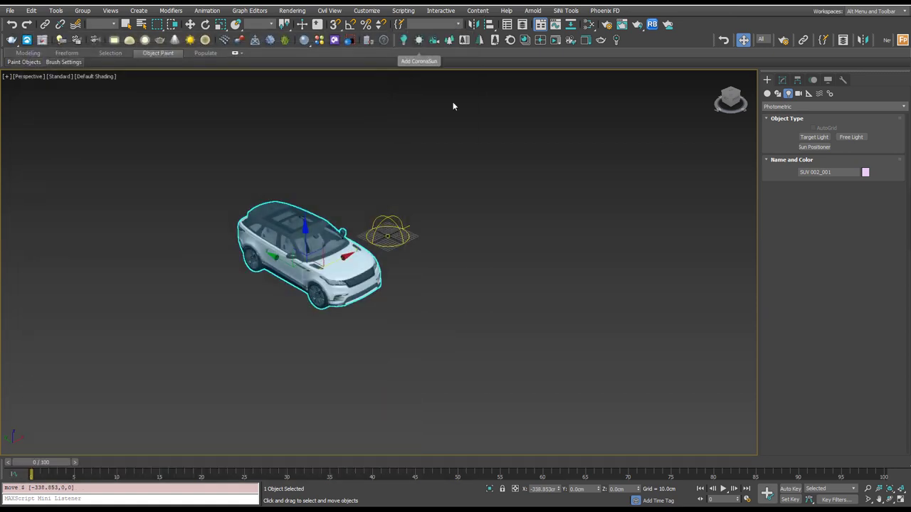
# Create a standard plane about 701 cm long and 1402 cm wide and move it along Y beneath the SUV.
pyautogui.click(767, 94)
pyautogui.click(851, 177)
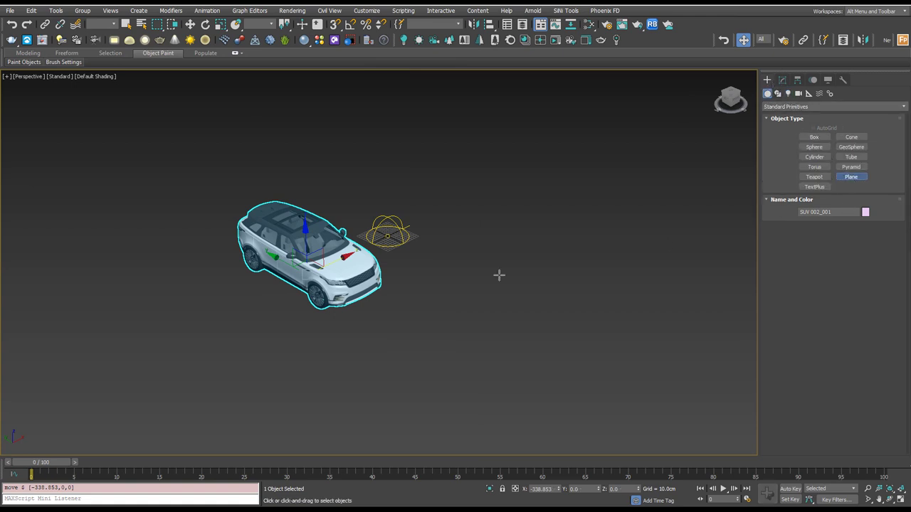
pyautogui.moveTo(530, 193)
pyautogui.mouseDown()
pyautogui.moveTo(484, 368)
pyautogui.moveTo(234, 423)
pyautogui.moveTo(395, 505)
pyautogui.mouseUp()
pyautogui.press('w')
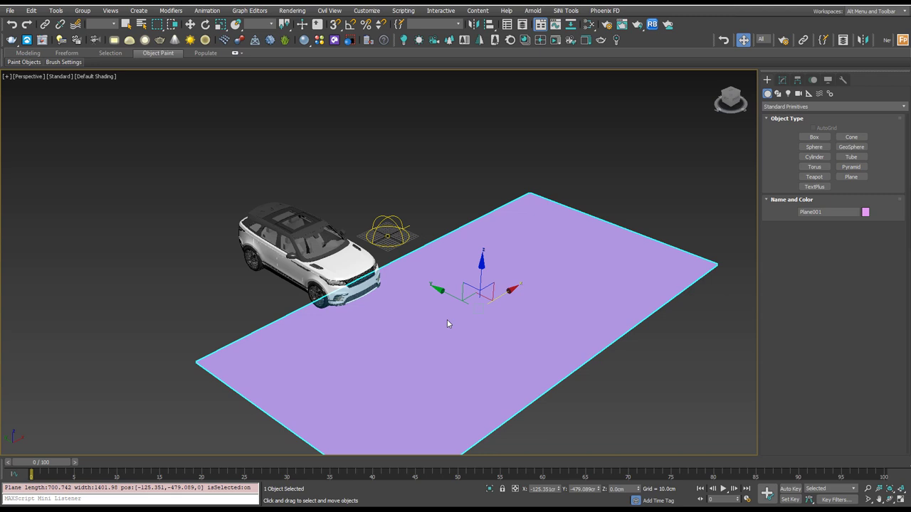
pyautogui.moveTo(476, 295); pyautogui.dragTo(327, 268)
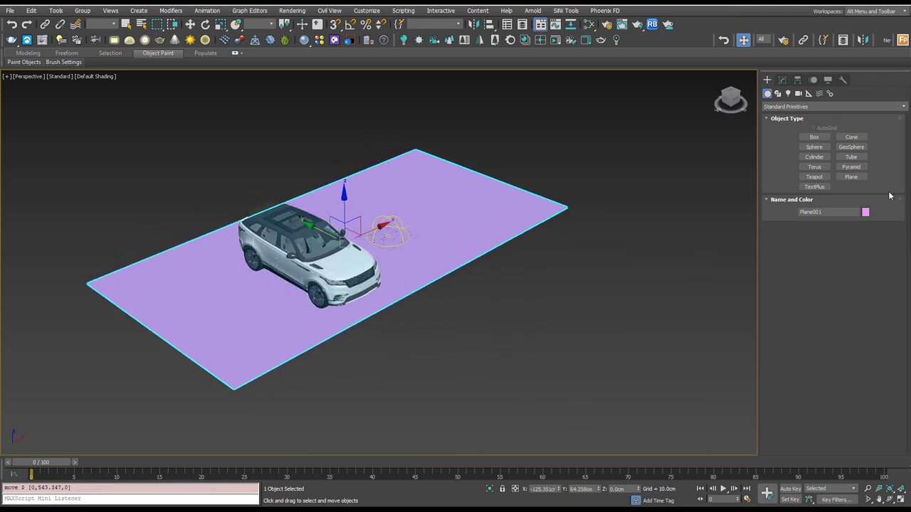
# Add an infinite VRayPlane to the scene, placing its icon beside the standard plane.
pyautogui.click(782, 107)
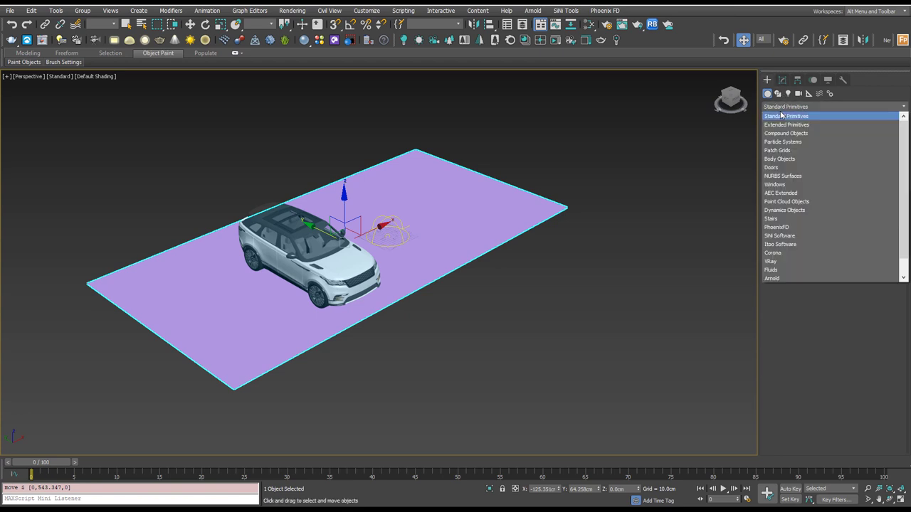
pyautogui.click(771, 261)
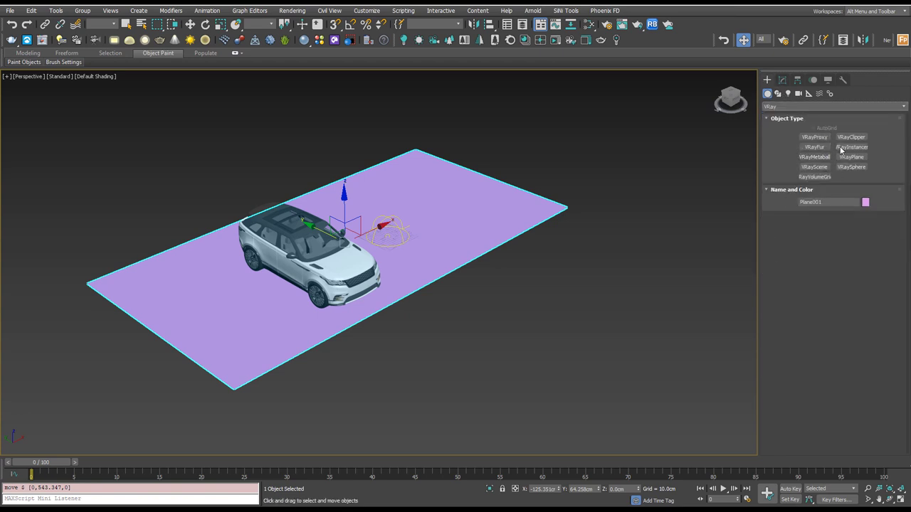
pyautogui.click(852, 156)
pyautogui.click(548, 271)
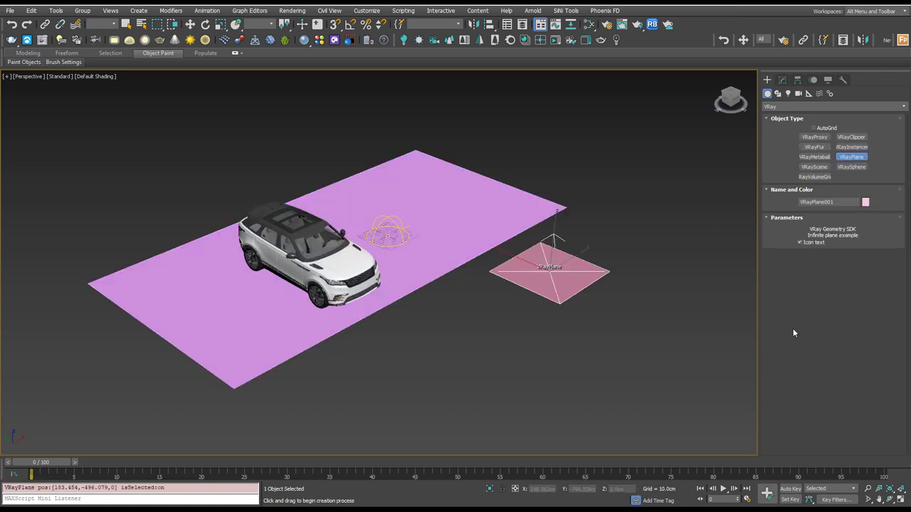
pyautogui.press('w')
# Delete the standard plane beneath the SUV.
pyautogui.click(470, 201)
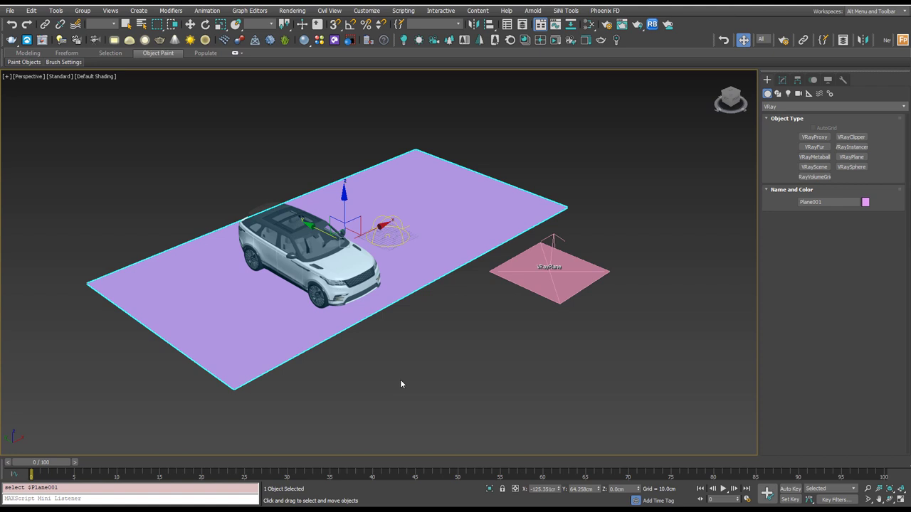
pyautogui.keyDown('alt'); pyautogui.moveTo(372, 387); pyautogui.dragTo(365, 384, button='middle'); pyautogui.keyUp('alt')
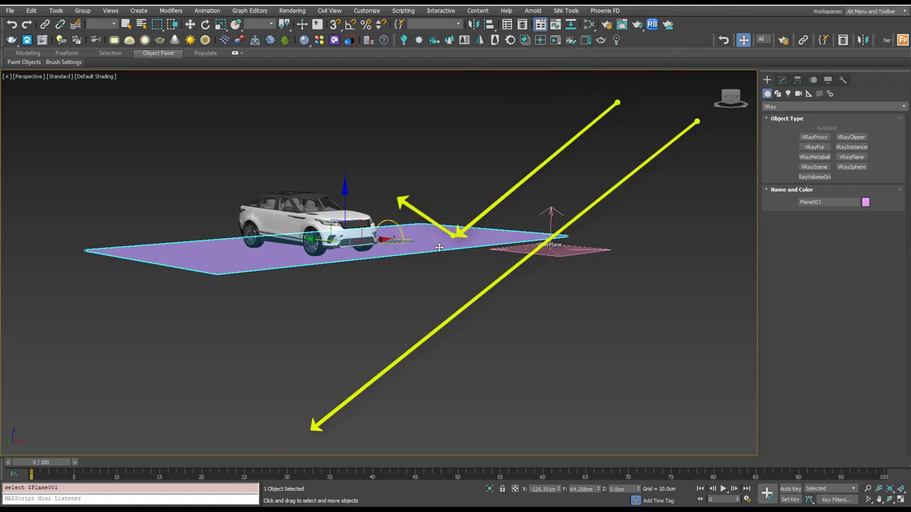
pyautogui.press('Delete')
# Move the VRayPlane icon about 35 cm along X and 433 cm along Y, closer to the dome light.
pyautogui.click(543, 236)
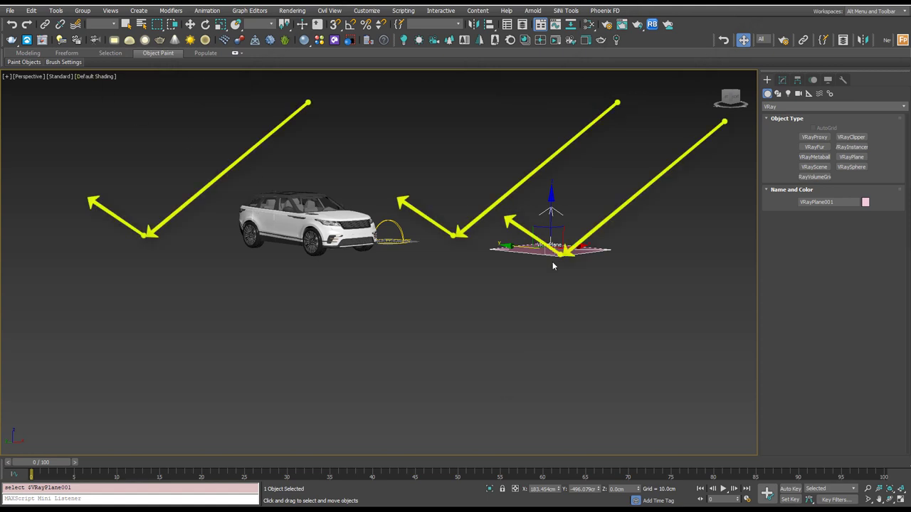
pyautogui.keyDown('alt'); pyautogui.moveTo(552, 264); pyautogui.dragTo(549, 224, button='middle'); pyautogui.keyUp('alt')
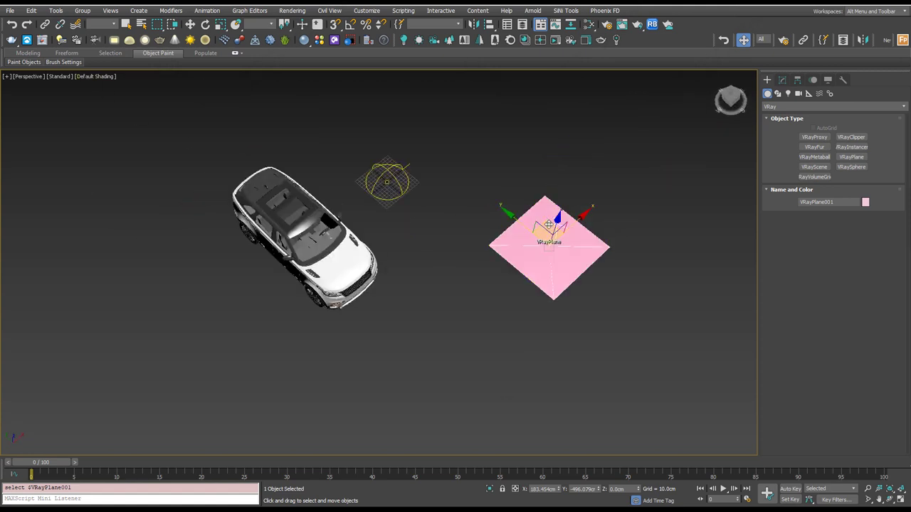
pyautogui.moveTo(548, 225); pyautogui.dragTo(451, 142)
pyautogui.keyDown('alt'); pyautogui.moveTo(471, 256); pyautogui.dragTo(520, 325, button='middle'); pyautogui.keyUp('alt')
pyautogui.scroll(3, 518, 326)
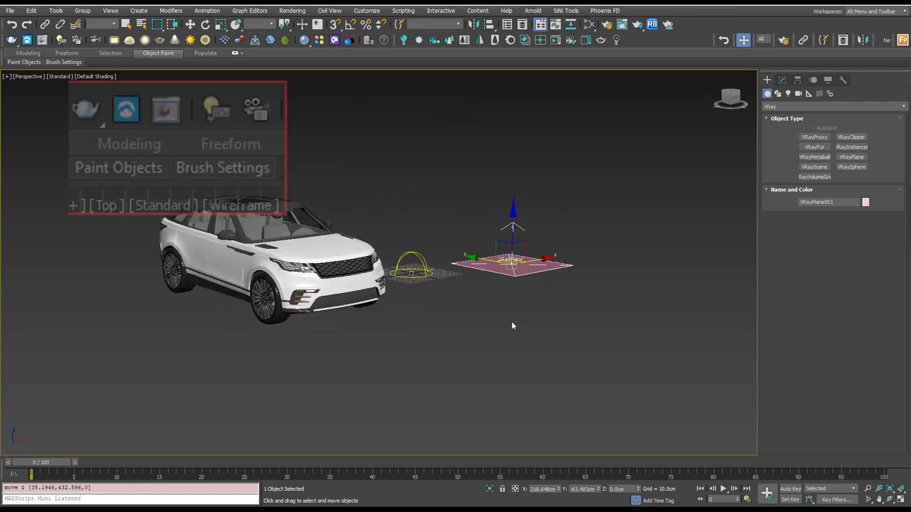
# Start an interactive V-Ray render of the Perspective view.
pyautogui.click(11, 41)
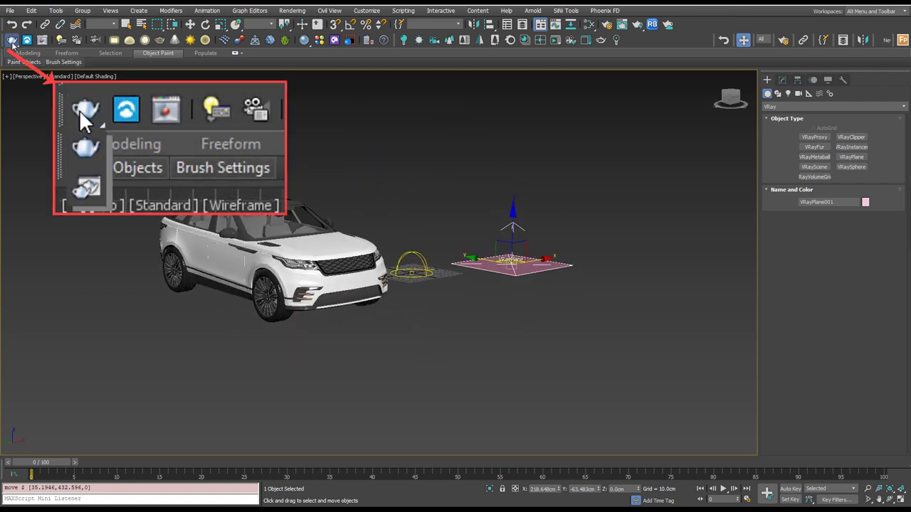
pyautogui.moveTo(11, 42); pyautogui.dragTo(11, 71)
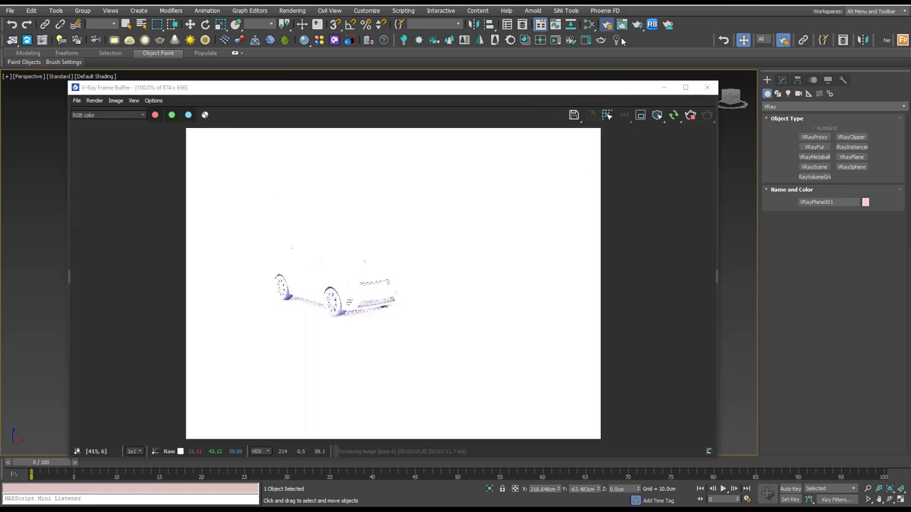
# Enable Auto exposure in the V-Ray camera settings of Render Setup.
pyautogui.press('F10')
pyautogui.click(529, 136)
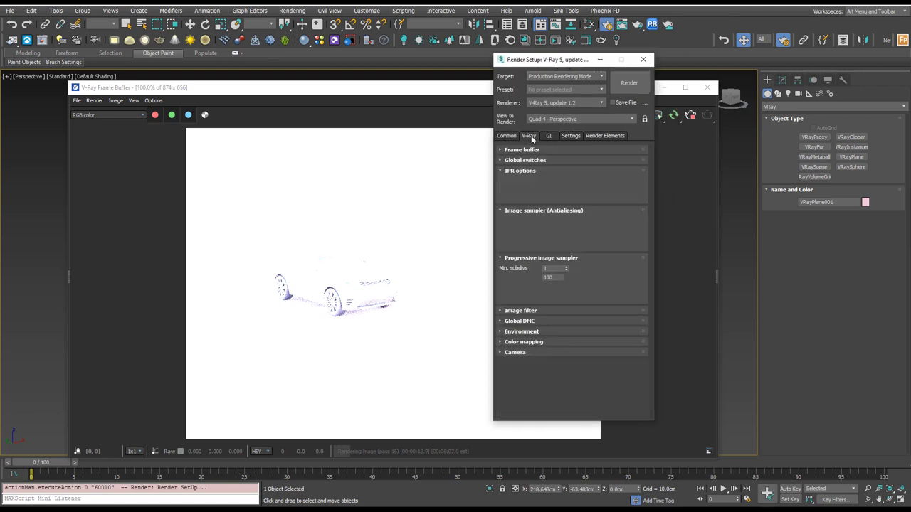
pyautogui.click(513, 352)
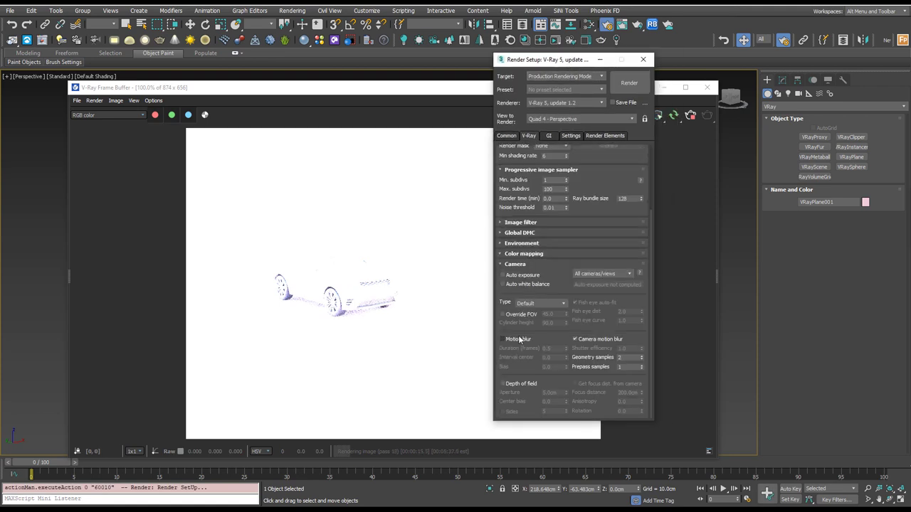
pyautogui.click(523, 275)
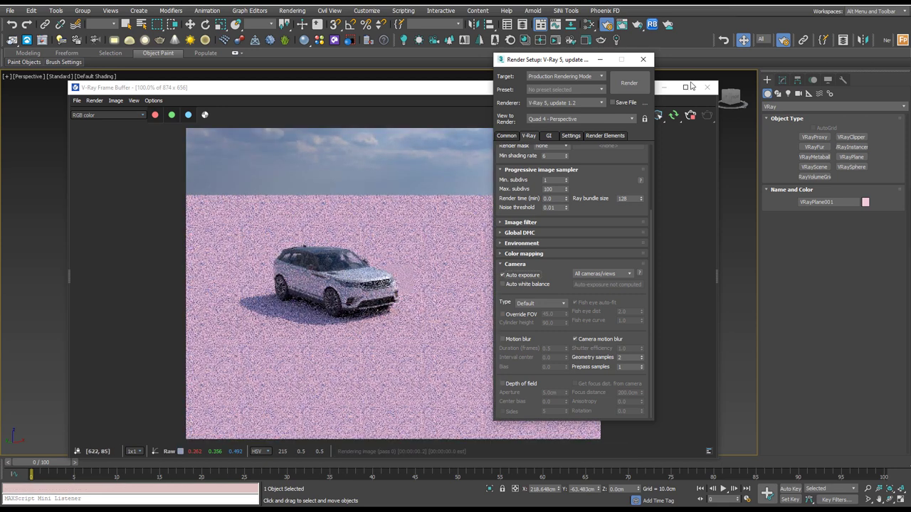
# Close the render settings and frame the SUV closer from a low side angle for the interactive render.
pyautogui.click(642, 59)
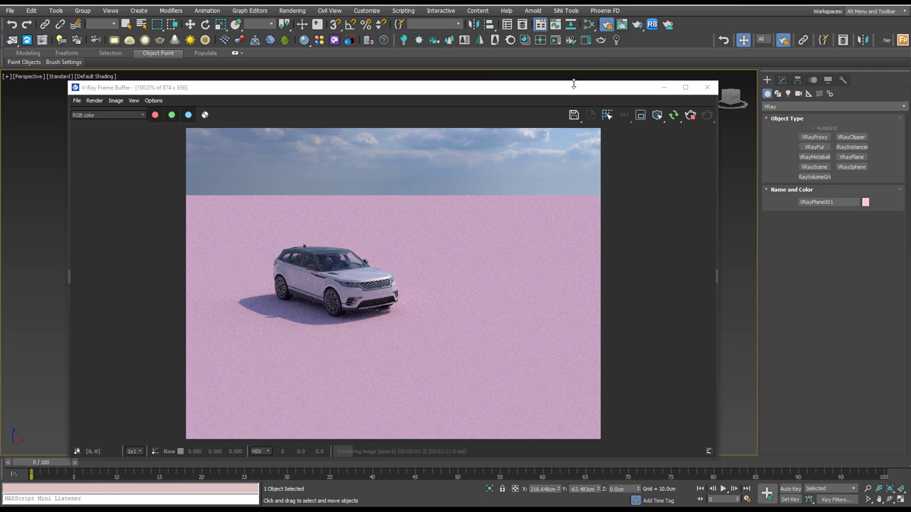
pyautogui.moveTo(573, 84); pyautogui.dragTo(777, 74)
pyautogui.keyDown('alt'); pyautogui.moveTo(231, 230); pyautogui.dragTo(188, 294, button='middle'); pyautogui.keyUp('alt')
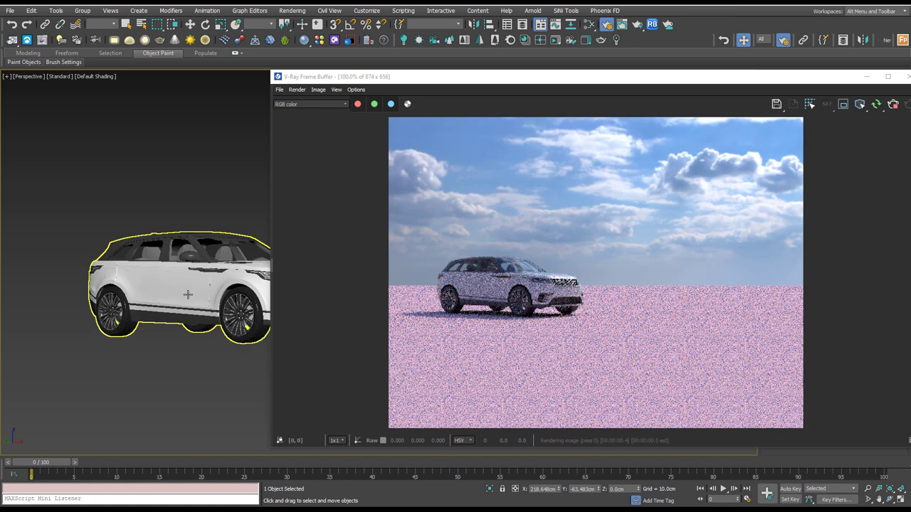
pyautogui.scroll(2, 183, 292)
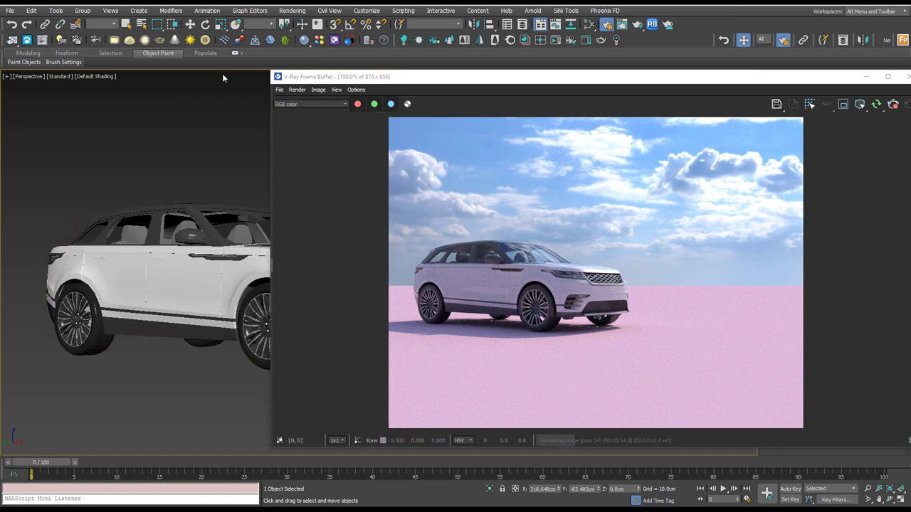
# Apply the Soil_D01_200cm material from the V-Ray Material Library's Ground category to the selected VRayPlane.
pyautogui.click(320, 41)
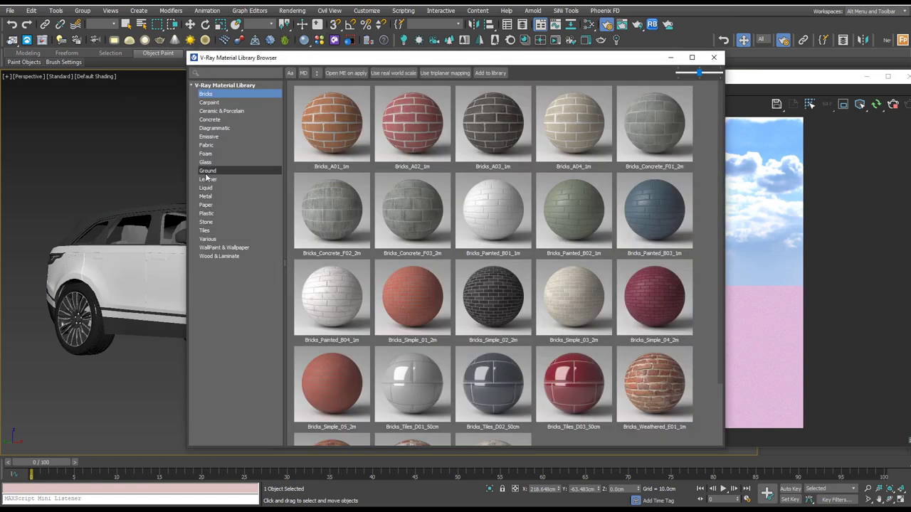
pyautogui.click(207, 171)
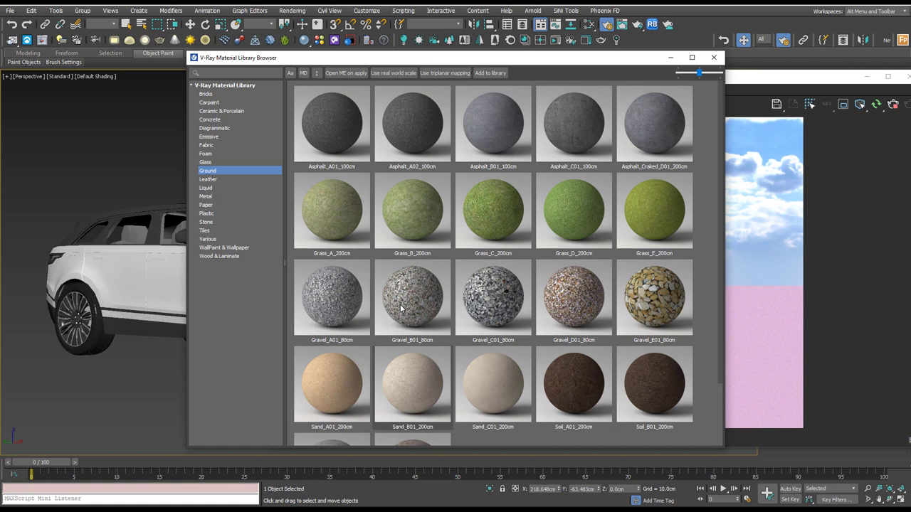
pyautogui.scroll(-2, 413, 301)
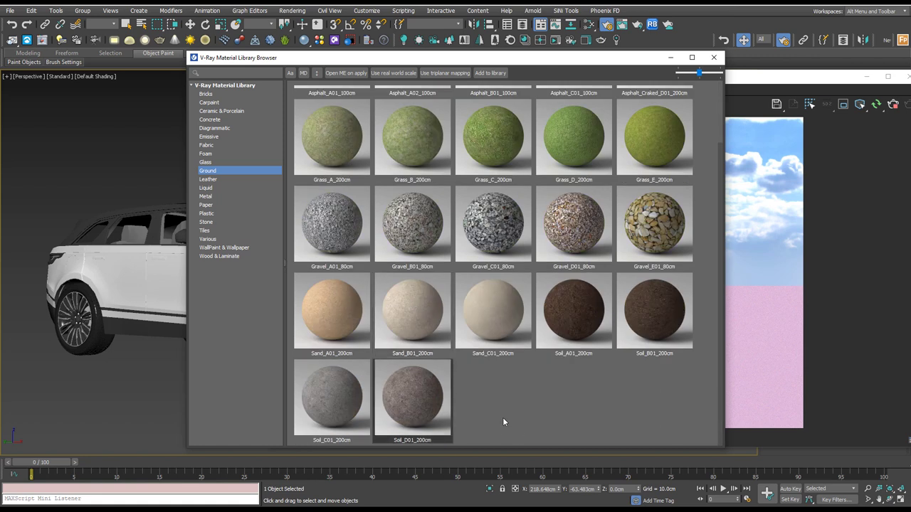
pyautogui.rightClick(403, 393)
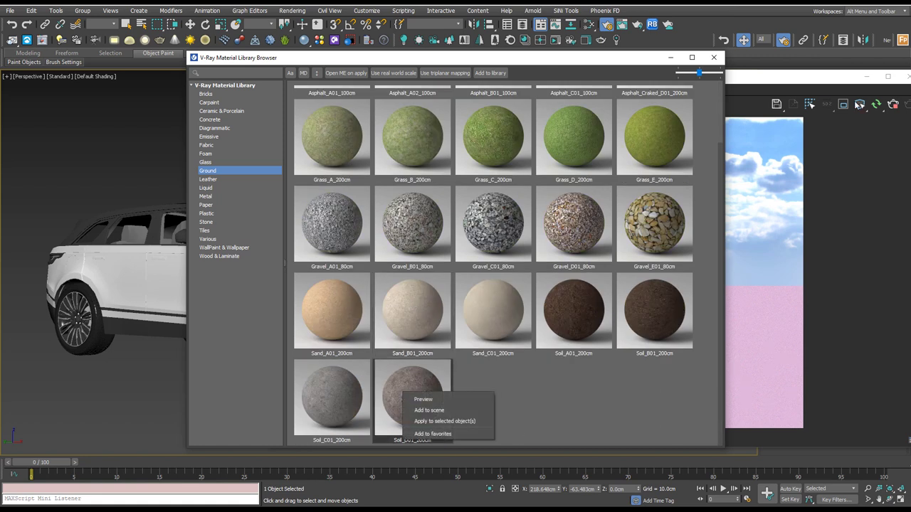
pyautogui.moveTo(804, 83); pyautogui.dragTo(757, 280)
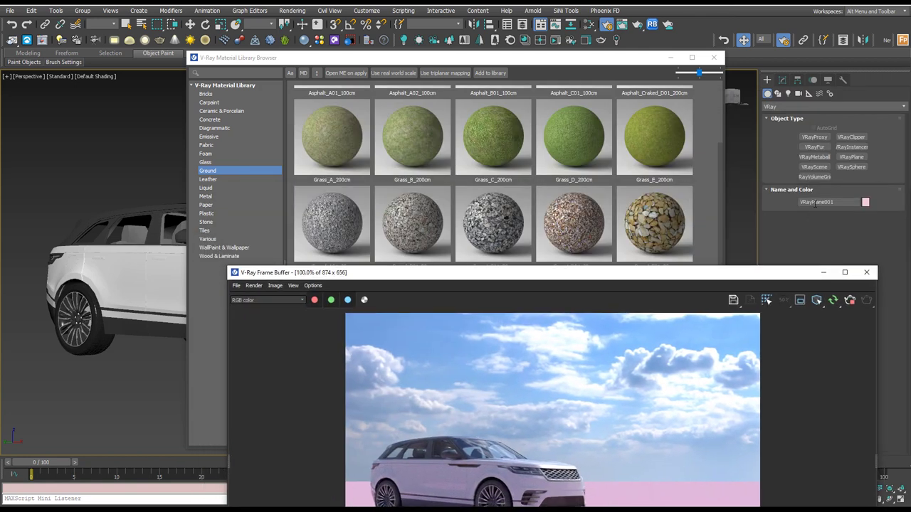
pyautogui.click(815, 203)
pyautogui.click(617, 61)
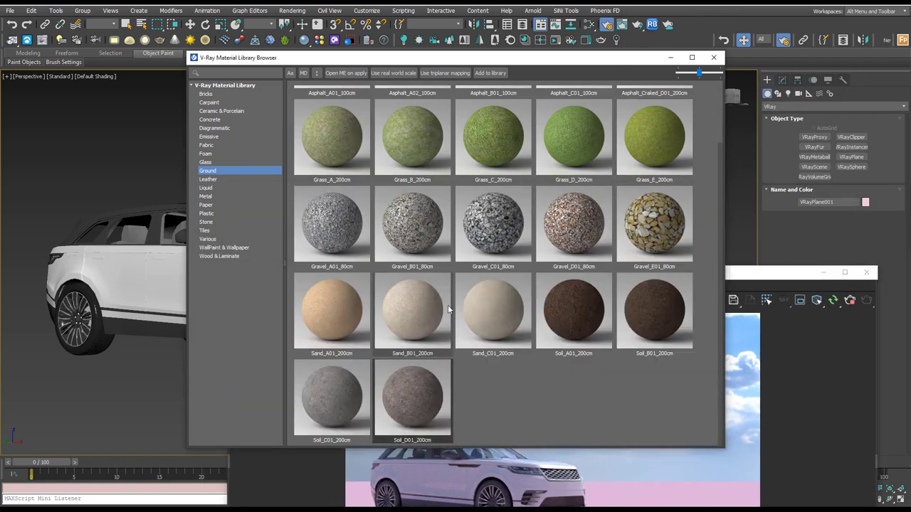
pyautogui.rightClick(417, 404)
pyautogui.click(462, 432)
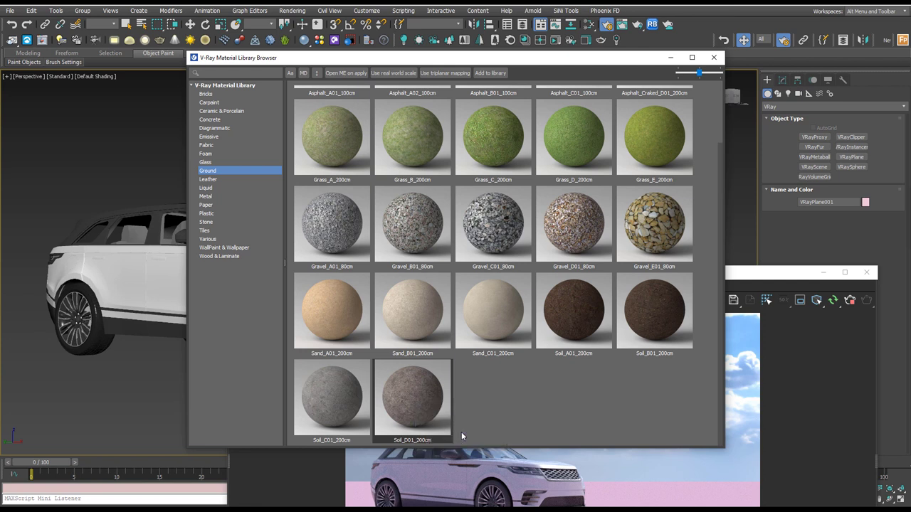
# Shrink the frame buffer window and reframe the Perspective view on the SUV from a low rear three-quarter angle.
pyautogui.moveTo(764, 278); pyautogui.dragTo(754, 133)
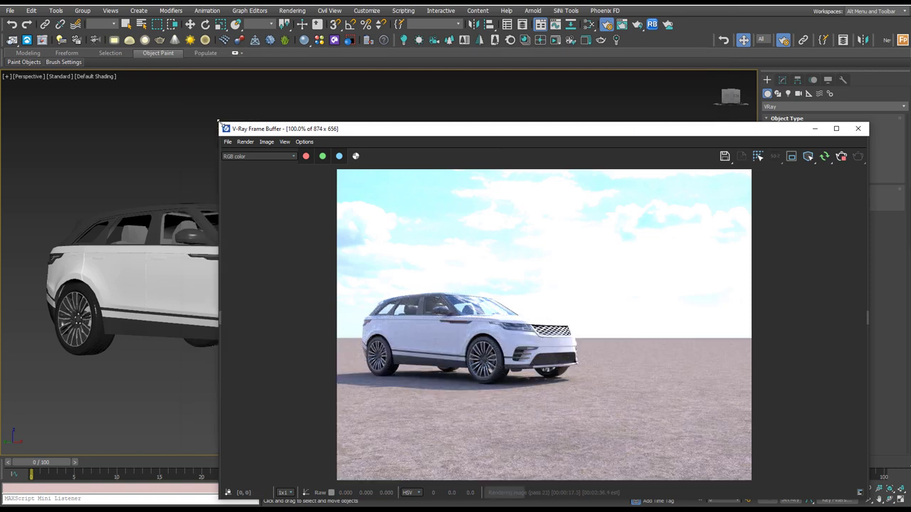
pyautogui.moveTo(219, 123); pyautogui.dragTo(443, 98)
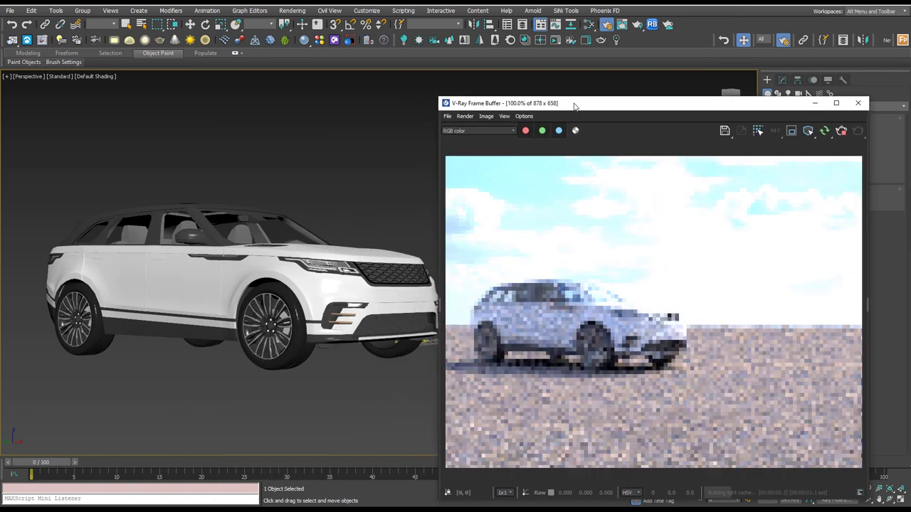
pyautogui.keyDown('alt'); pyautogui.moveTo(195, 274); pyautogui.dragTo(169, 278, button='middle'); pyautogui.keyUp('alt')
pyautogui.scroll(-3, 169, 278)
pyautogui.scroll(3, 273, 259)
pyautogui.click(274, 262)
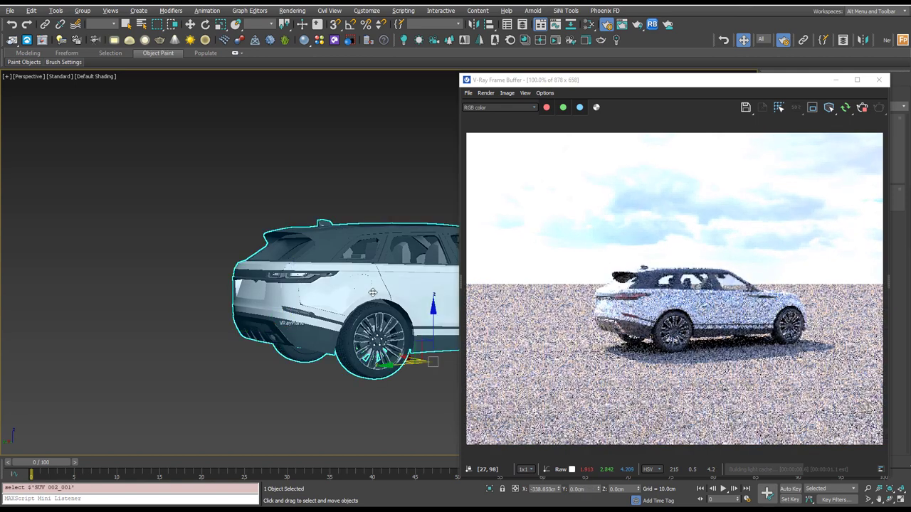
pyautogui.press('z')
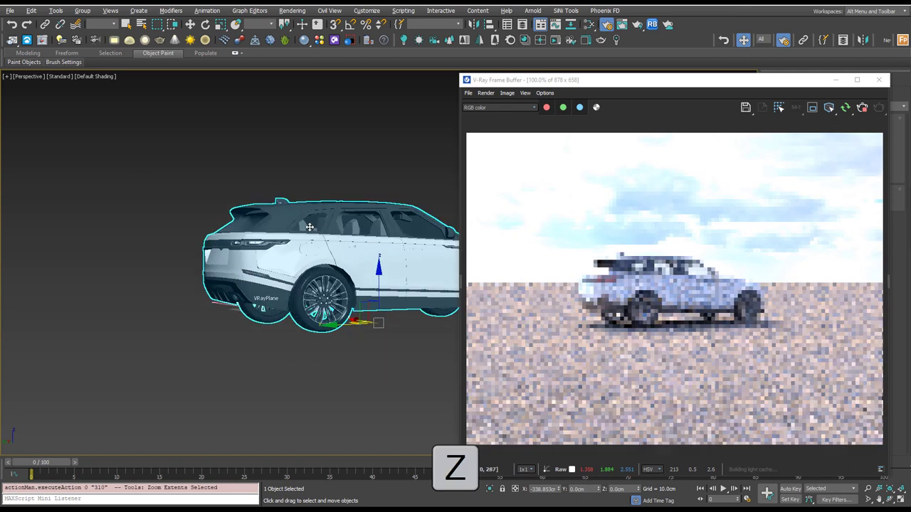
pyautogui.press('p')
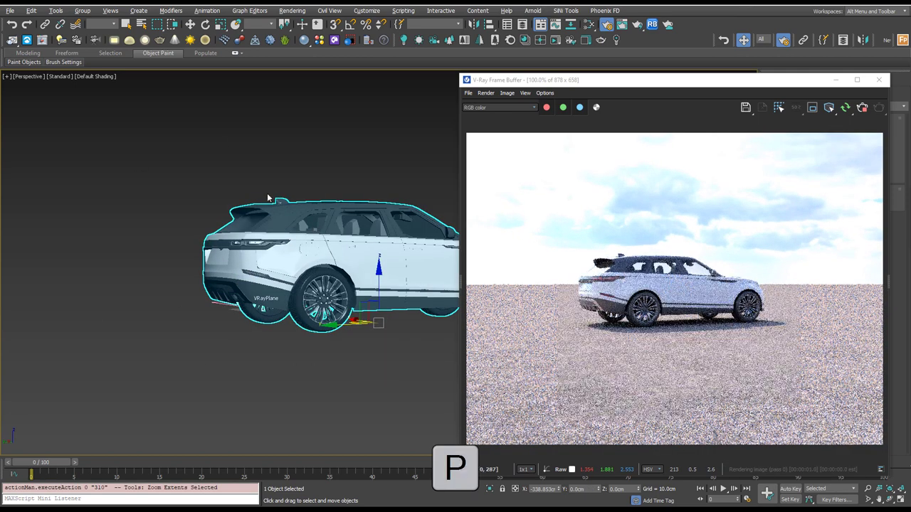
pyautogui.keyDown('alt'); pyautogui.moveTo(290, 249); pyautogui.dragTo(291, 229, button='middle'); pyautogui.keyUp('alt')
pyautogui.scroll(3, 325, 274)
pyautogui.keyDown('alt'); pyautogui.moveTo(324, 274); pyautogui.dragTo(317, 299, button='middle'); pyautogui.keyUp('alt')
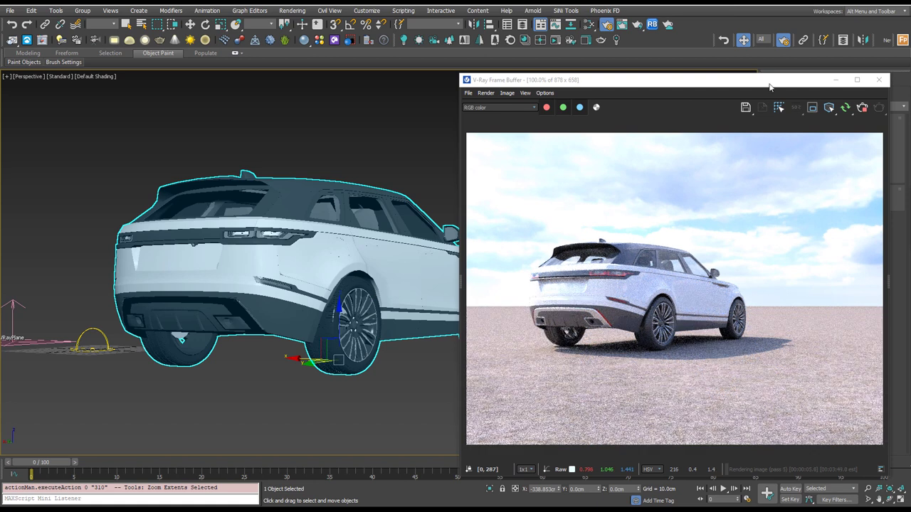
# Place a V-Ray physical camera in the scene beside the SUV.
pyautogui.moveTo(769, 87); pyautogui.dragTo(713, 149)
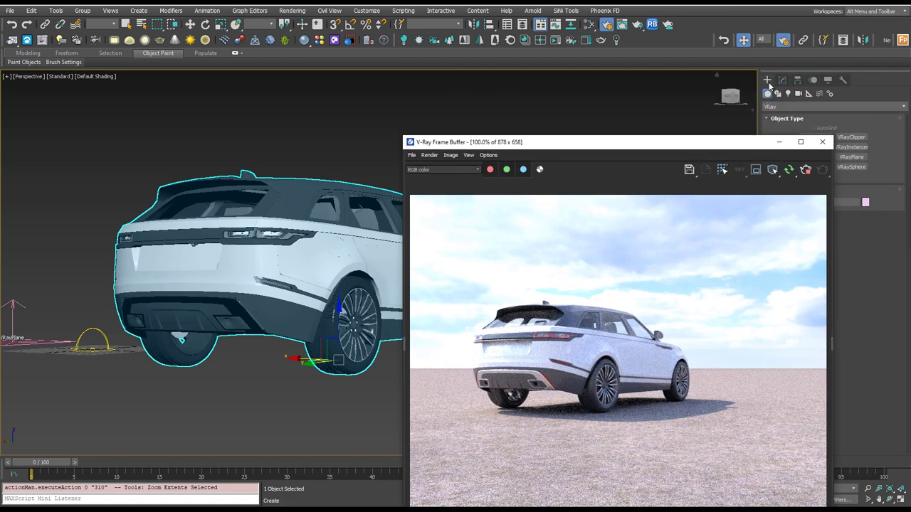
pyautogui.click(798, 93)
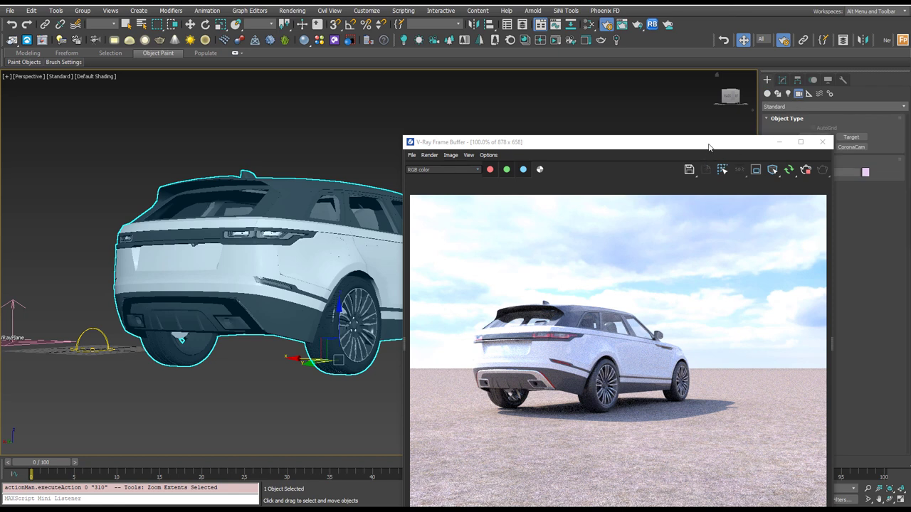
pyautogui.moveTo(711, 145); pyautogui.dragTo(683, 225)
pyautogui.click(818, 106)
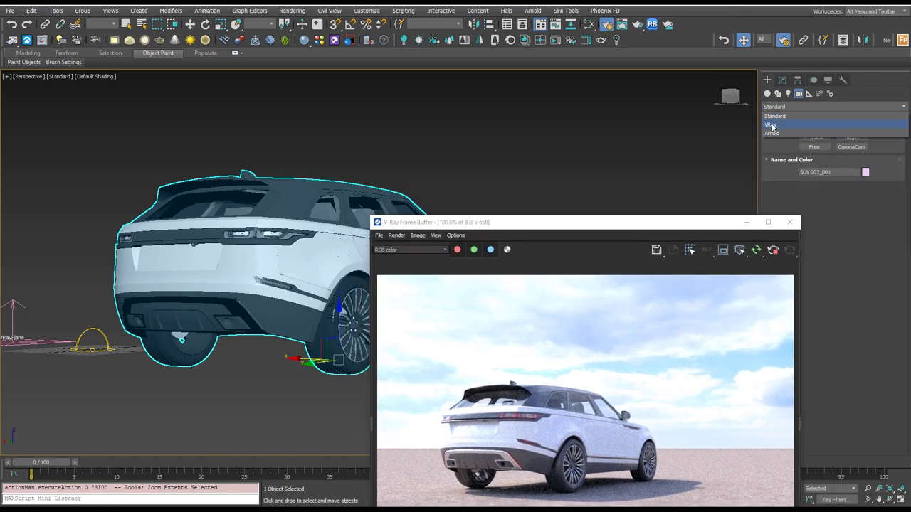
pyautogui.click(772, 126)
pyautogui.click(851, 137)
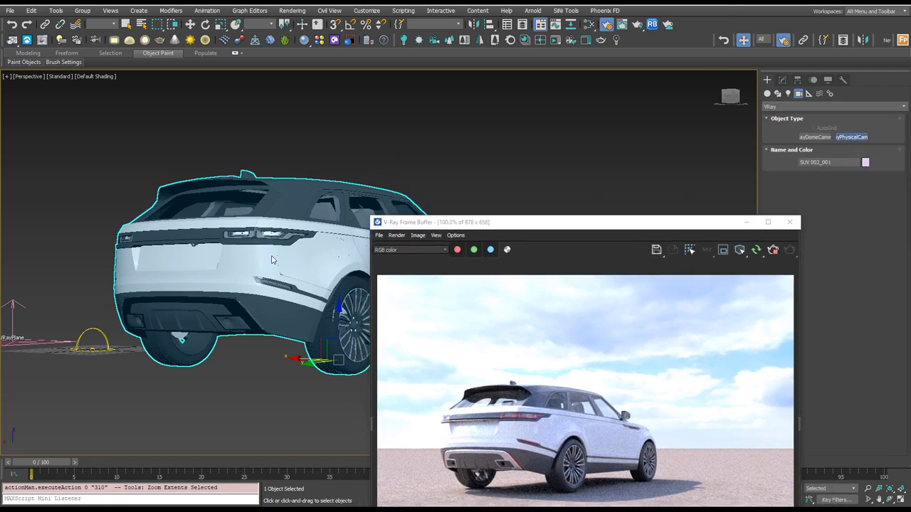
pyautogui.moveTo(62, 287); pyautogui.dragTo(248, 180)
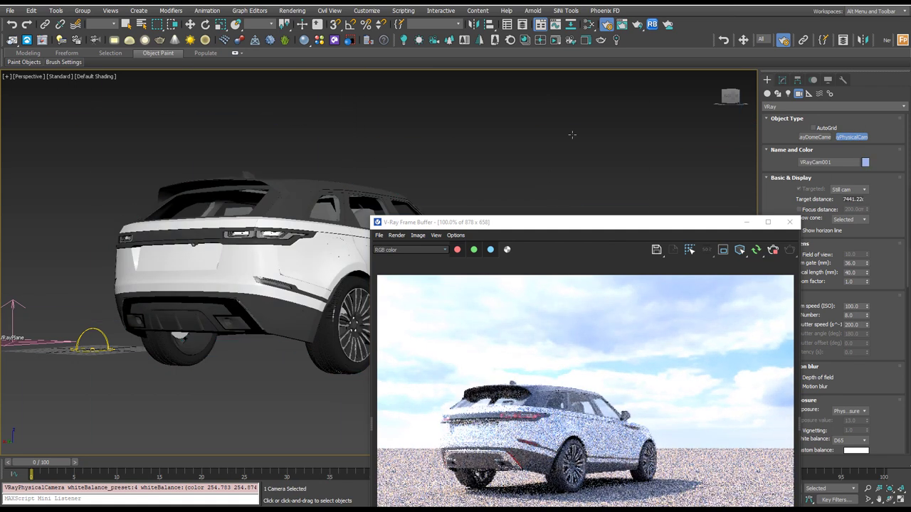
# Match the V-Ray physical camera to the current Perspective view and look through it in the viewport.
pyautogui.hotkey('ctrl', 'c')
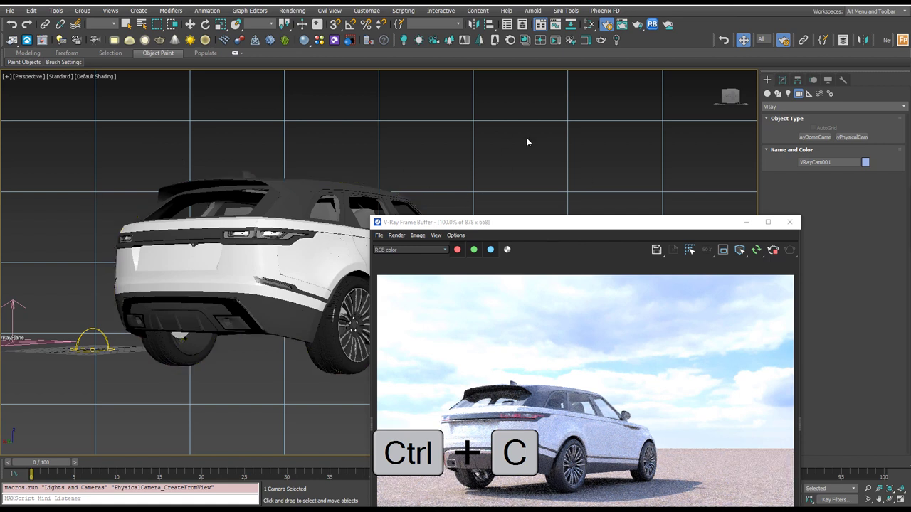
pyautogui.press('c')
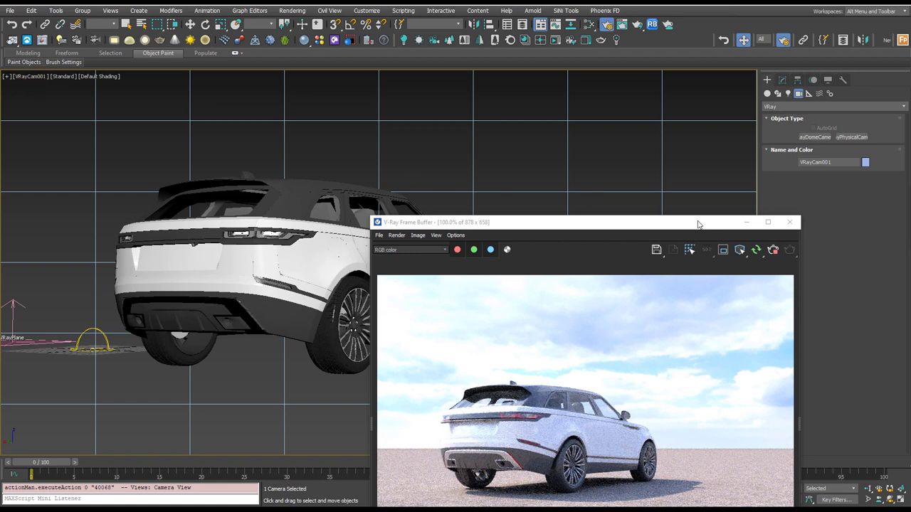
# Display the V-Ray physical camera's parameters in two columns, keeping the SUV render beside the camera view.
pyautogui.moveTo(699, 222); pyautogui.dragTo(684, 182)
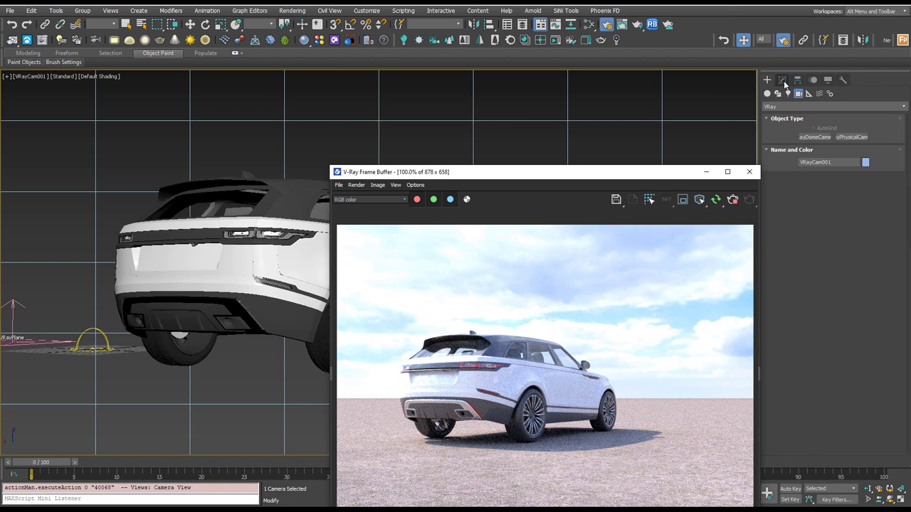
pyautogui.click(783, 81)
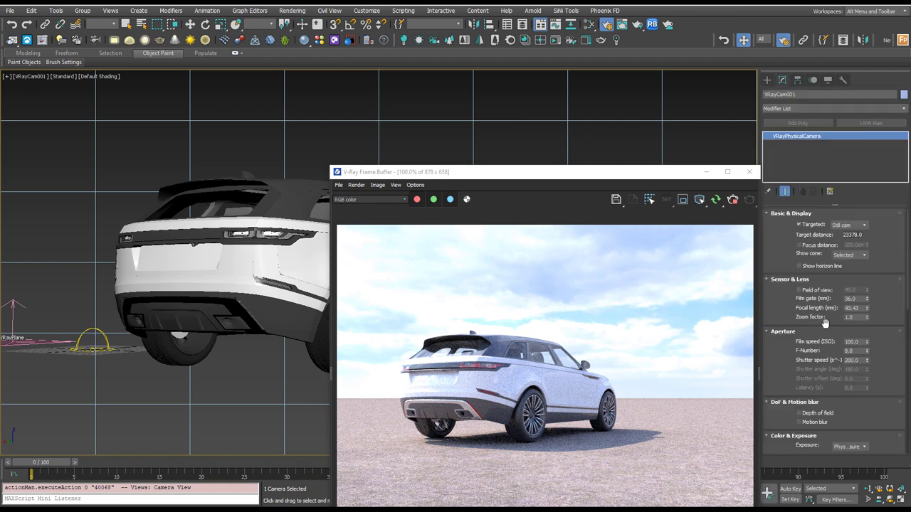
pyautogui.moveTo(757, 123); pyautogui.dragTo(691, 118)
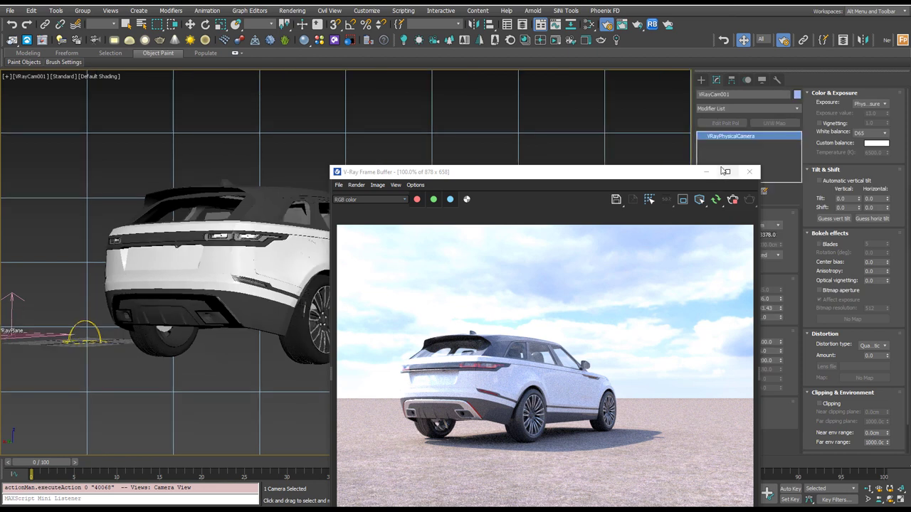
pyautogui.moveTo(655, 177); pyautogui.dragTo(761, 116)
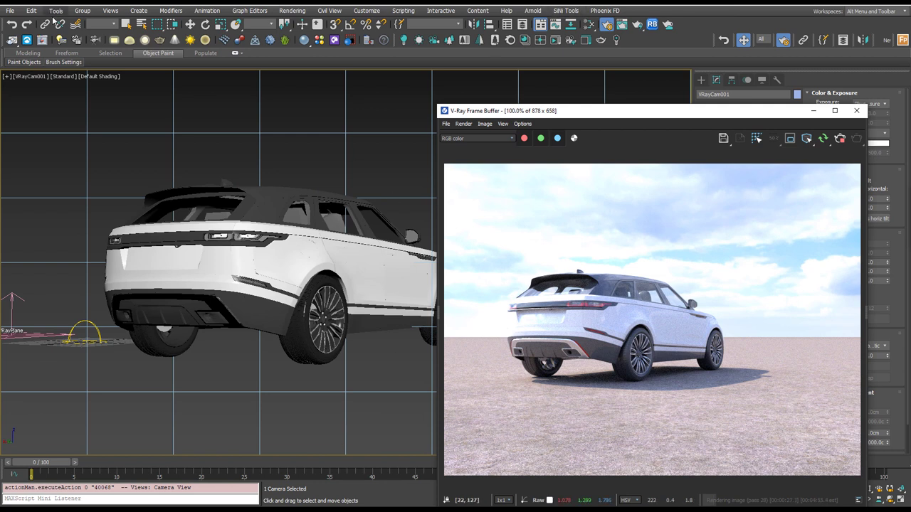
# Open the Chaos Cosmos browser and list the Flowers, grass & rocks models under Vegetation.
pyautogui.click(334, 40)
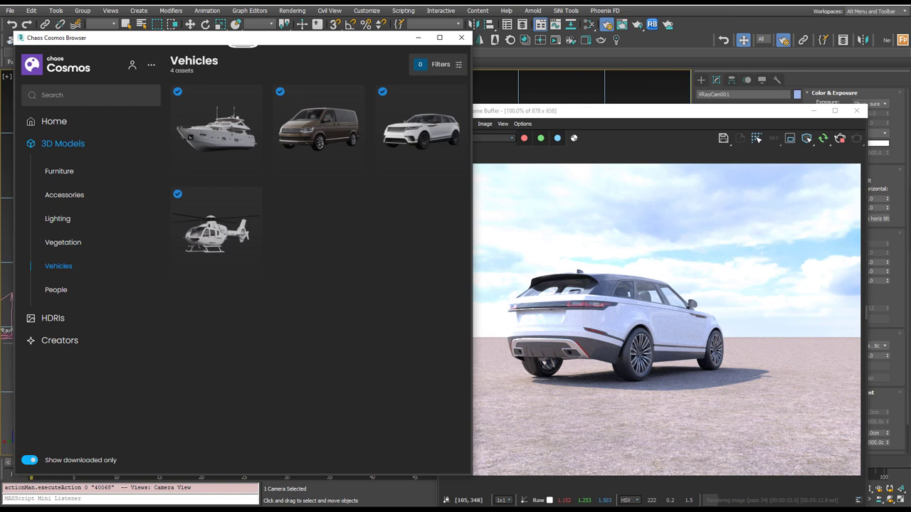
pyautogui.click(60, 242)
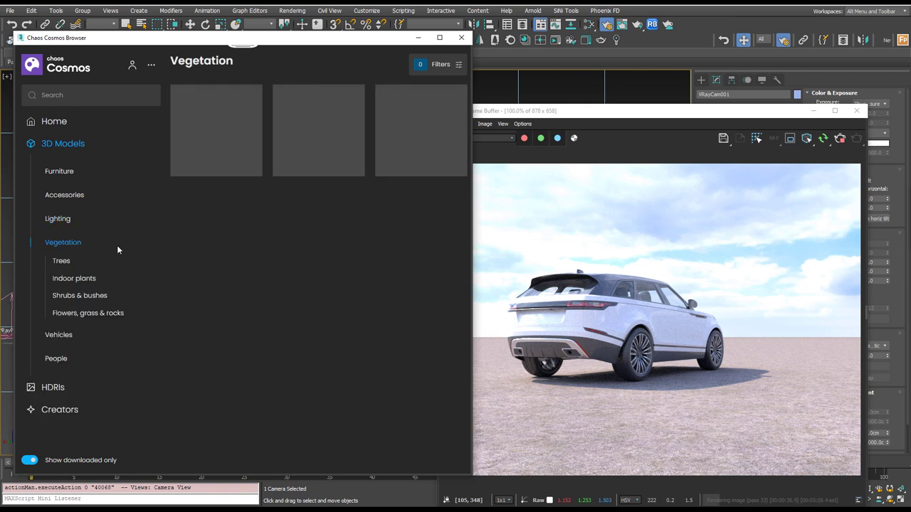
pyautogui.click(82, 298)
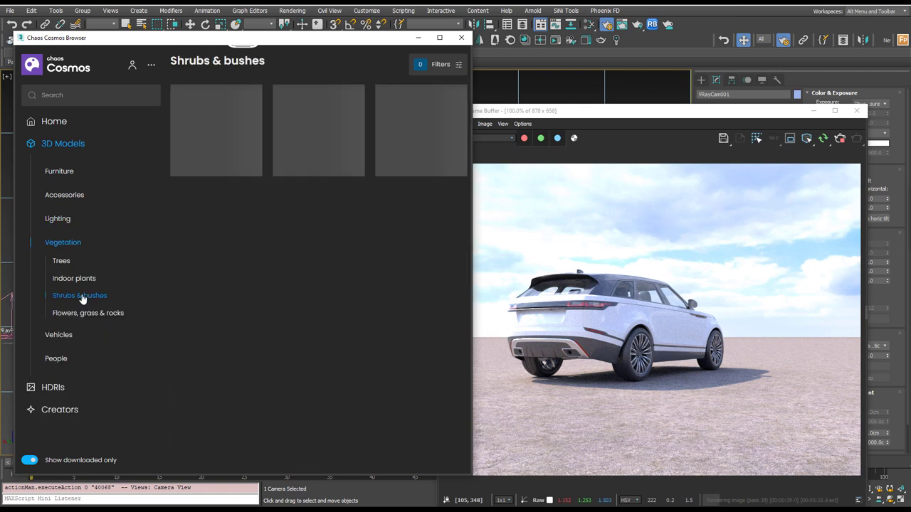
pyautogui.click(82, 317)
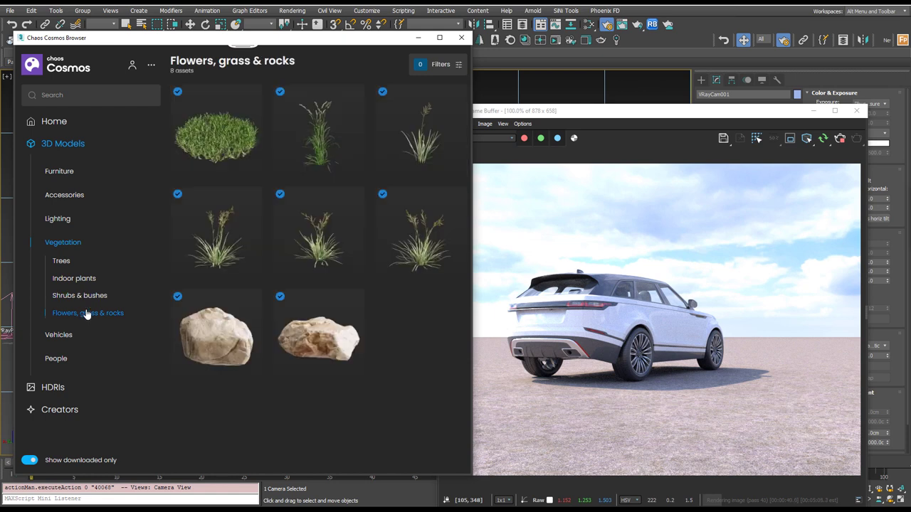
# Browse the full Flowers, grass & rocks collection, including assets not downloaded, and restrict the list to downloaded assets again.
pyautogui.click(29, 460)
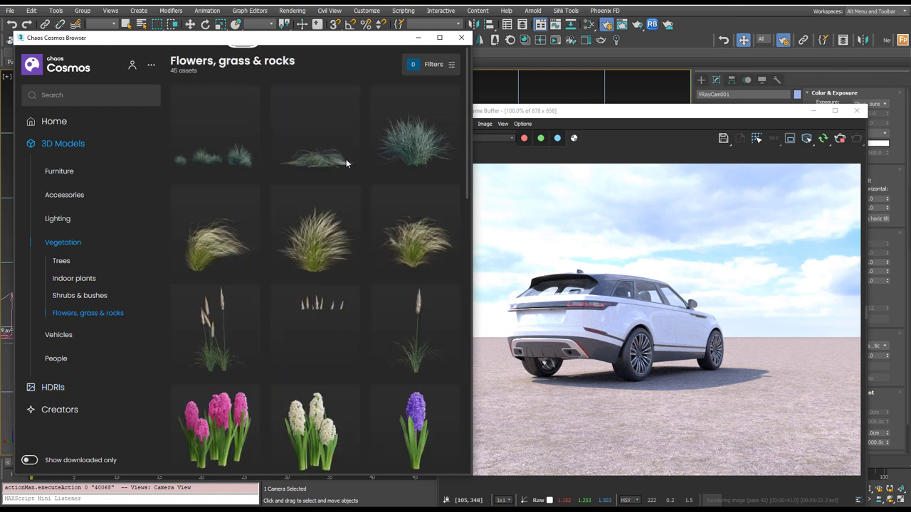
pyautogui.scroll(-10, 358, 163)
pyautogui.scroll(5, 359, 163)
pyautogui.scroll(-10, 359, 164)
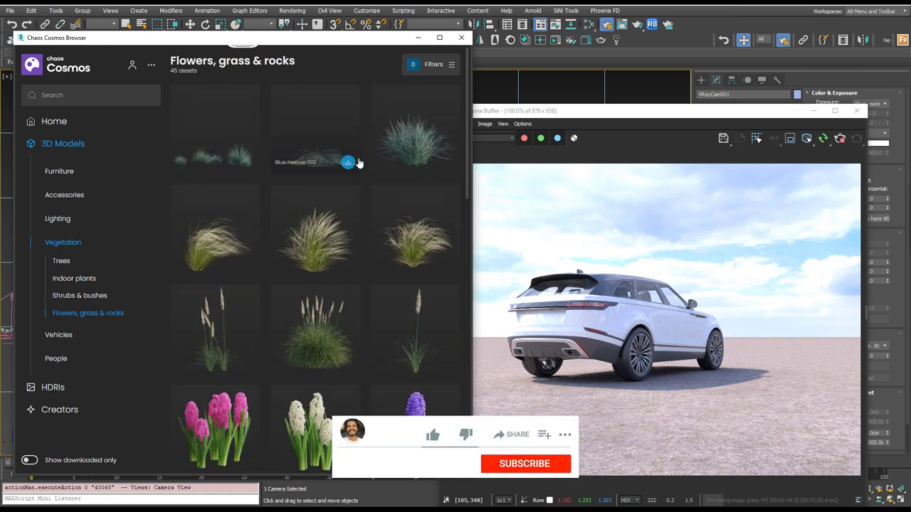
pyautogui.scroll(-3, 374, 169)
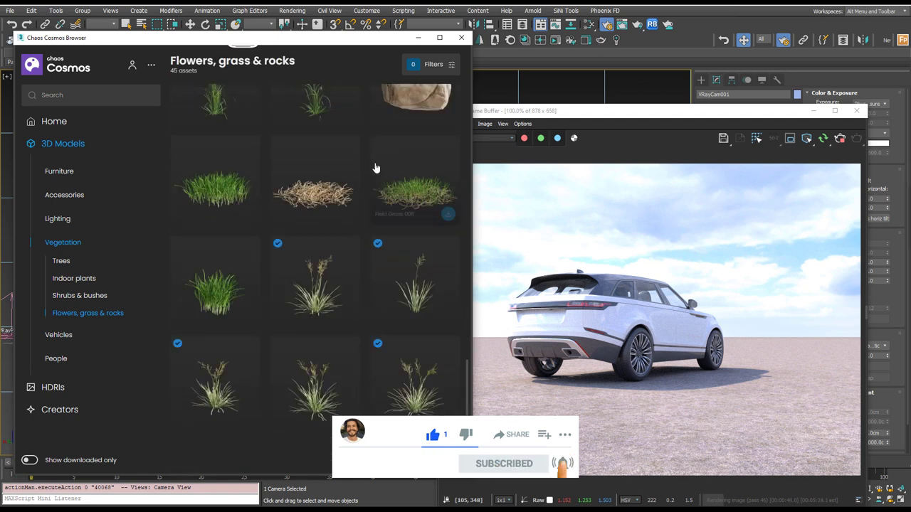
pyautogui.scroll(7, 374, 169)
pyautogui.click(30, 460)
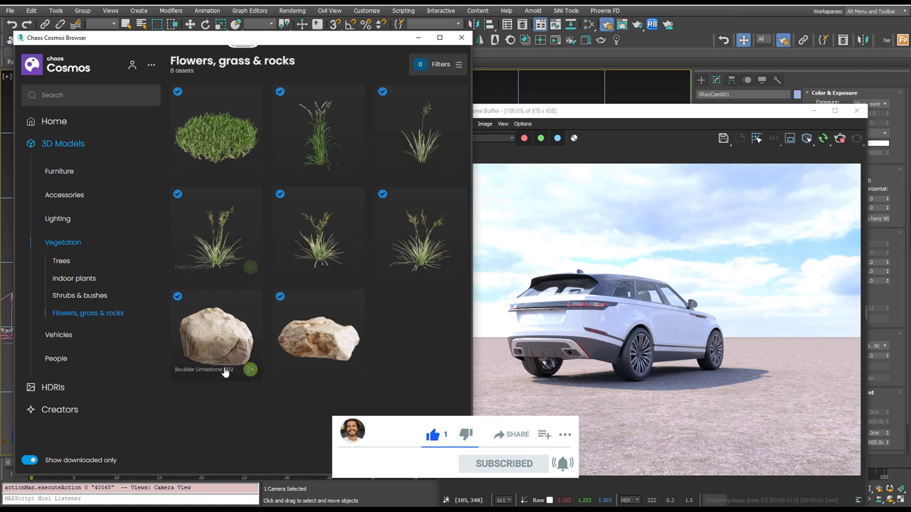
# Import the Boulder Limestone 002 and Boulder Limestone 001 rocks into the Untitled scene.
pyautogui.click(250, 370)
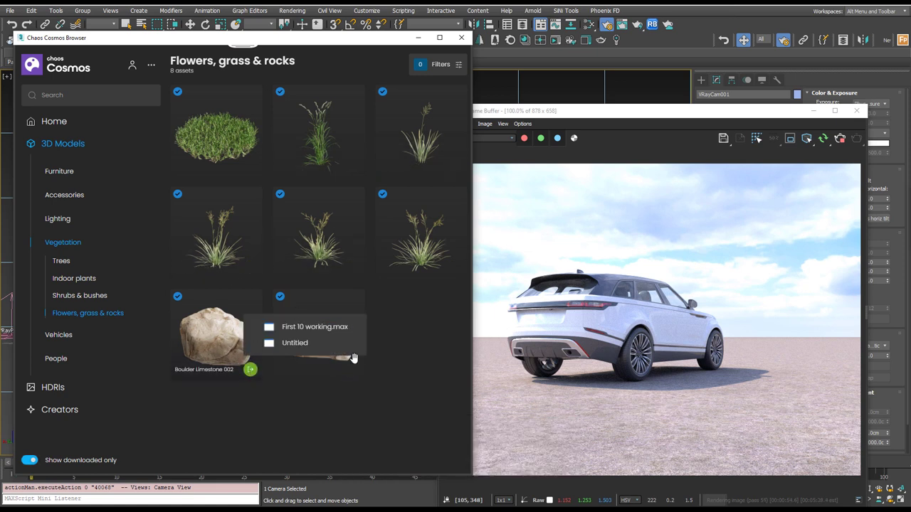
pyautogui.click(331, 345)
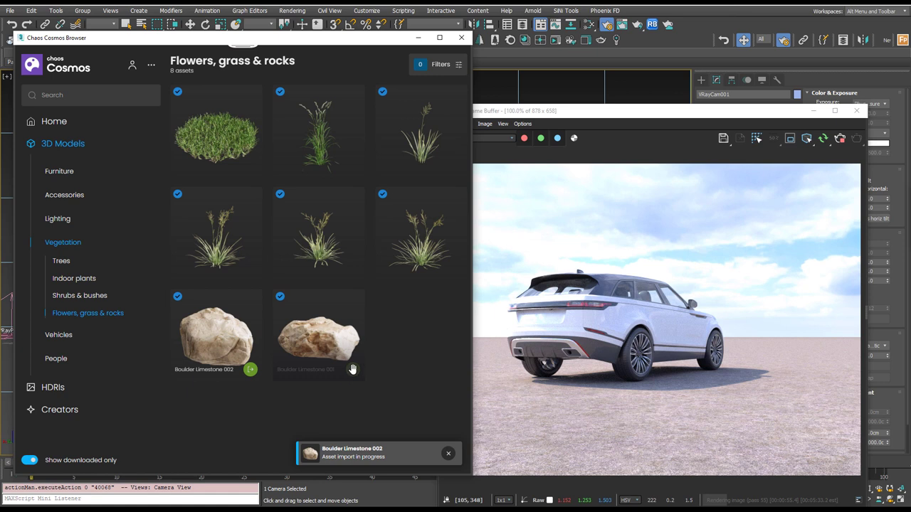
pyautogui.click(352, 371)
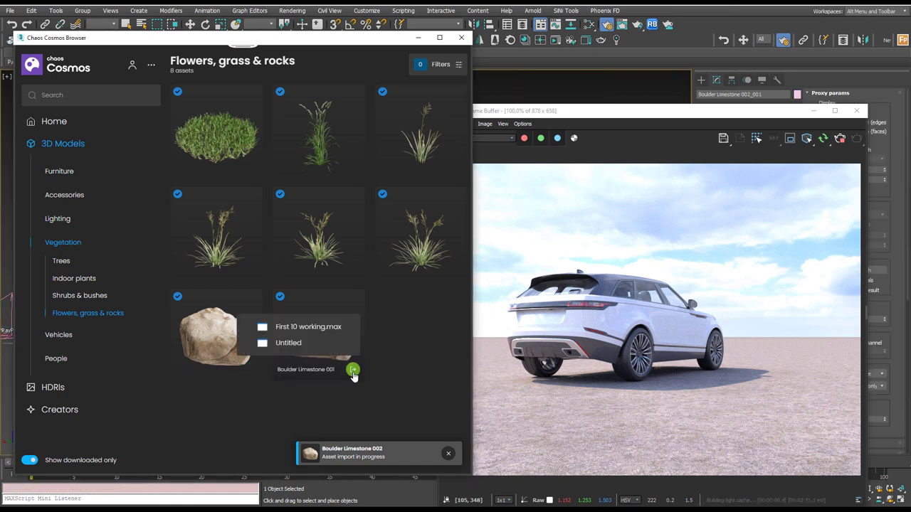
pyautogui.click(323, 347)
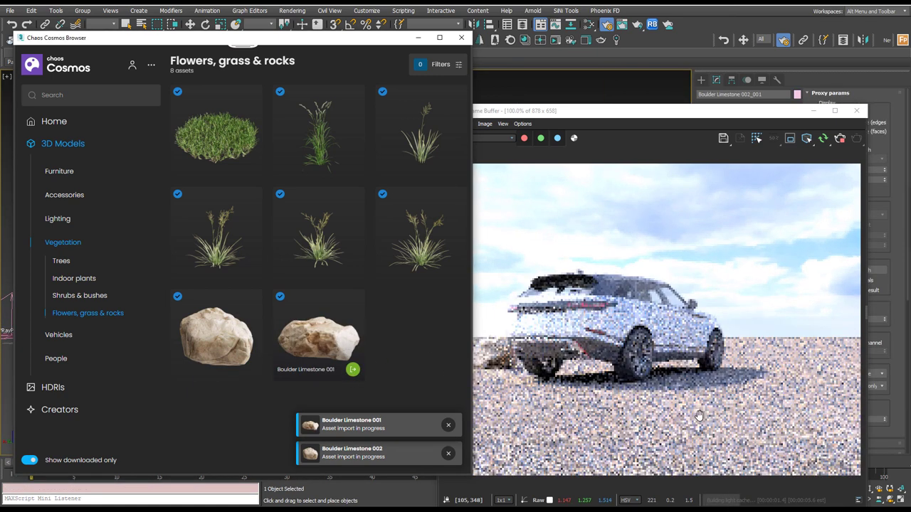
# Minimize the Chaos Cosmos browser, stop the interactive render and move the frame buffer clear of the viewport.
pyautogui.click(570, 111)
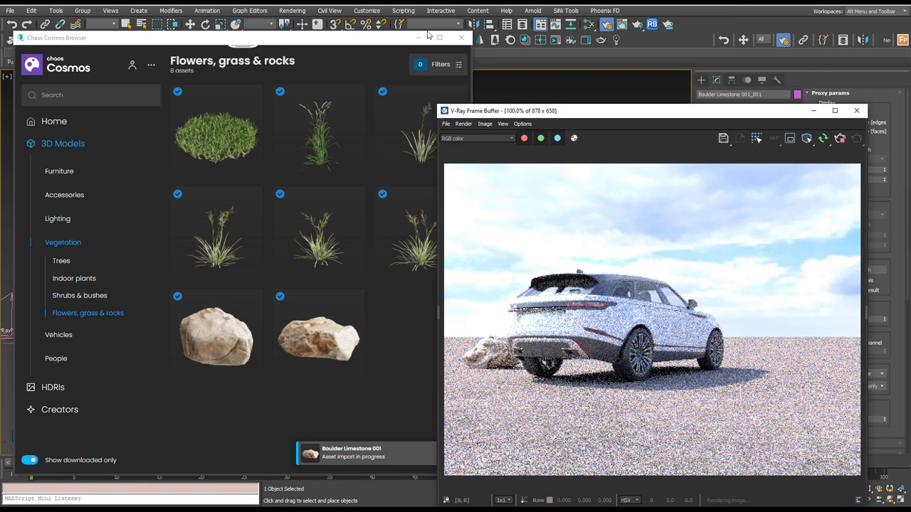
pyautogui.click(418, 37)
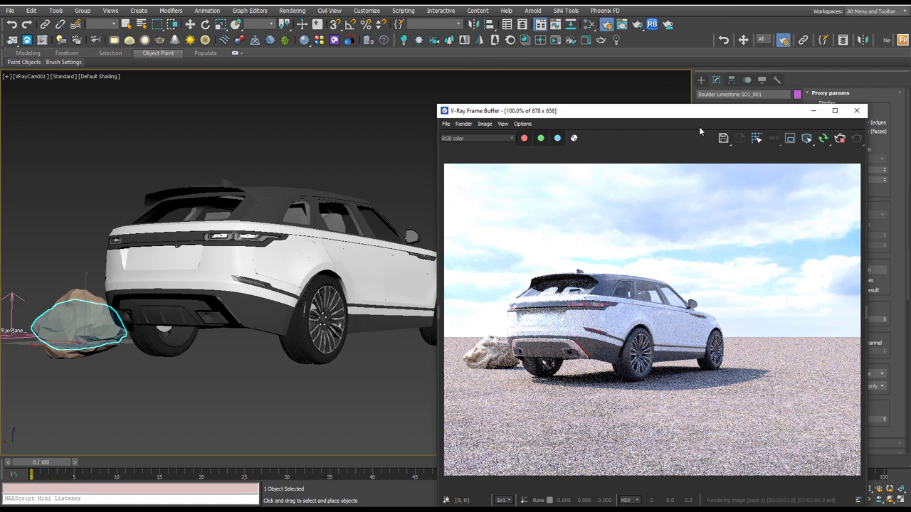
pyautogui.click(842, 142)
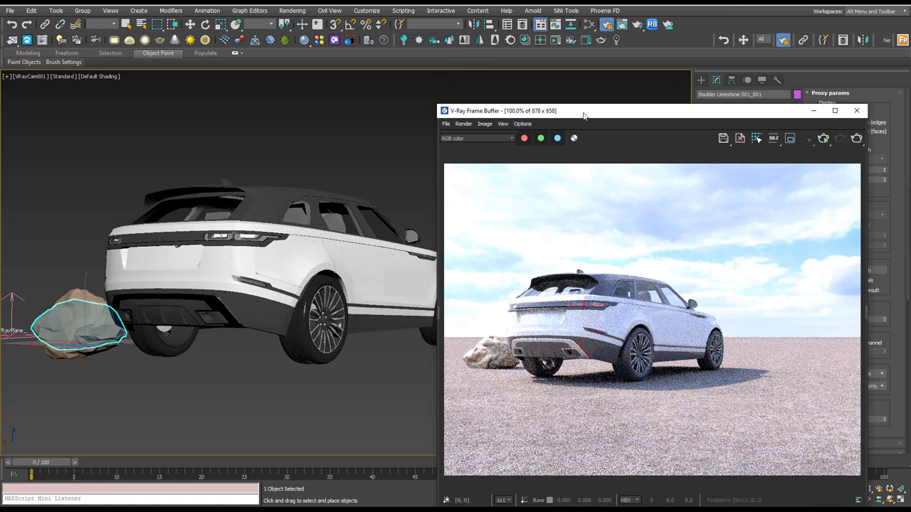
pyautogui.moveTo(584, 113); pyautogui.dragTo(910, 113)
pyautogui.press('w')
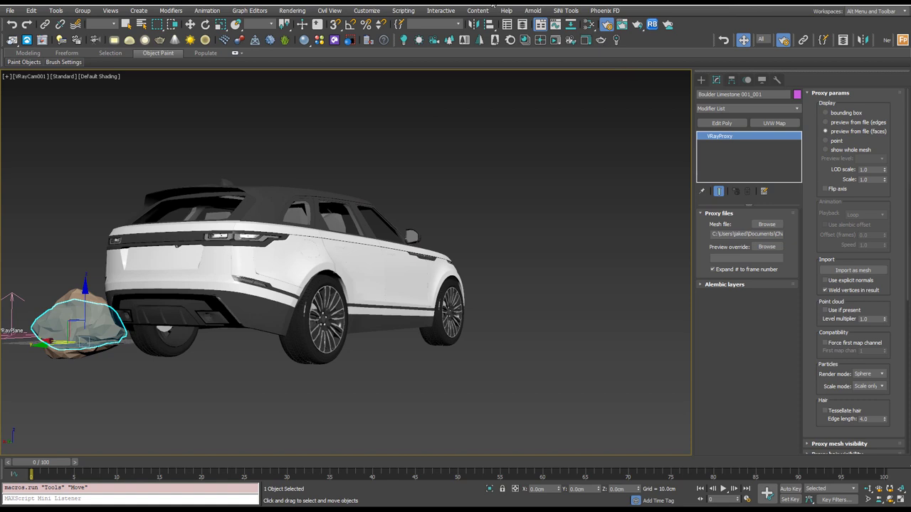
# Switch the viewport layout to two equal side-by-side views and close the viewport layout tabs.
pyautogui.click(900, 490)
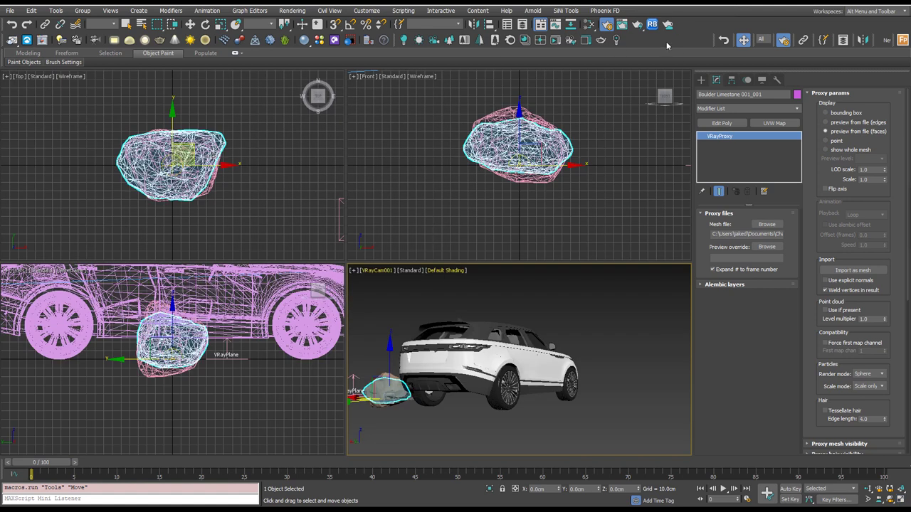
pyautogui.rightClick(700, 24)
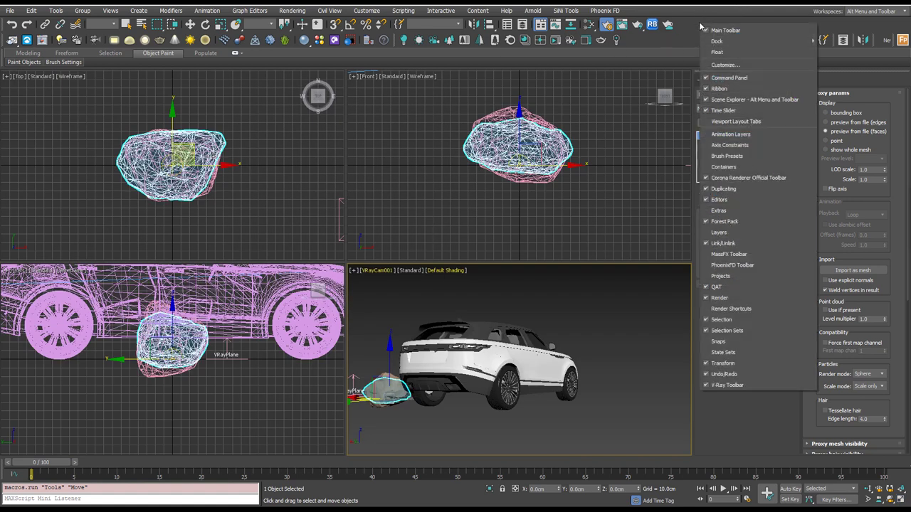
pyautogui.click(740, 122)
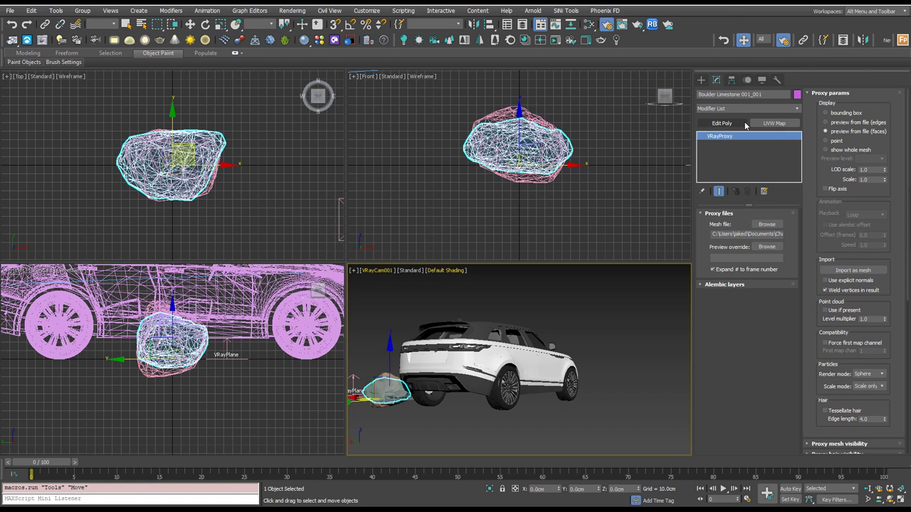
pyautogui.click(348, 454)
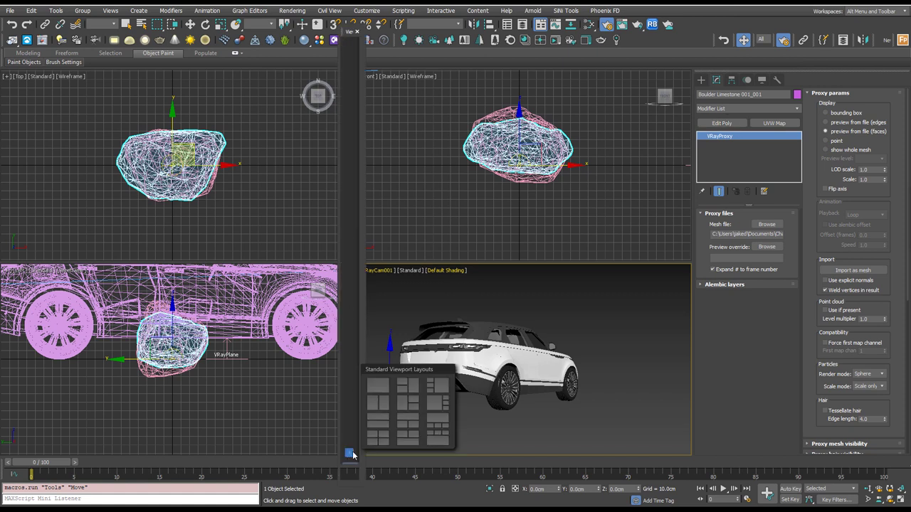
pyautogui.click(381, 406)
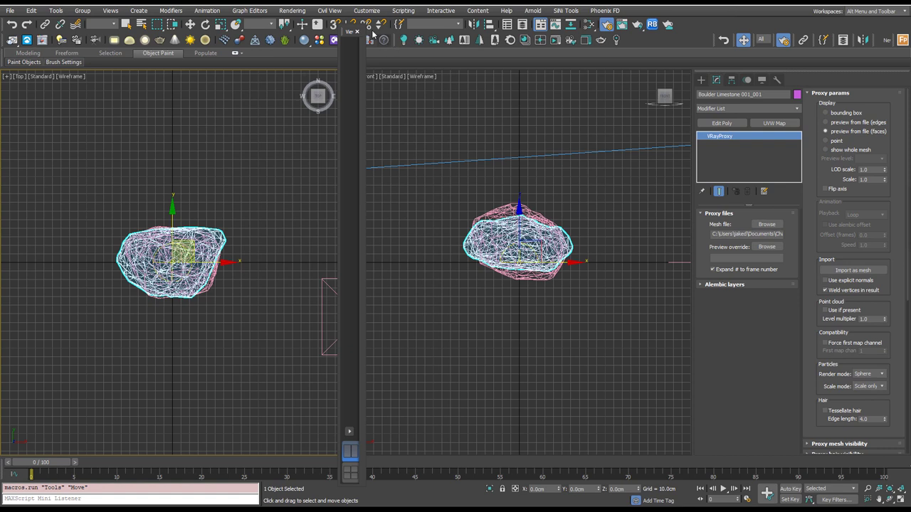
pyautogui.moveTo(342, 34); pyautogui.dragTo(101, 82)
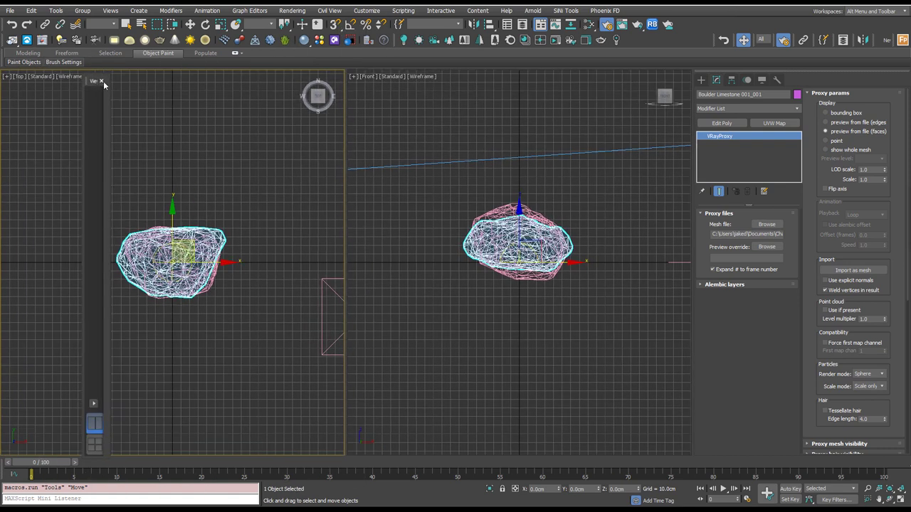
pyautogui.click(101, 81)
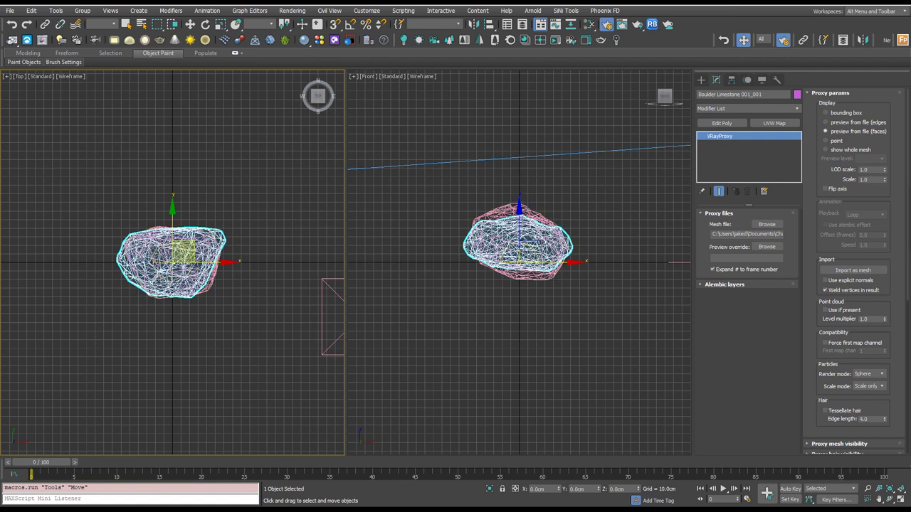
# Replace the Front view with the VRayCam001 camera view, using safe frames and default shading.
pyautogui.scroll(-5, 164, 275)
pyautogui.scroll(3, 164, 275)
pyautogui.rightClick(559, 254)
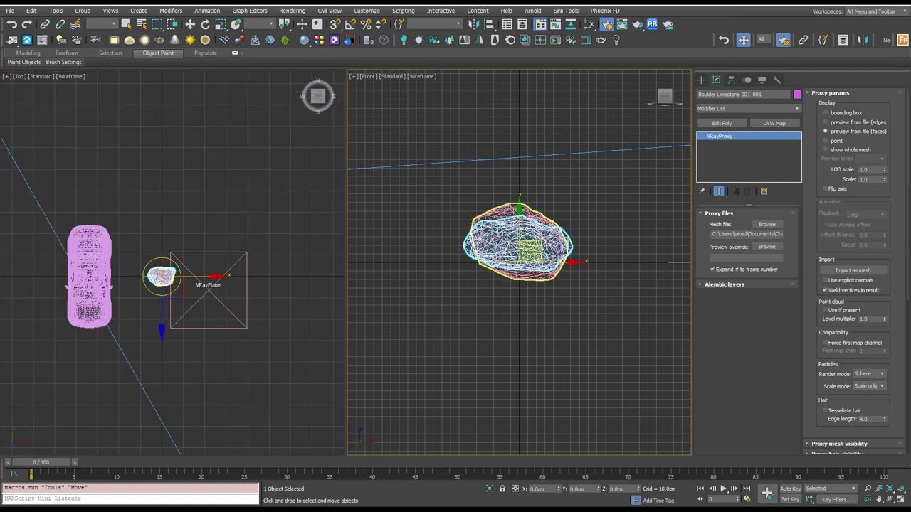
pyautogui.press('c')
pyautogui.hotkey('shift', 'f')
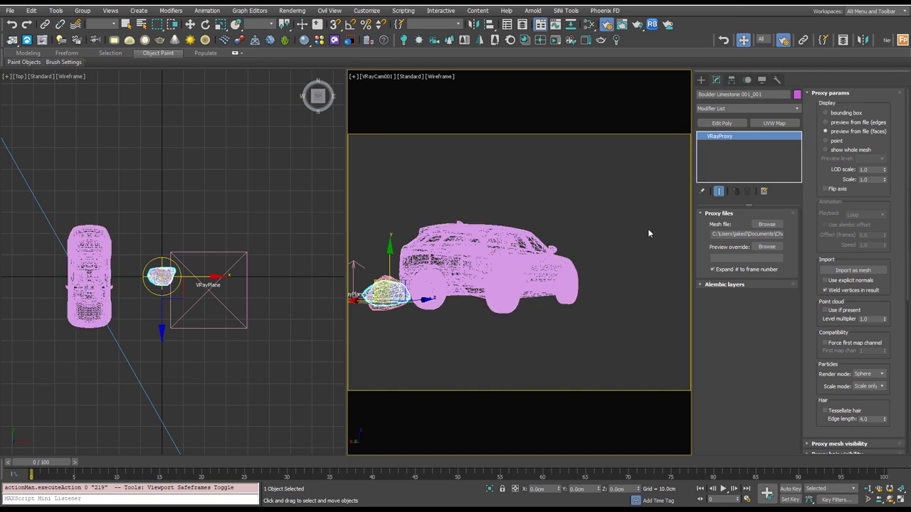
pyautogui.press('F3')
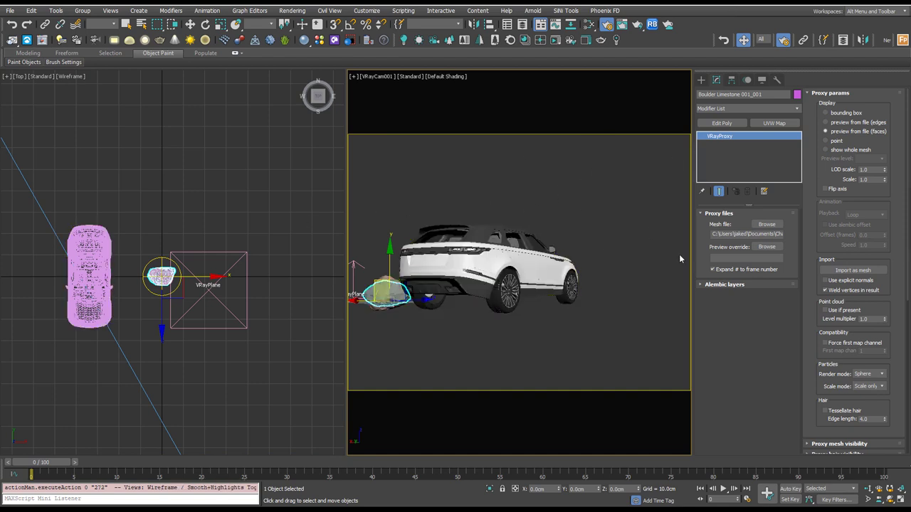
pyautogui.press('F4')
pyautogui.press('F4')
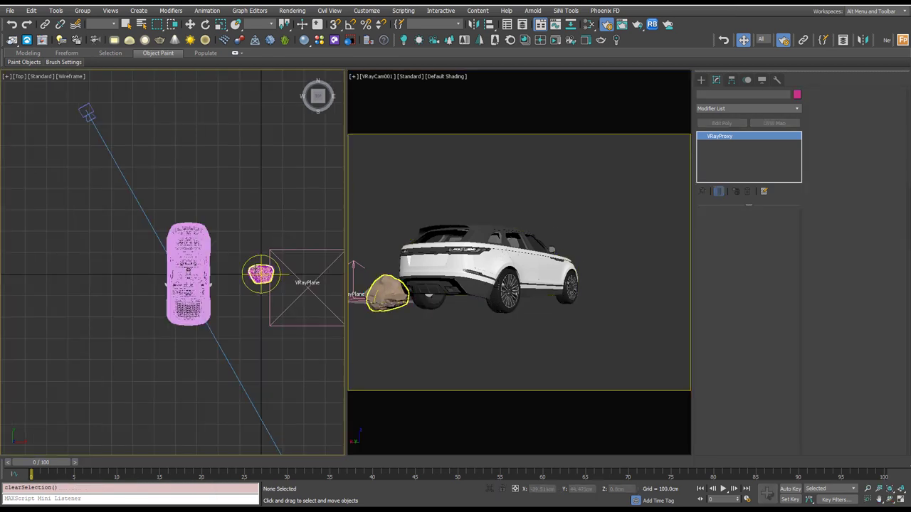
# Move Boulder Limestone 002 to about X 533 cm and Boulder Limestone 001 to about X 748 cm, beyond the VRayPlane.
pyautogui.click(261, 274)
pyautogui.moveTo(301, 275); pyautogui.dragTo(405, 271)
pyautogui.moveTo(279, 281); pyautogui.dragTo(188, 277, button='middle')
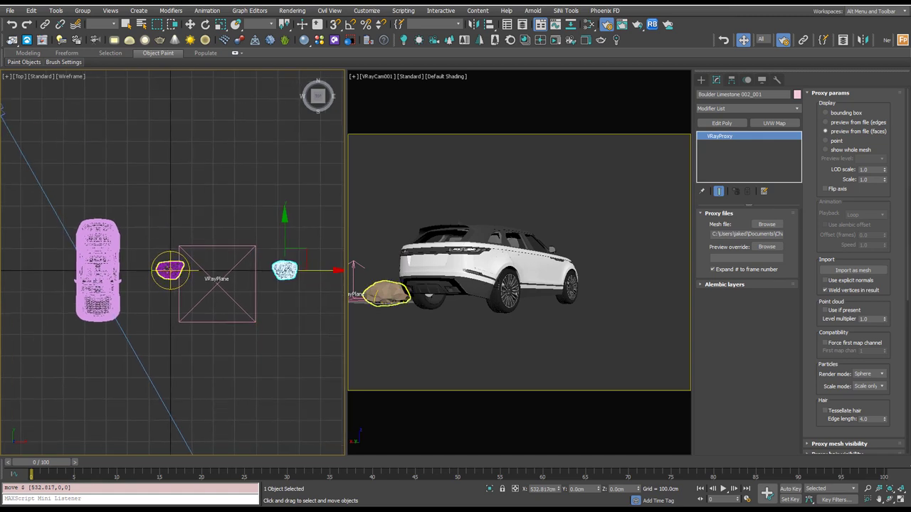
pyautogui.click(168, 270)
pyautogui.moveTo(203, 272); pyautogui.dragTo(363, 275)
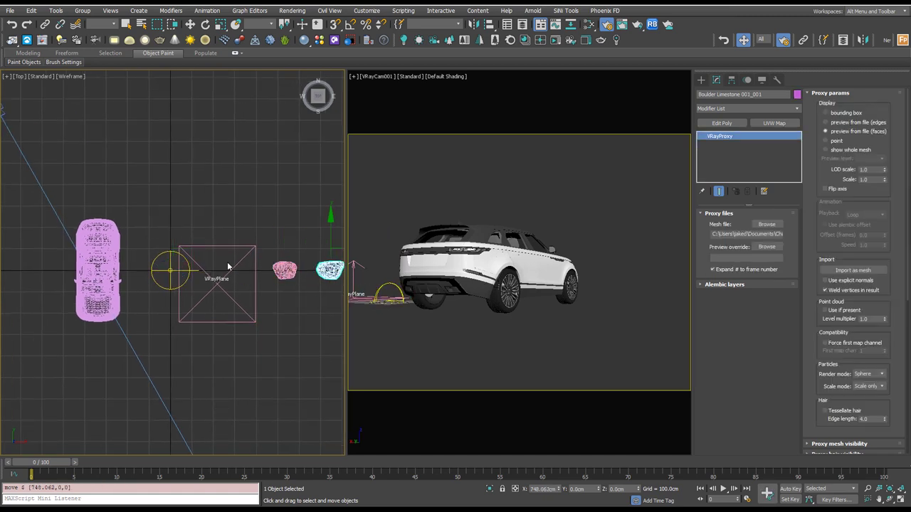
pyautogui.moveTo(303, 284); pyautogui.dragTo(272, 266, button='middle')
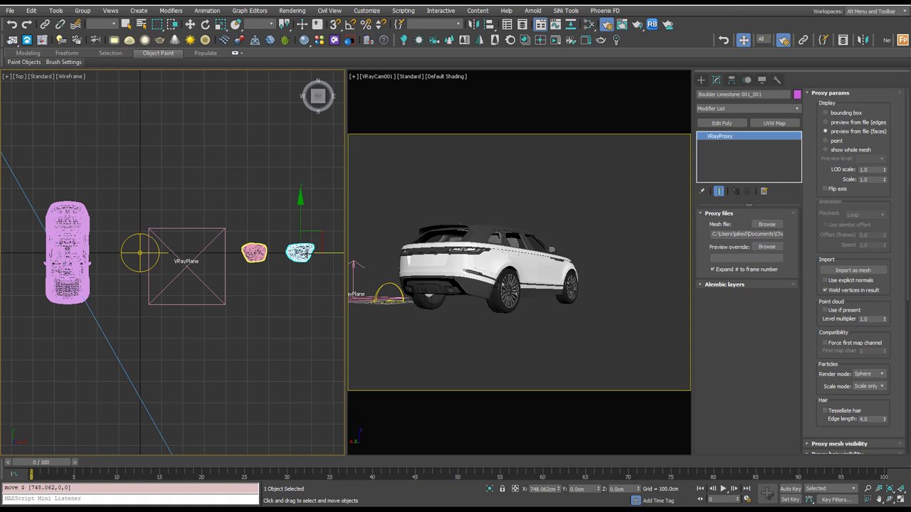
# Check that the ribbon is enabled in the interface and expand it to show the Object Paint tools.
pyautogui.click(254, 252)
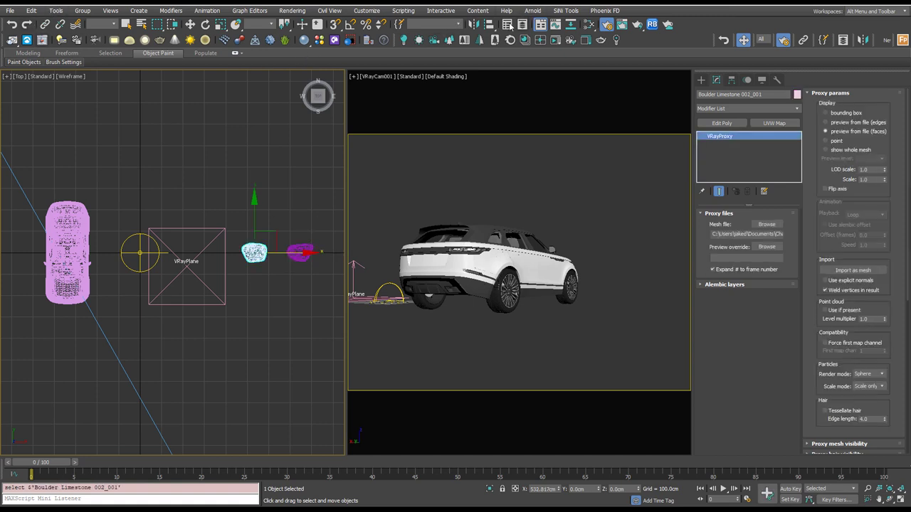
pyautogui.click(371, 12)
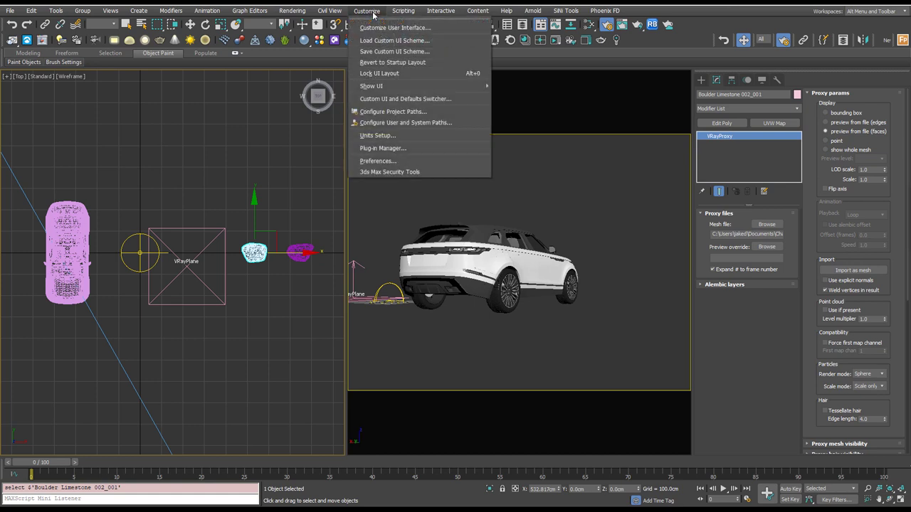
pyautogui.moveTo(409, 86)
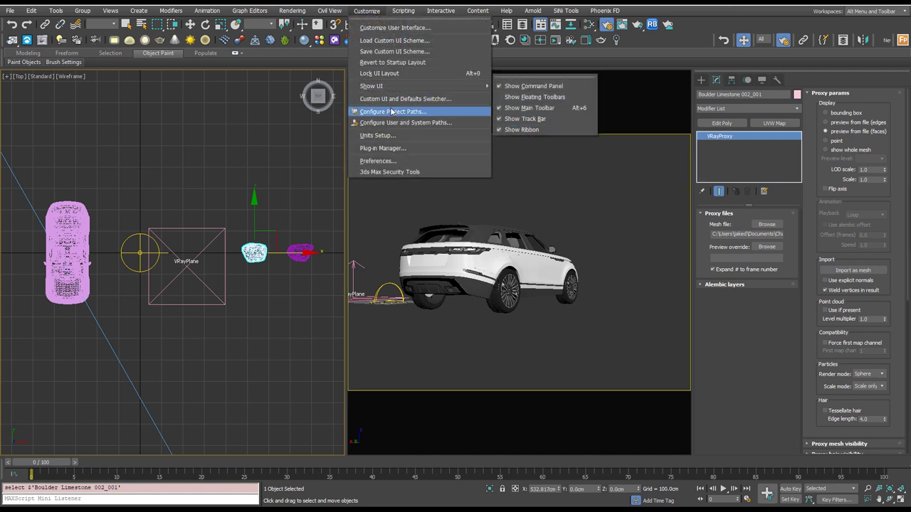
pyautogui.click(275, 57)
pyautogui.click(235, 54)
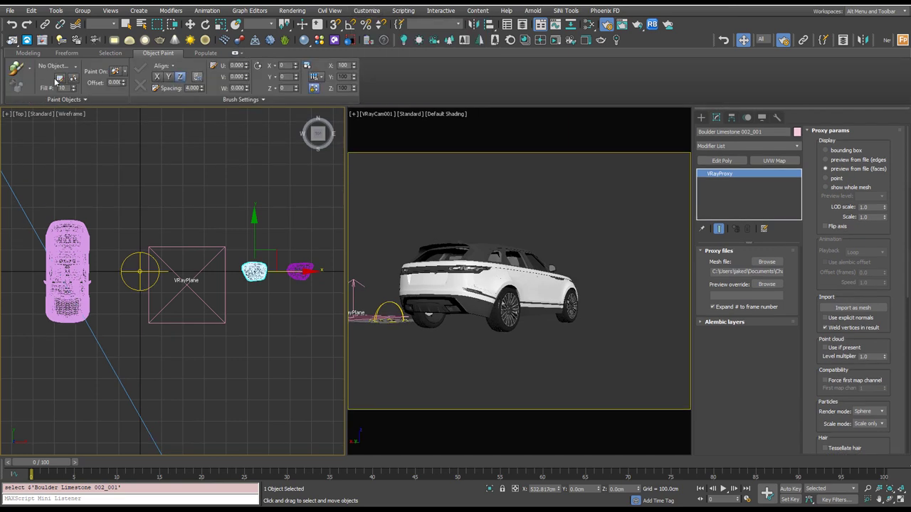
pyautogui.click(166, 54)
# Select both boulders and set Object Paint to paint with the selected objects on the grid.
pyautogui.click(326, 232)
pyautogui.moveTo(327, 232); pyautogui.dragTo(246, 286)
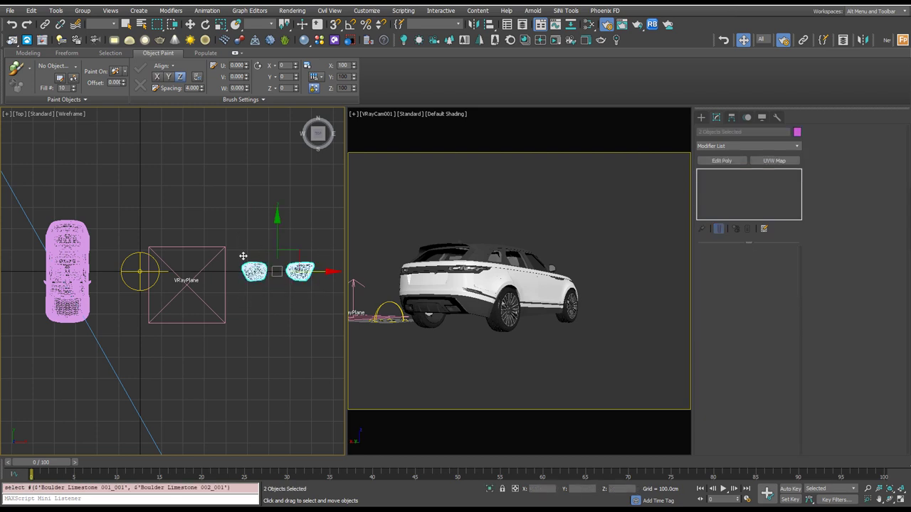
pyautogui.click(30, 69)
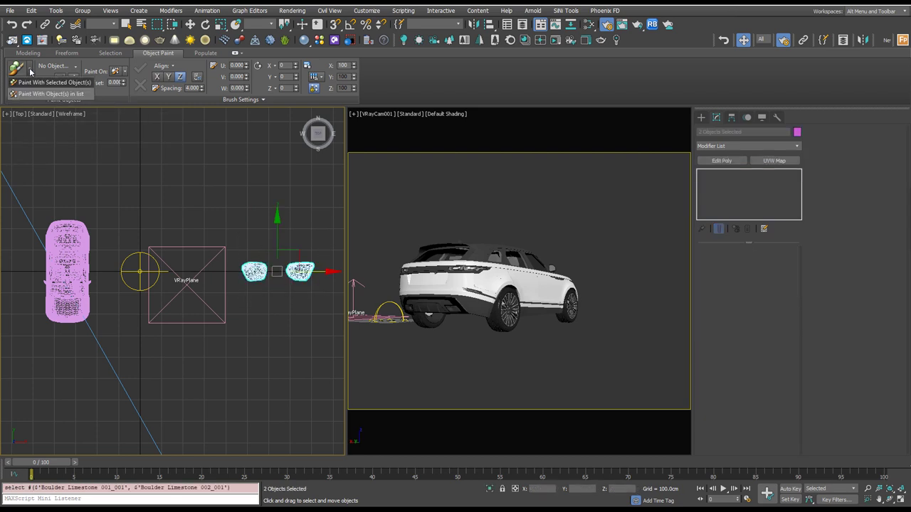
pyautogui.click(40, 82)
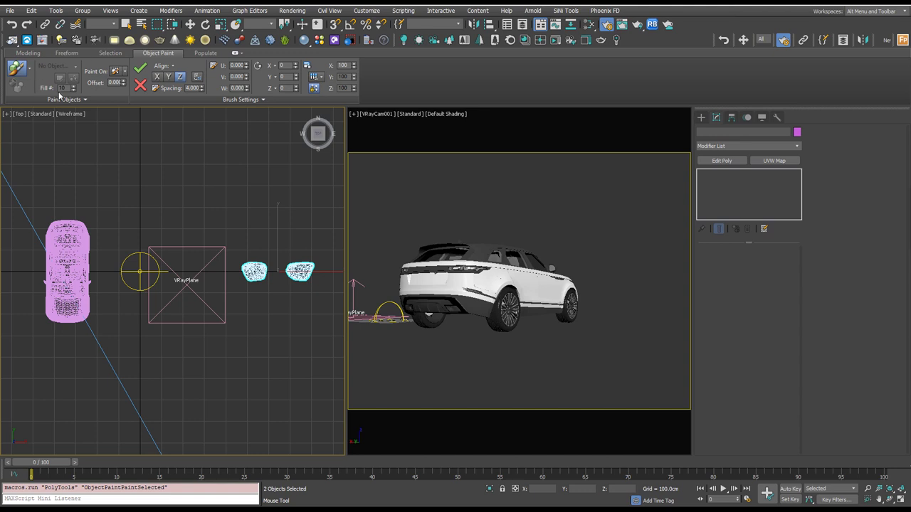
pyautogui.click(124, 71)
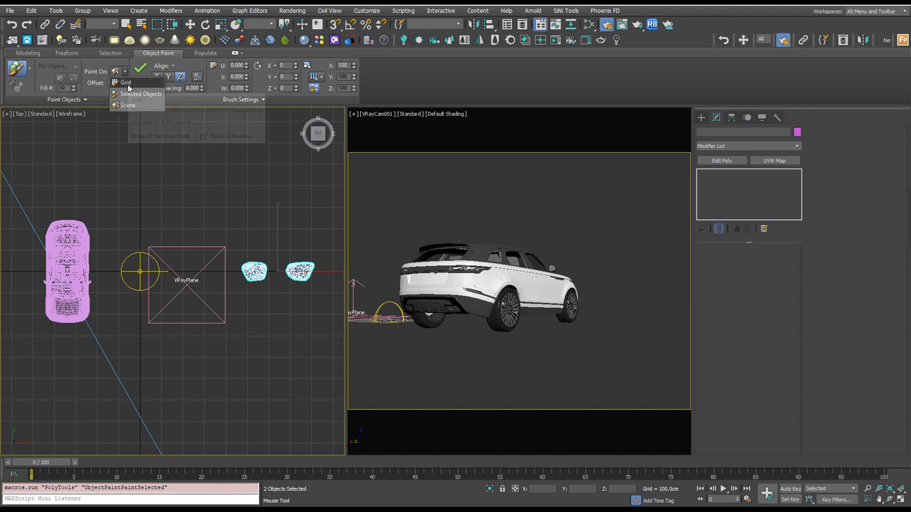
pyautogui.click(127, 84)
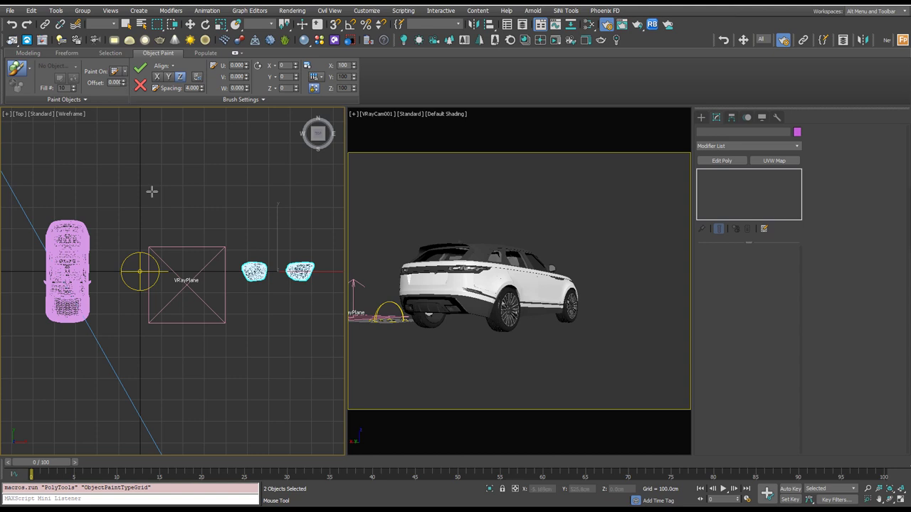
pyautogui.click(125, 73)
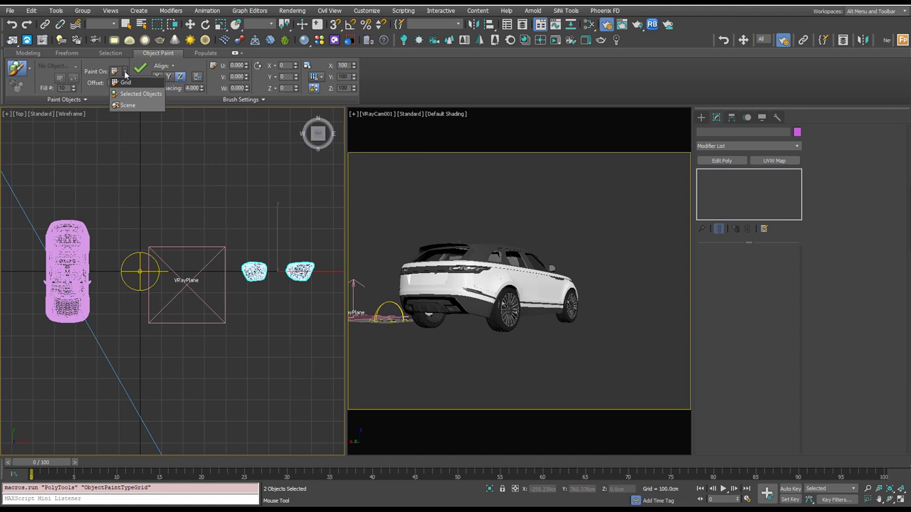
pyautogui.click(180, 103)
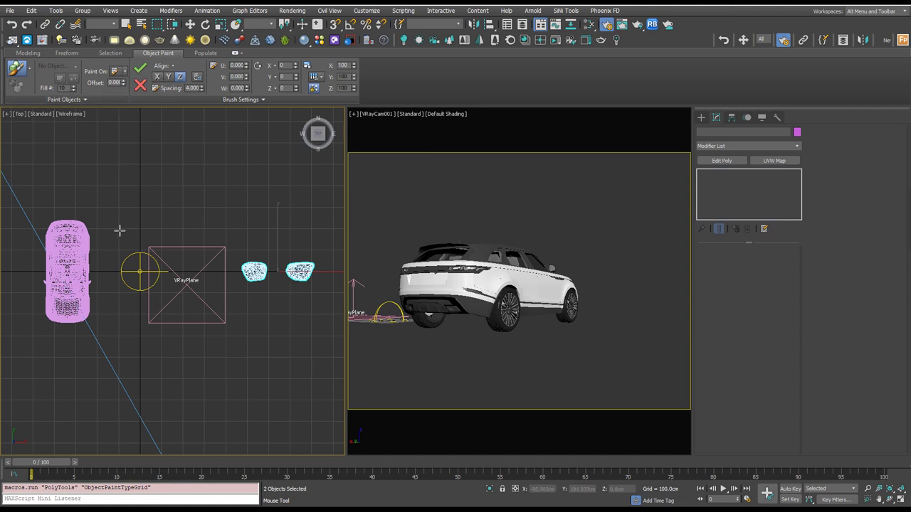
# Paint a closed ring of boulders around the car in the Top view.
pyautogui.moveTo(137, 230); pyautogui.dragTo(194, 233, button='middle')
pyautogui.scroll(-3, 190, 232)
pyautogui.moveTo(187, 198)
pyautogui.mouseDown()
pyautogui.moveTo(90, 260)
pyautogui.moveTo(154, 315)
pyautogui.moveTo(204, 269)
pyautogui.moveTo(192, 206)
pyautogui.mouseUp()
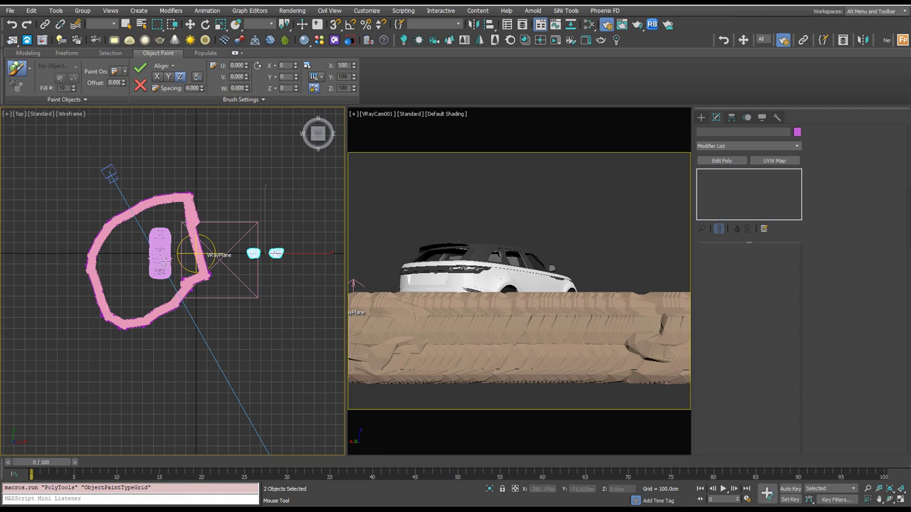
pyautogui.scroll(8, 171, 260)
pyautogui.scroll(-8, 250, 323)
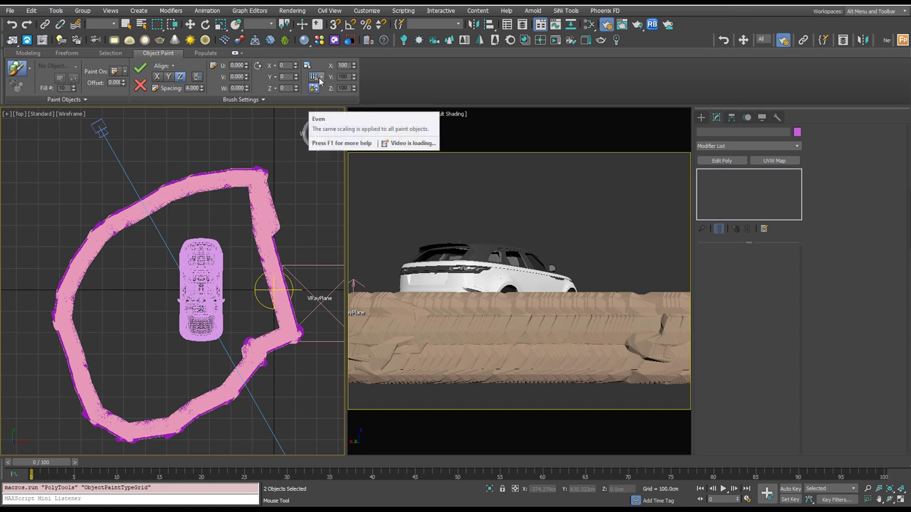
# Set the painted boulders to random scaling between 20 and 110 percent and their Z rotation to 154.
pyautogui.moveTo(320, 80); pyautogui.dragTo(328, 101)
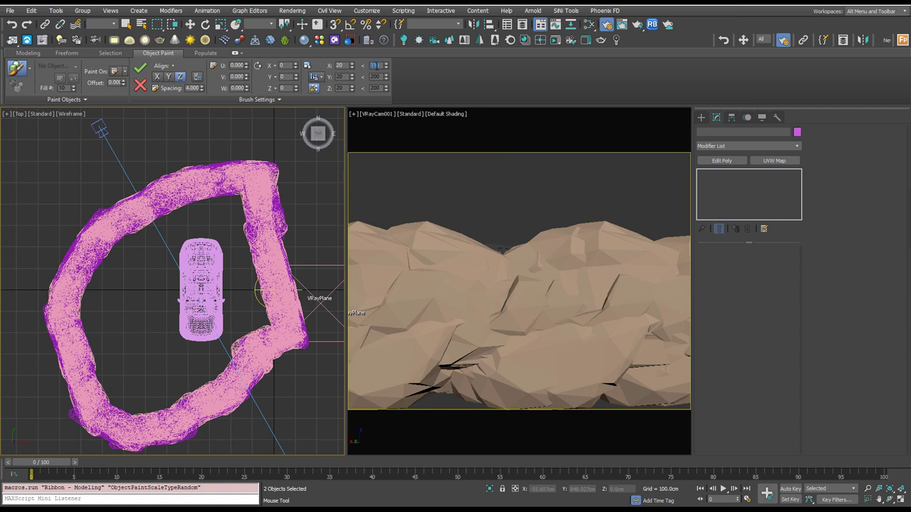
pyautogui.press('Return')
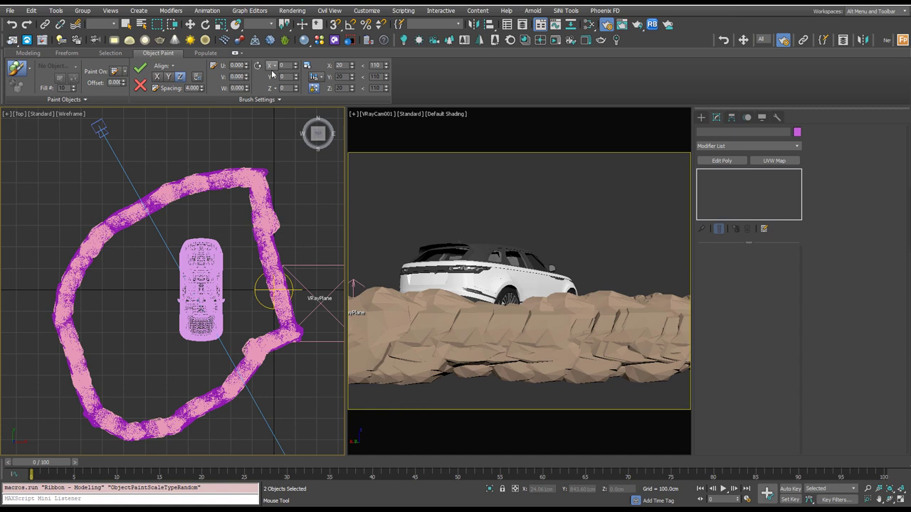
pyautogui.moveTo(294, 88); pyautogui.dragTo(274, 6)
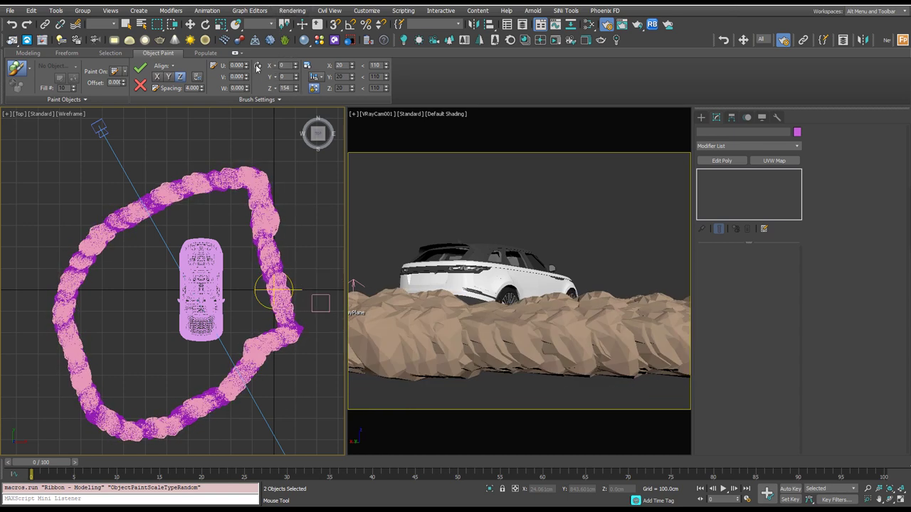
# Spread the painted boulders apart with a U scatter of about 79.8 and a spacing of about 34.38.
pyautogui.moveTo(246, 67)
pyautogui.mouseDown()
pyautogui.moveTo(245, 39)
pyautogui.moveTo(310, 472)
pyautogui.mouseUp()
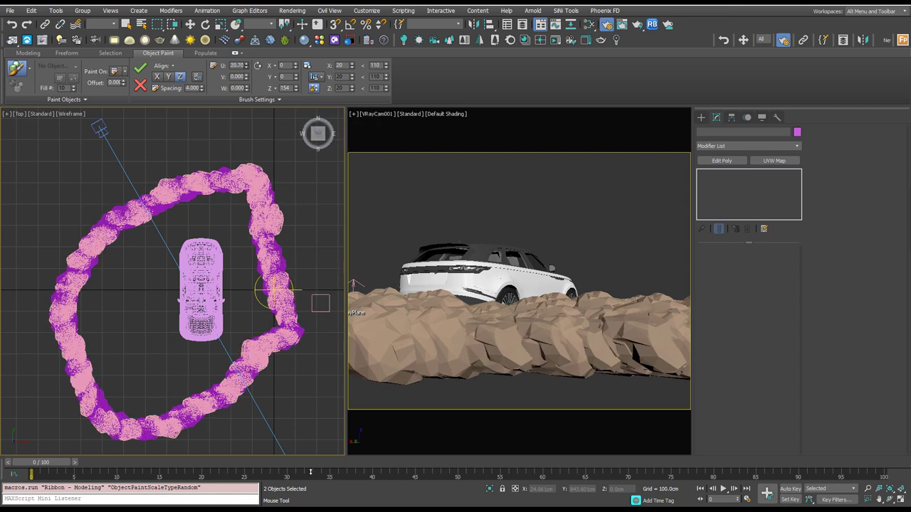
pyautogui.moveTo(311, 336); pyautogui.dragTo(311, 267)
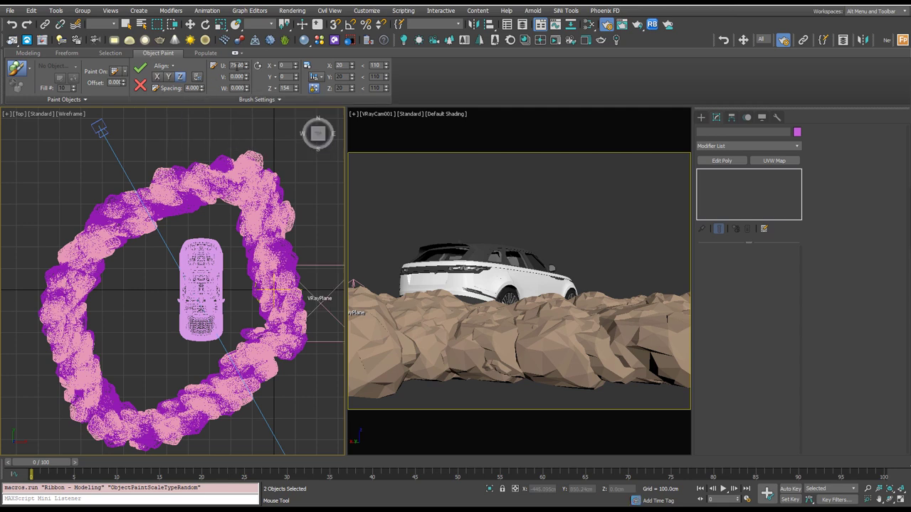
pyautogui.click(201, 85)
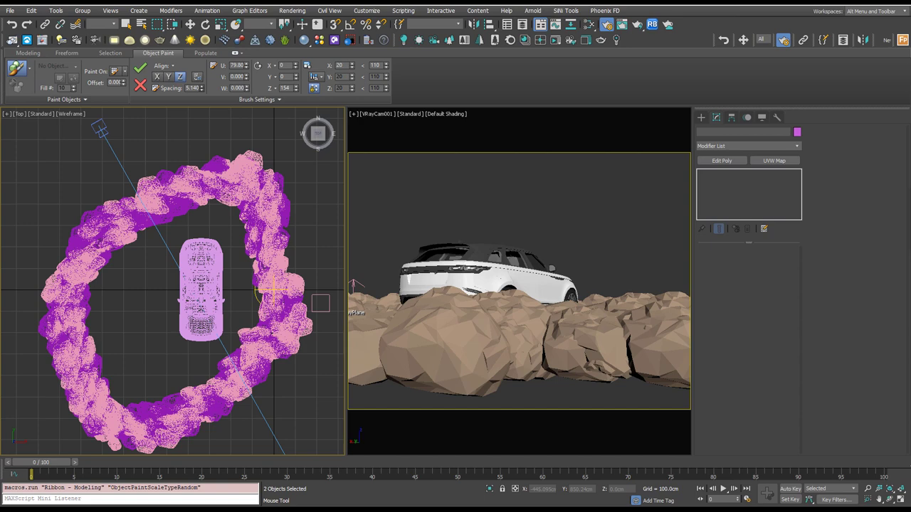
pyautogui.moveTo(152, 401)
pyautogui.mouseDown()
pyautogui.moveTo(140, 297)
pyautogui.moveTo(152, 468)
pyautogui.moveTo(259, 65)
pyautogui.moveTo(261, 147)
pyautogui.mouseUp()
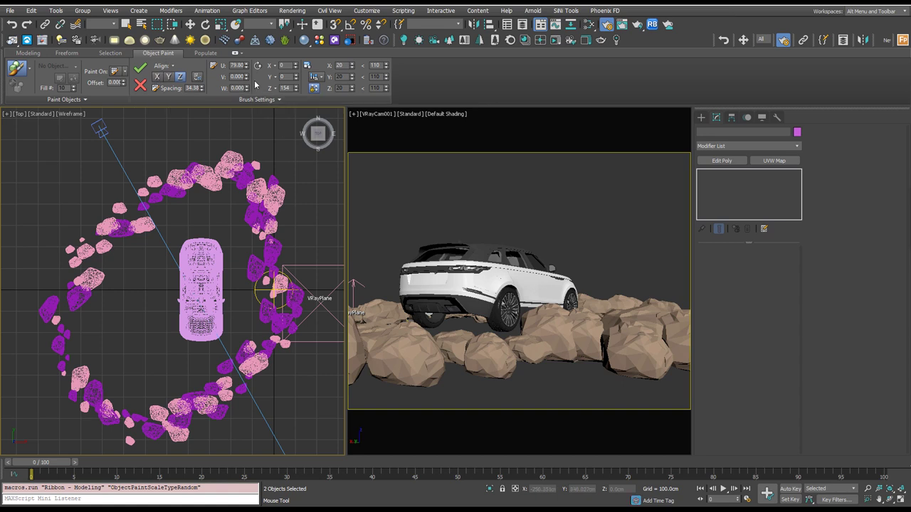
# Widen the scatter to about 146.5 in U and 20.3 in V, commit the painted boulders and leave painting.
pyautogui.moveTo(246, 68); pyautogui.dragTo(247, 25)
pyautogui.moveTo(247, 79)
pyautogui.mouseDown()
pyautogui.moveTo(239, 40)
pyautogui.moveTo(224, 490)
pyautogui.mouseUp()
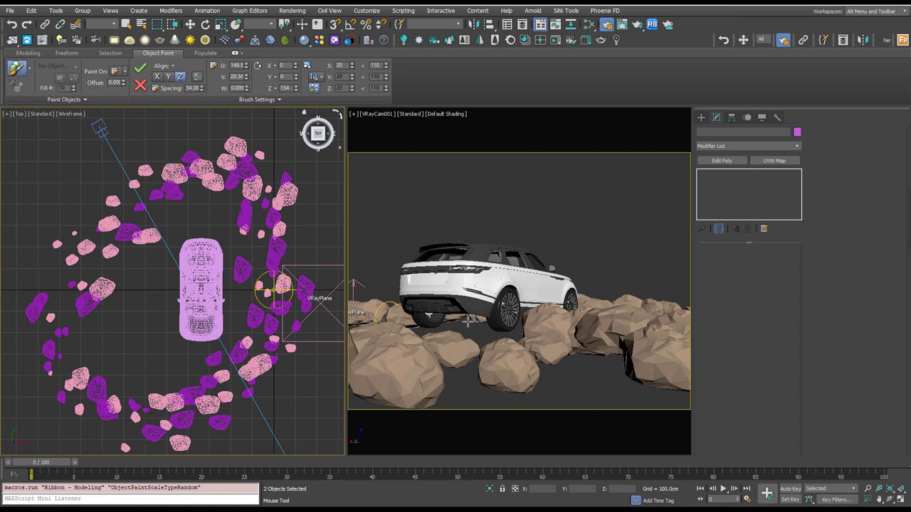
pyautogui.rightClick(604, 441)
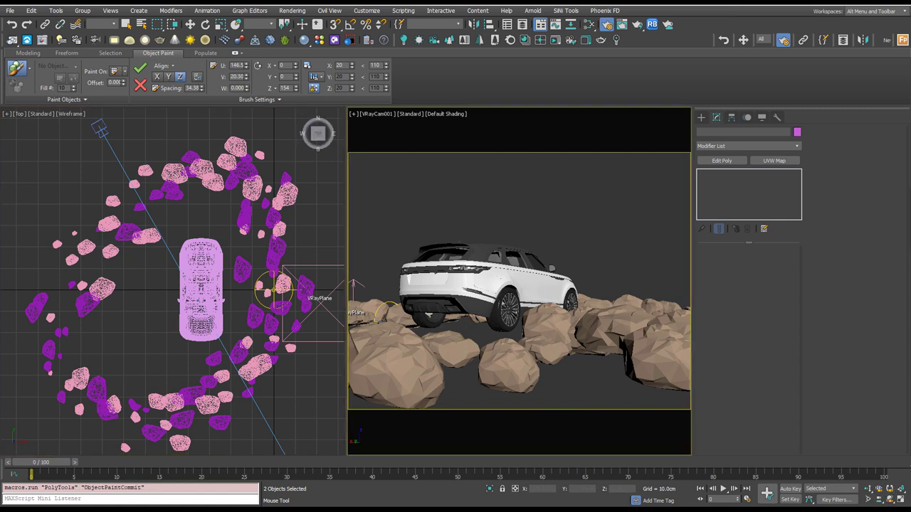
pyautogui.click(15, 67)
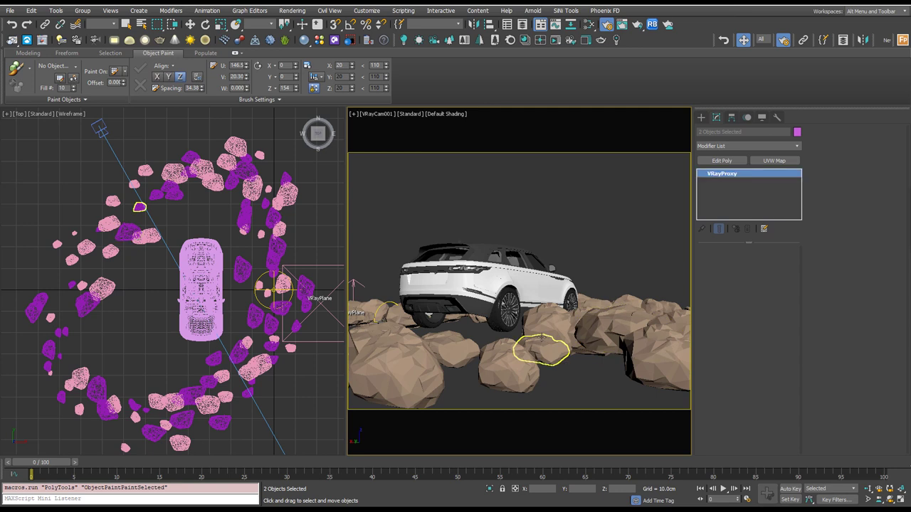
# Start an interactive V-Ray render and move the boulder beside the car's rear wheel to about X -733, Y 547 cm.
pyautogui.click(558, 358)
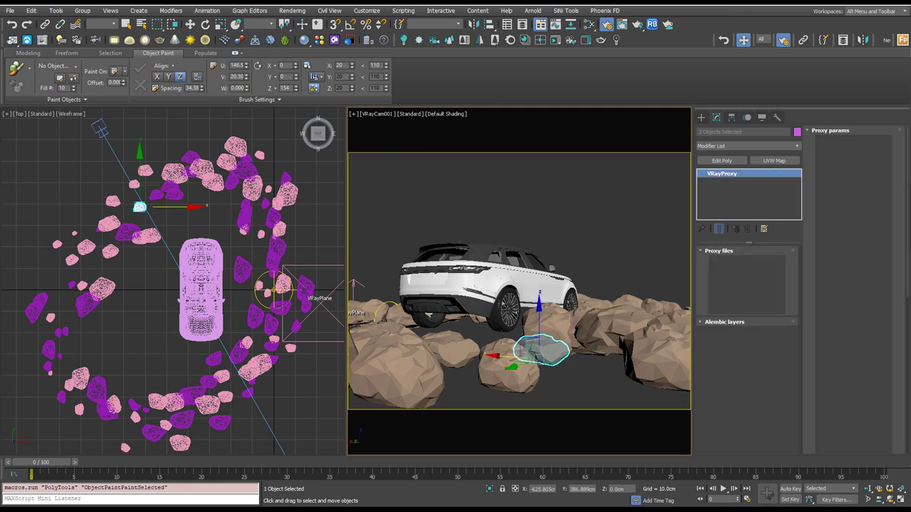
pyautogui.click(547, 323)
pyautogui.moveTo(910, 90); pyautogui.dragTo(462, 57)
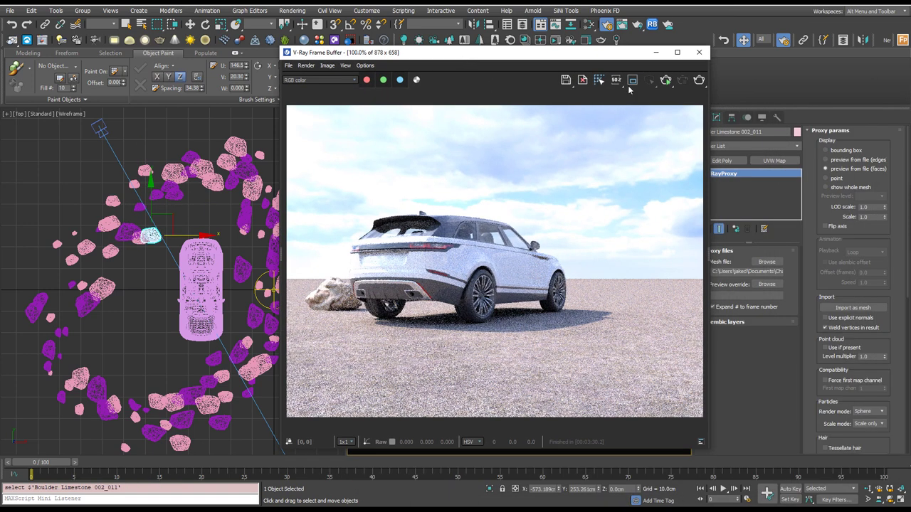
pyautogui.hotkey('shift', 'q')
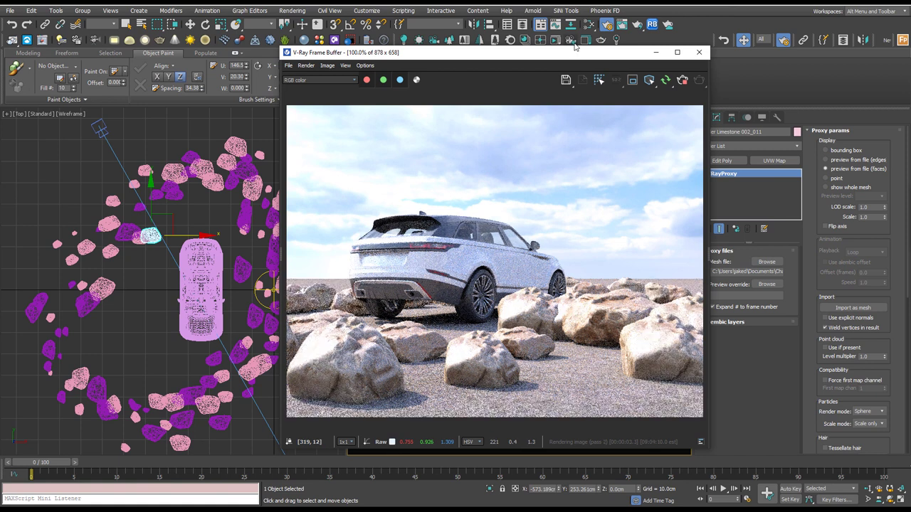
pyautogui.moveTo(568, 58); pyautogui.dragTo(308, 58)
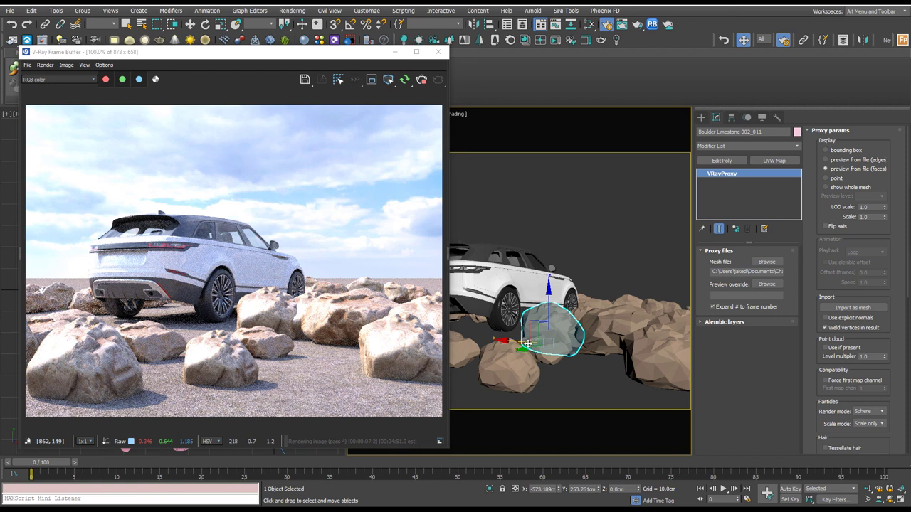
pyautogui.moveTo(527, 345); pyautogui.dragTo(570, 363)
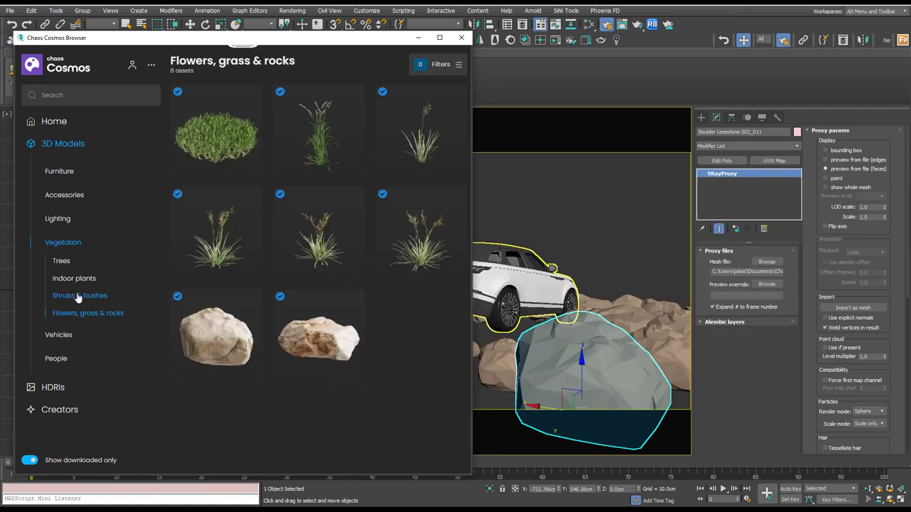
# Import English Oak 002 from Chaos Cosmos into the Untitled scene and move it along X to about -745 cm.
pyautogui.click(75, 296)
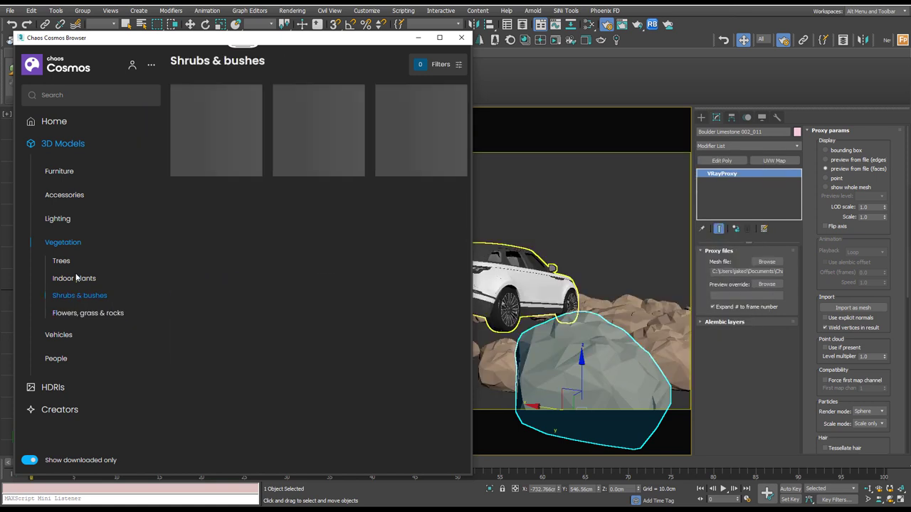
pyautogui.click(64, 262)
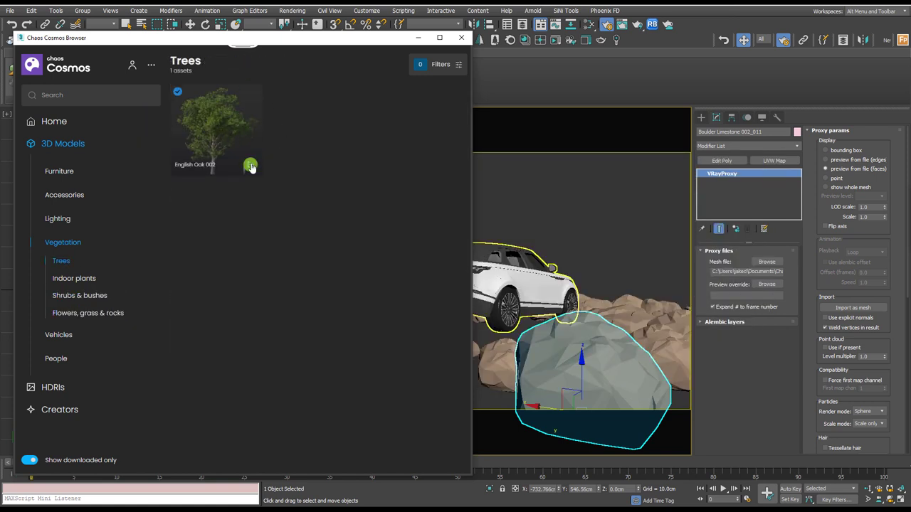
pyautogui.click(250, 165)
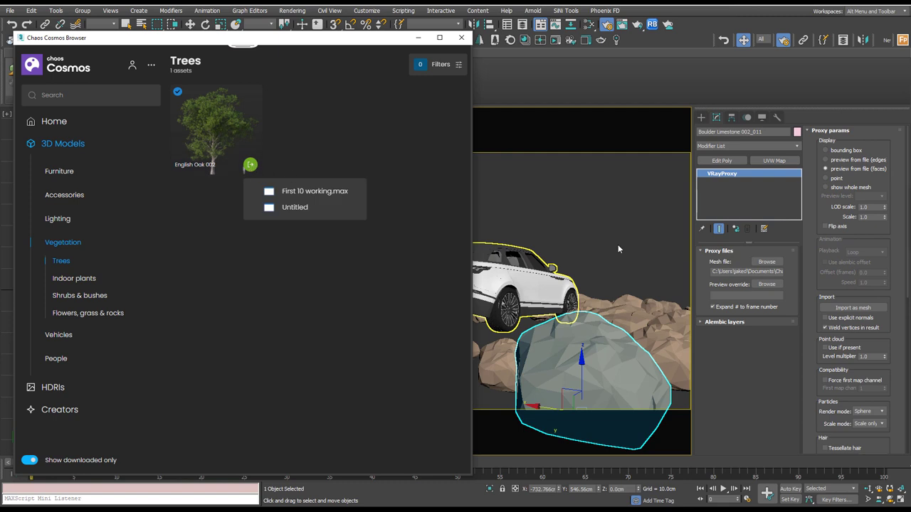
pyautogui.click(305, 209)
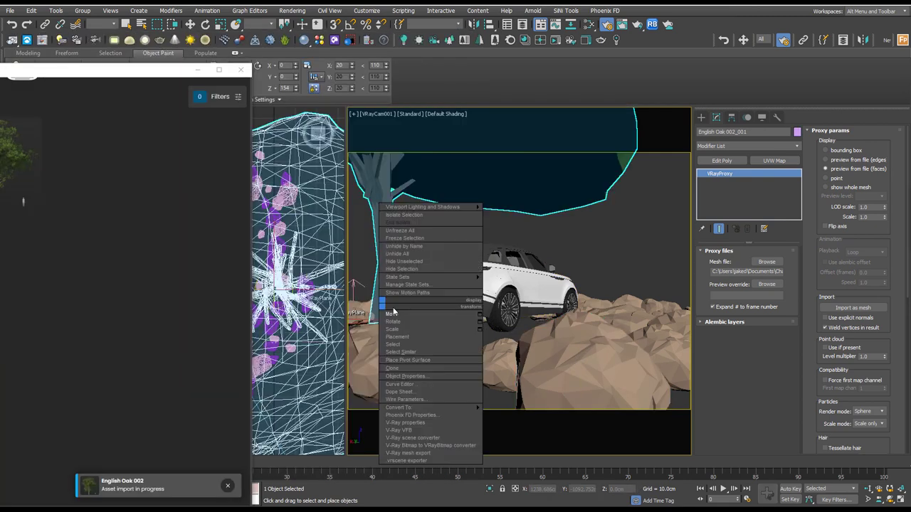
pyautogui.click(394, 313)
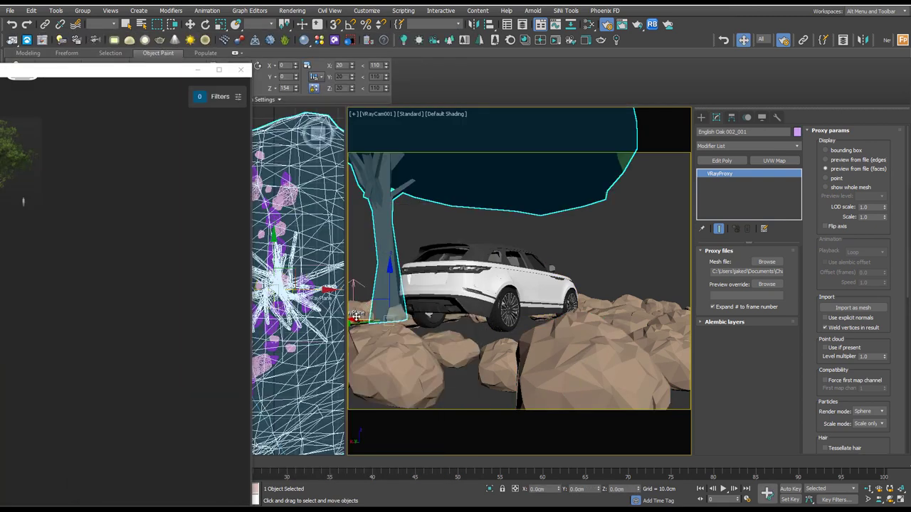
pyautogui.moveTo(360, 317); pyautogui.dragTo(685, 332)
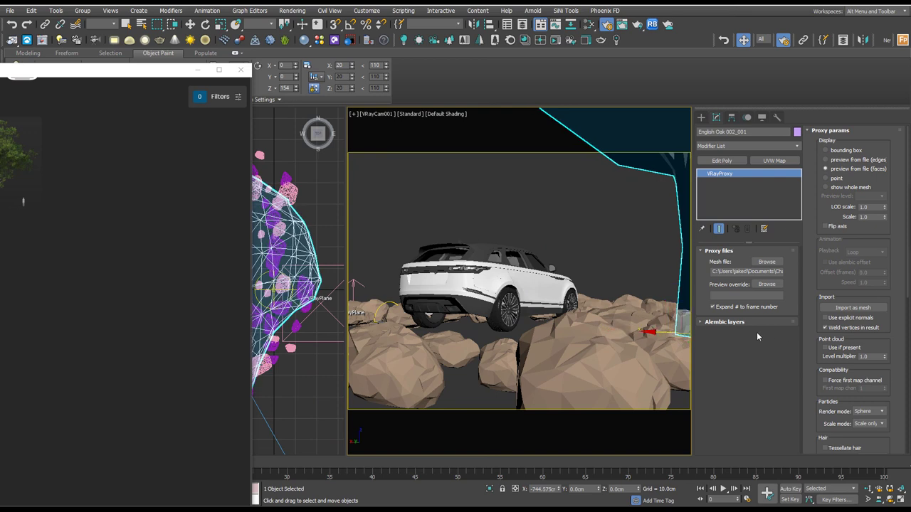
# Import Savin Juniper 003, 002 and 001 from the Chaos Cosmos shrubs and bushes into the Untitled scene.
pyautogui.moveTo(161, 70); pyautogui.dragTo(259, 49)
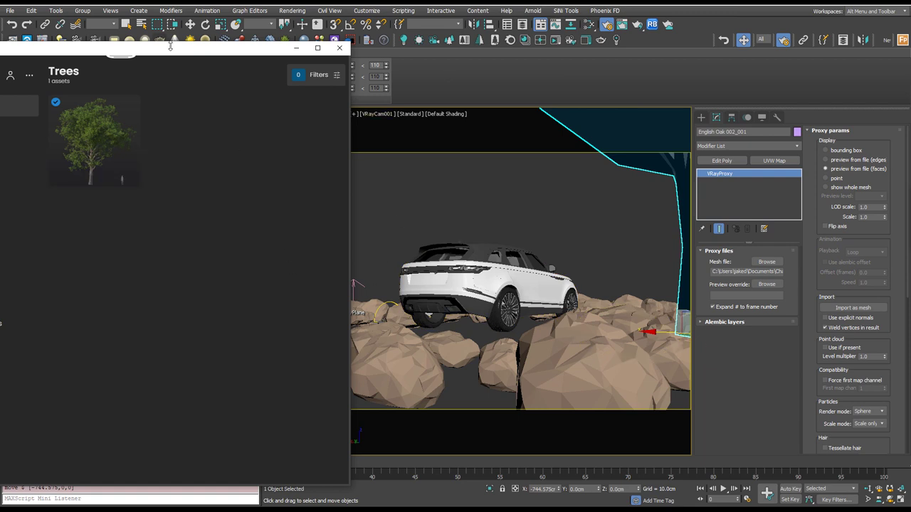
pyautogui.moveTo(182, 49)
pyautogui.mouseDown()
pyautogui.moveTo(439, 43)
pyautogui.moveTo(429, 42)
pyautogui.mouseUp()
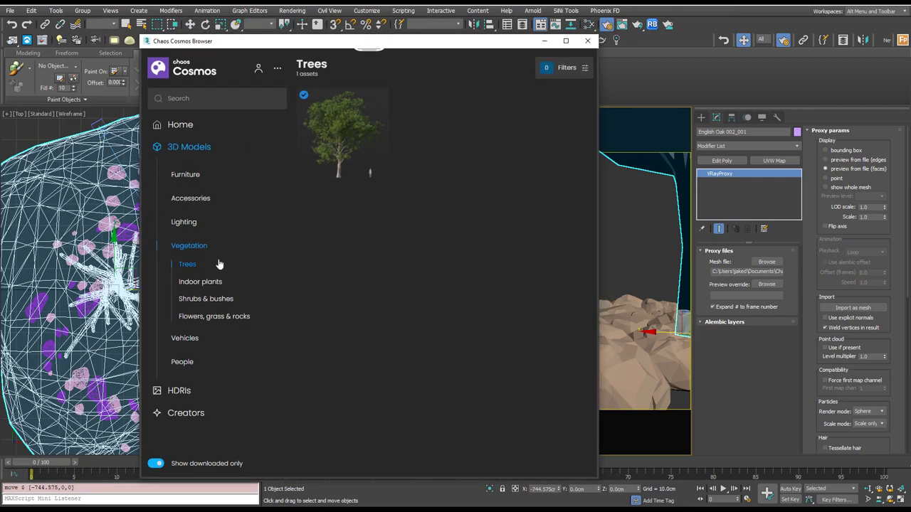
pyautogui.click(198, 282)
pyautogui.click(202, 298)
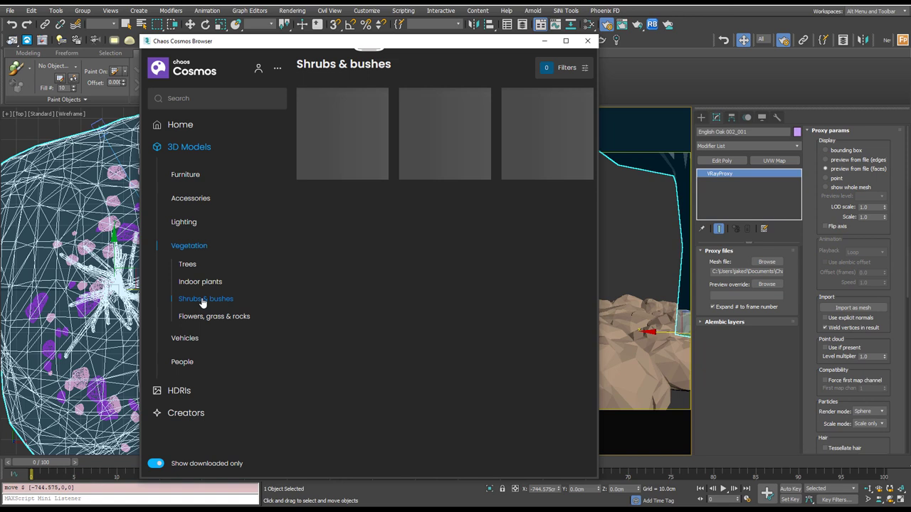
pyautogui.moveTo(331, 102)
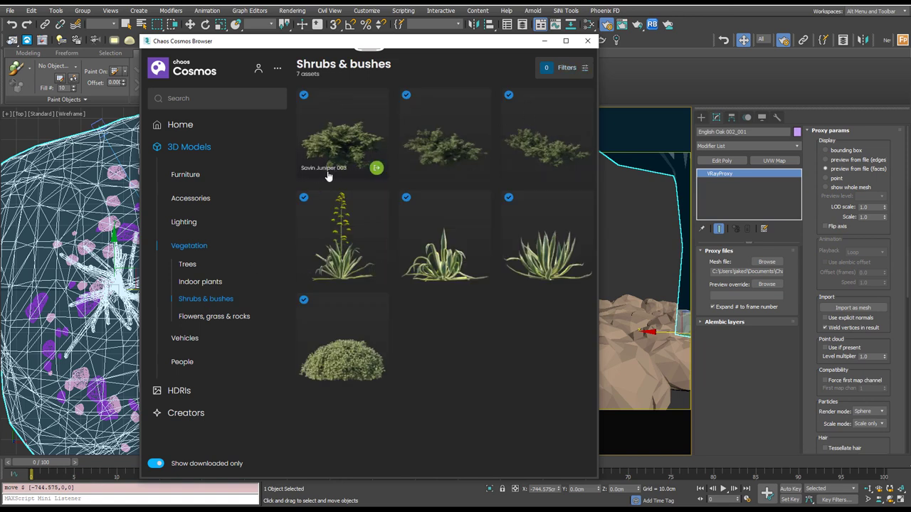
pyautogui.click(377, 168)
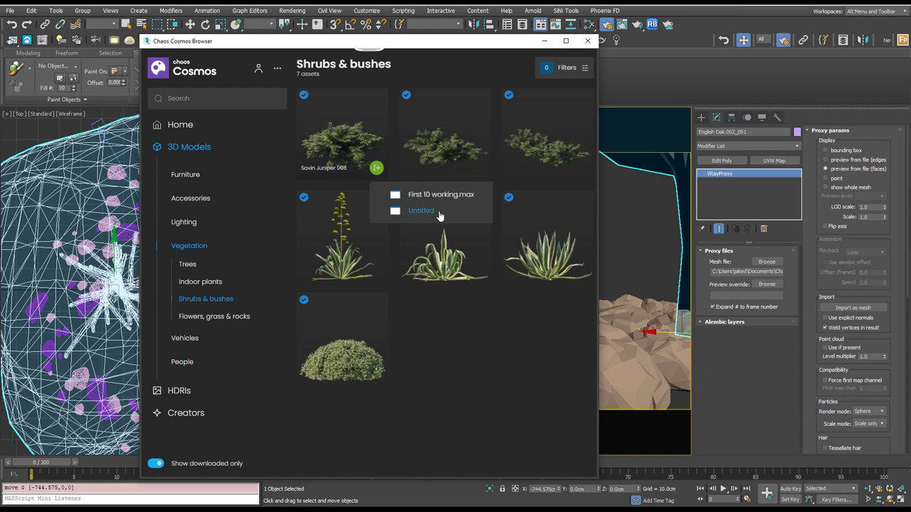
pyautogui.click(420, 211)
pyautogui.click(480, 168)
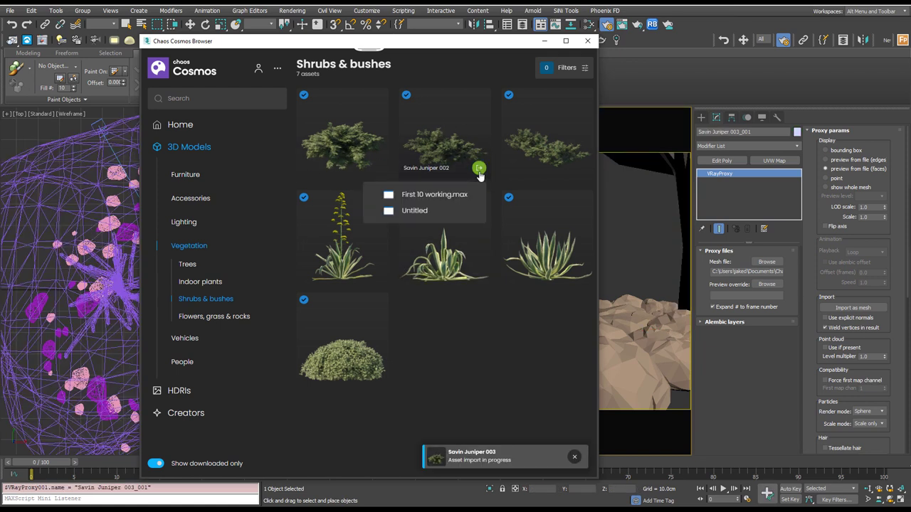
pyautogui.click(447, 210)
pyautogui.click(581, 168)
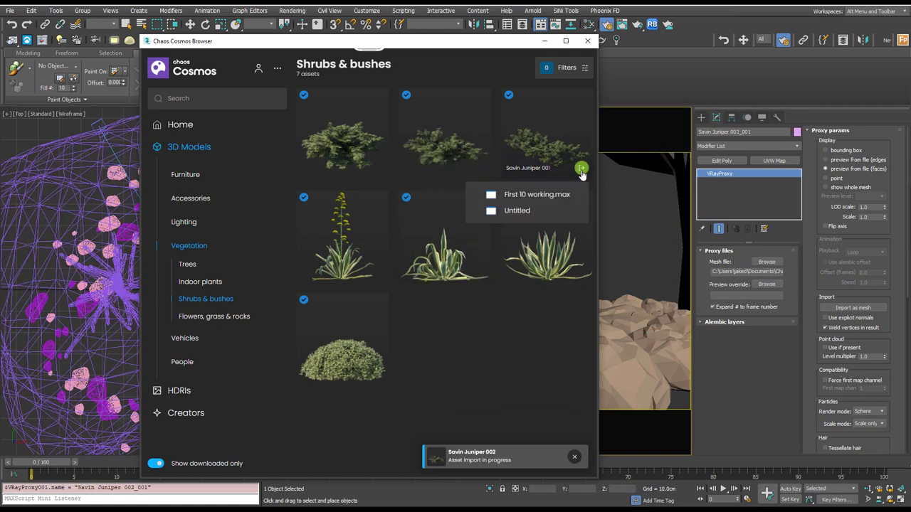
pyautogui.click(543, 211)
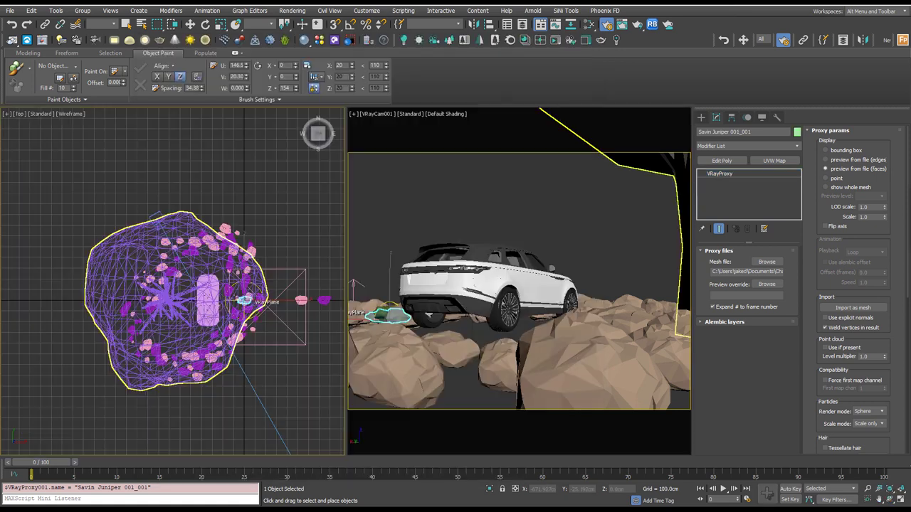
# Render the scene interactively with the English oak selected and scale the tree down uniformly.
pyautogui.click(202, 272)
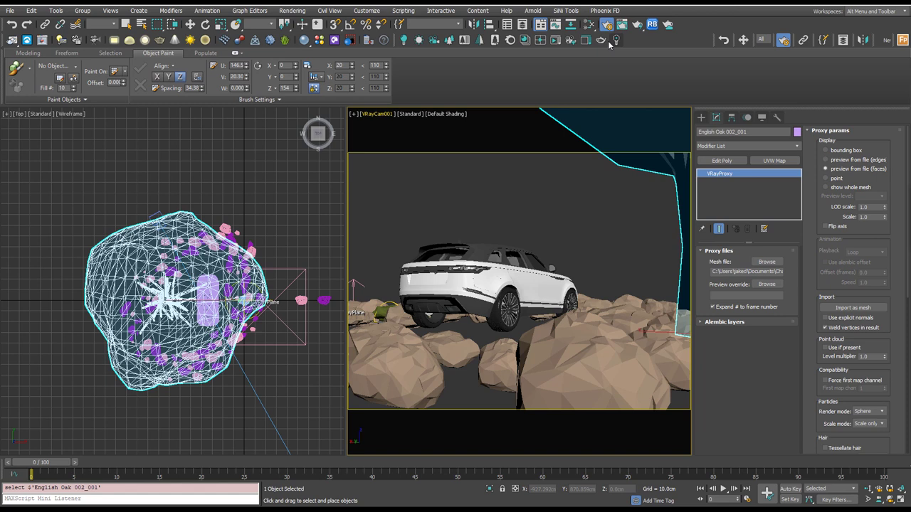
pyautogui.click(12, 40)
pyautogui.rightClick(665, 323)
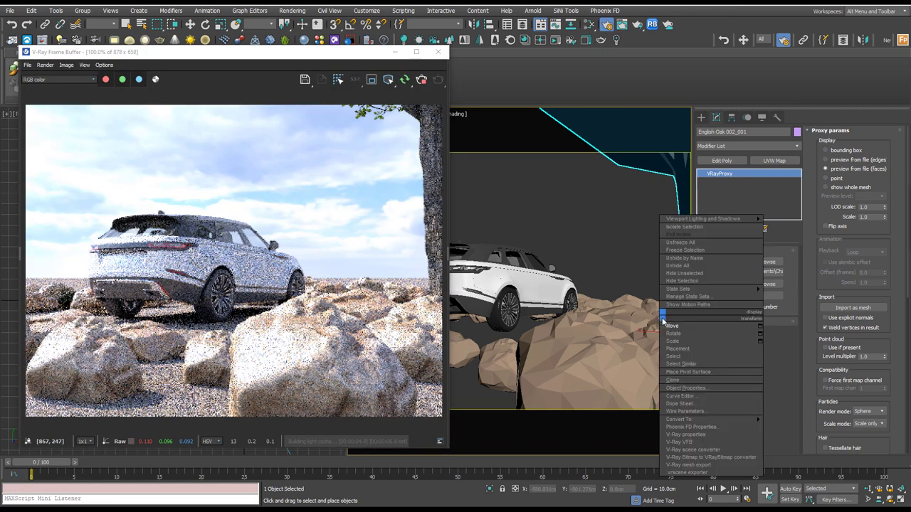
pyautogui.click(688, 348)
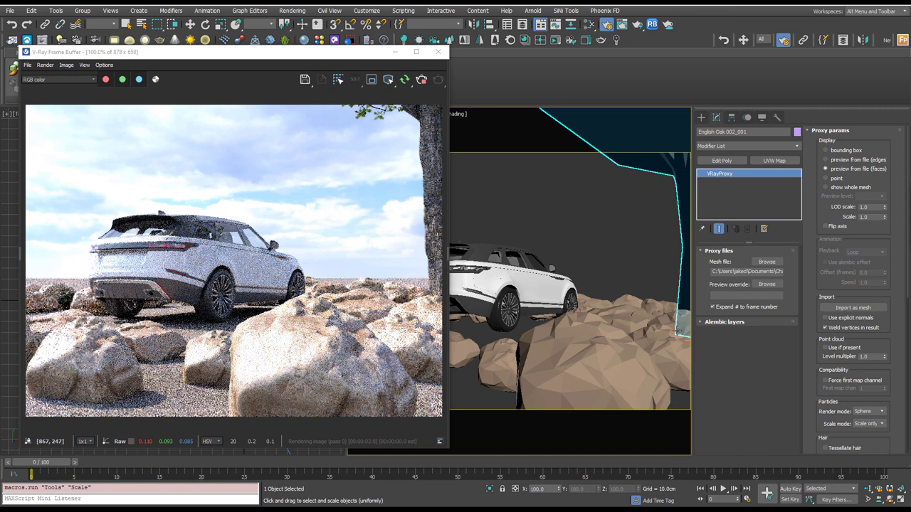
pyautogui.moveTo(674, 328); pyautogui.dragTo(680, 336)
pyautogui.moveTo(553, 489); pyautogui.dragTo(503, 489)
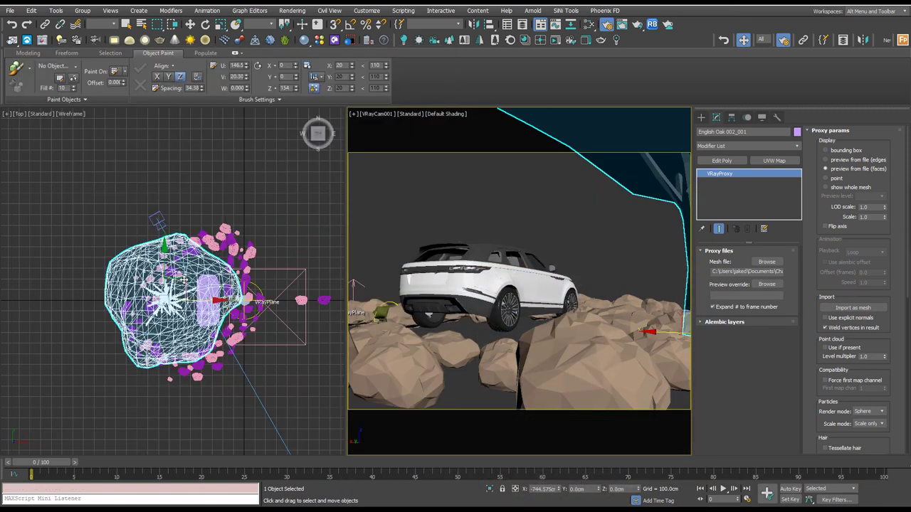
# Hide the English oak to clear the Top view around the car and boulders.
pyautogui.rightClick(230, 261)
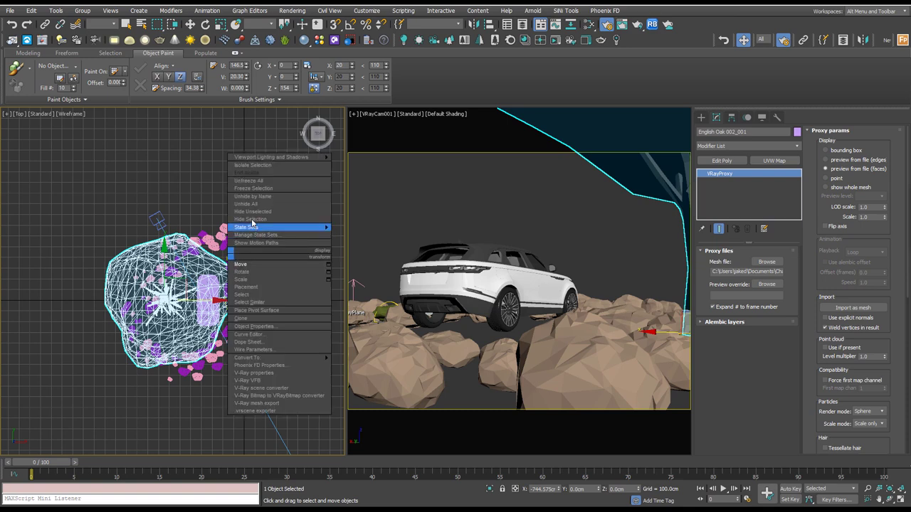
pyautogui.click(251, 225)
pyautogui.scroll(10, 245, 279)
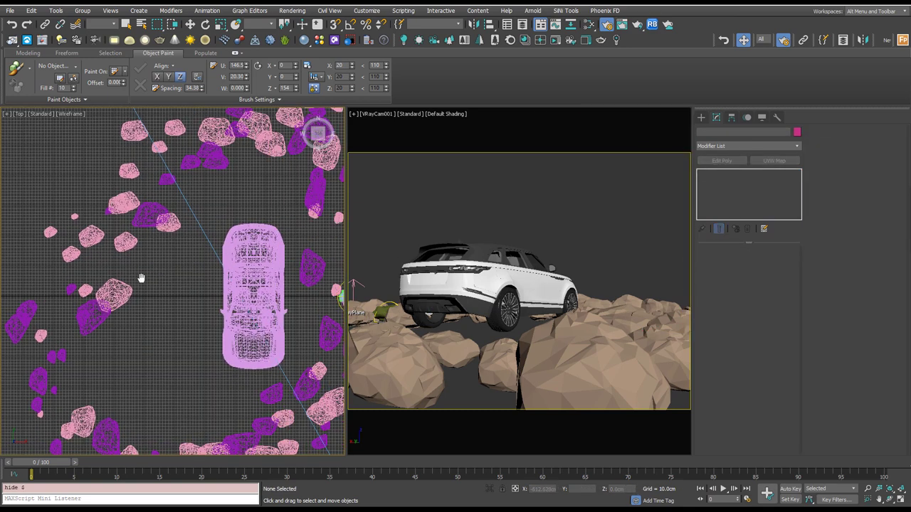
# Select the overlapping Savin Junipers at the origin and move them about 945 cm along X, clear of the boulder ring.
pyautogui.moveTo(299, 286); pyautogui.dragTo(172, 282, button='middle')
pyautogui.scroll(3, 273, 284)
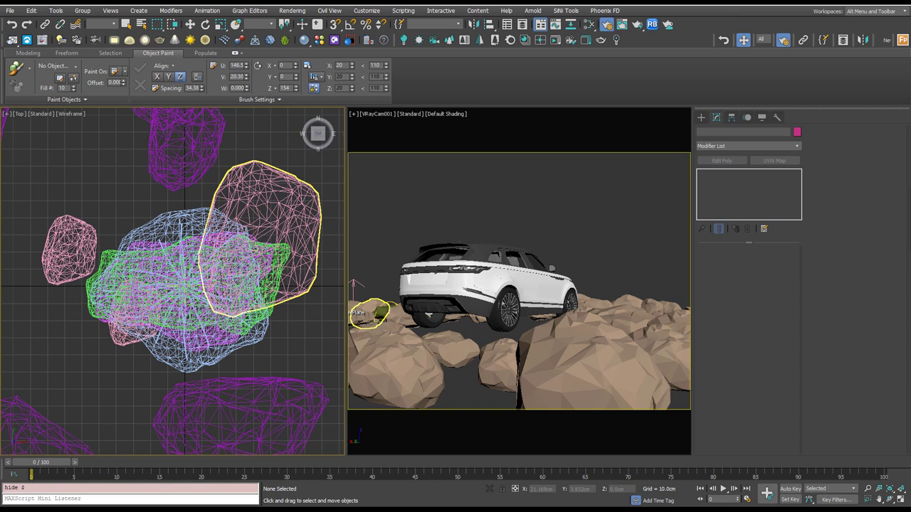
pyautogui.click(221, 280)
pyautogui.click(244, 285)
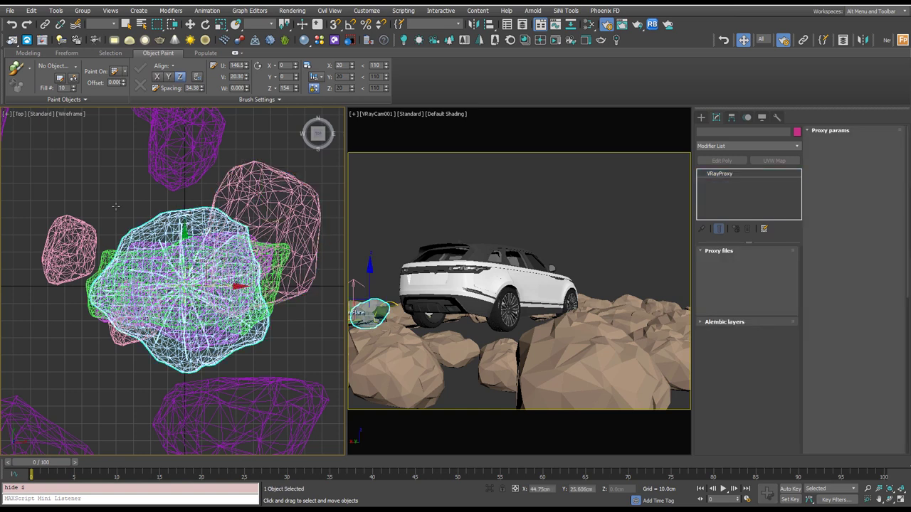
pyautogui.click(130, 198)
pyautogui.moveTo(127, 207); pyautogui.dragTo(289, 316)
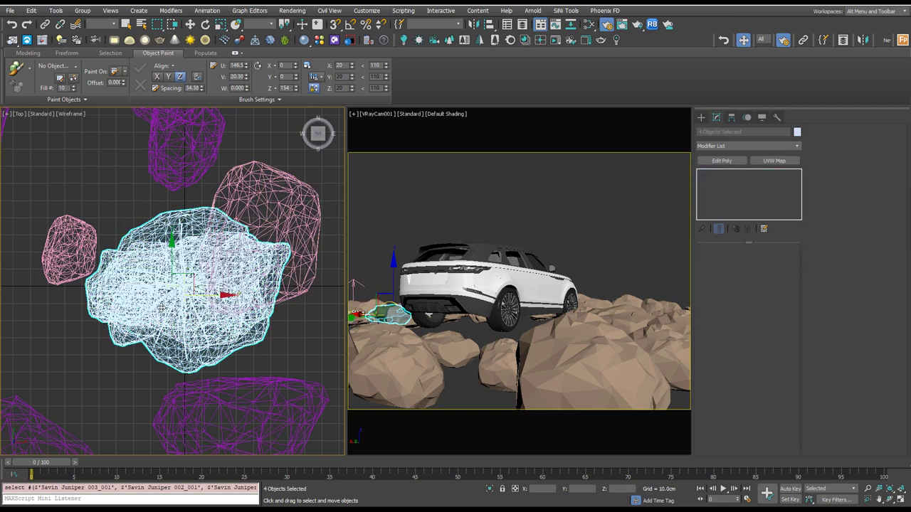
pyautogui.scroll(-10, 157, 308)
pyautogui.moveTo(161, 305); pyautogui.dragTo(200, 296, button='middle')
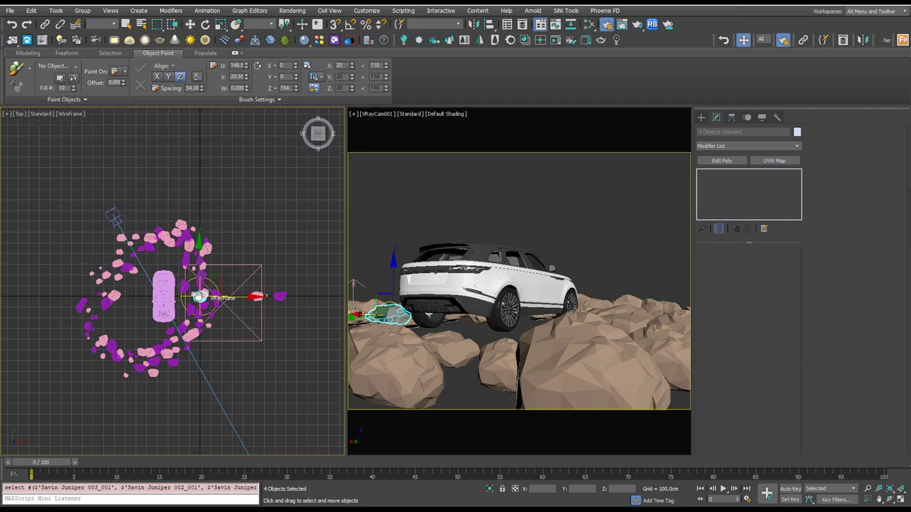
pyautogui.scroll(5, 215, 299)
pyautogui.scroll(-3, 215, 299)
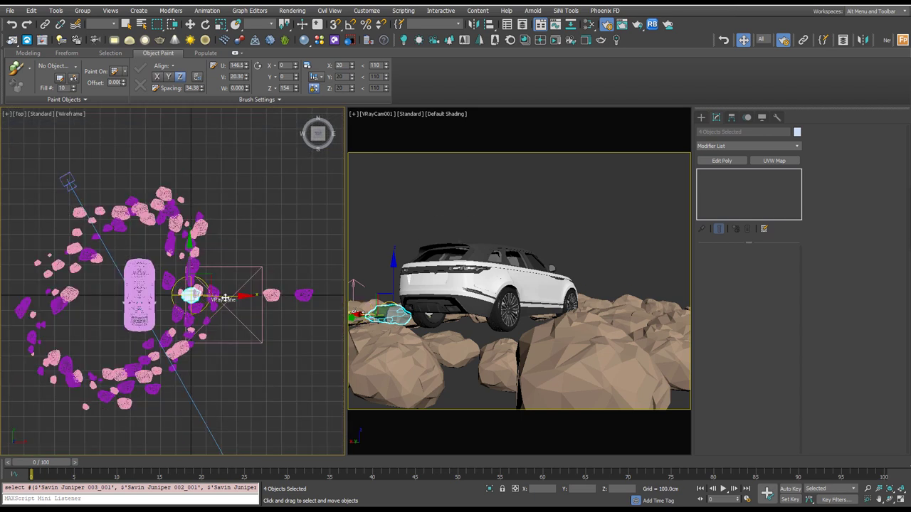
pyautogui.moveTo(264, 297); pyautogui.dragTo(384, 298)
pyautogui.scroll(3, 318, 302)
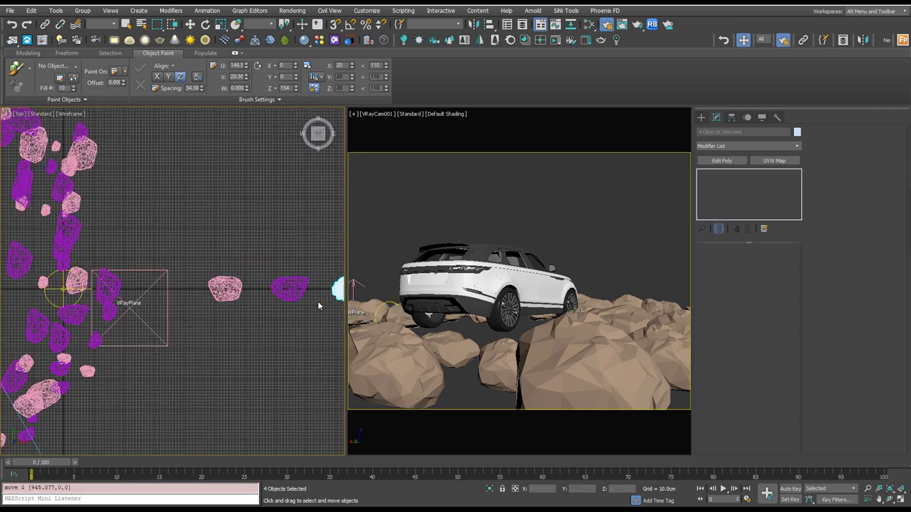
# Spread the stacked junipers apart in a row along X, moving Savin Juniper 003 by about 222 cm.
pyautogui.moveTo(318, 302); pyautogui.dragTo(146, 327, button='middle')
pyautogui.scroll(3, 147, 327)
pyautogui.click(147, 327)
pyautogui.click(219, 306)
pyautogui.moveTo(231, 314); pyautogui.dragTo(366, 313)
pyautogui.click(221, 312)
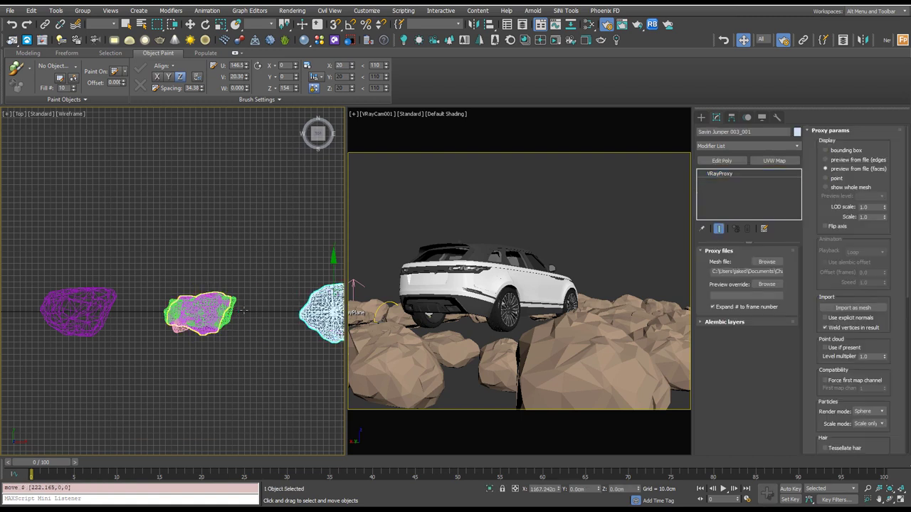
pyautogui.moveTo(221, 313); pyautogui.dragTo(109, 306, button='middle')
pyautogui.moveTo(132, 306); pyautogui.dragTo(86, 304)
# Move the limestone boulder caught among the junipers about -1652 cm along X, back to the boulders around the car.
pyautogui.click(71, 314)
pyautogui.scroll(-7, 183, 303)
pyautogui.scroll(4, 110, 301)
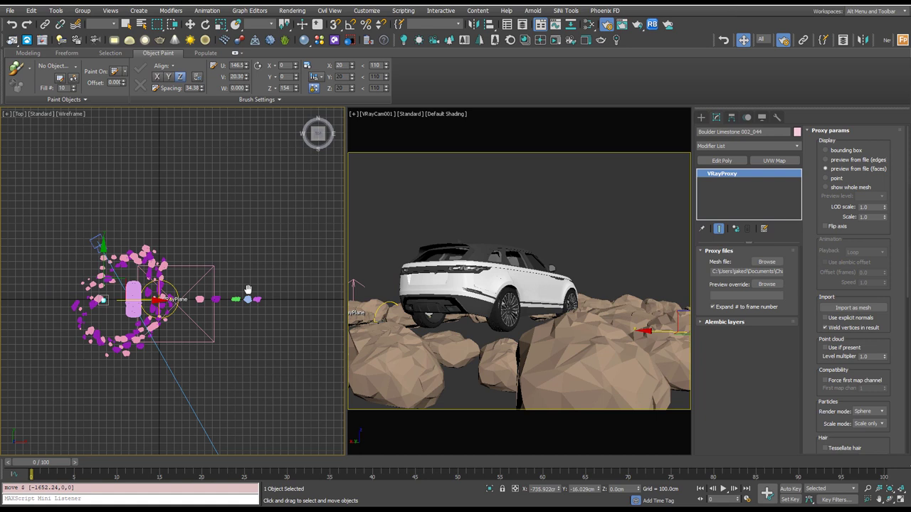
pyautogui.moveTo(242, 269); pyautogui.dragTo(152, 245, button='middle')
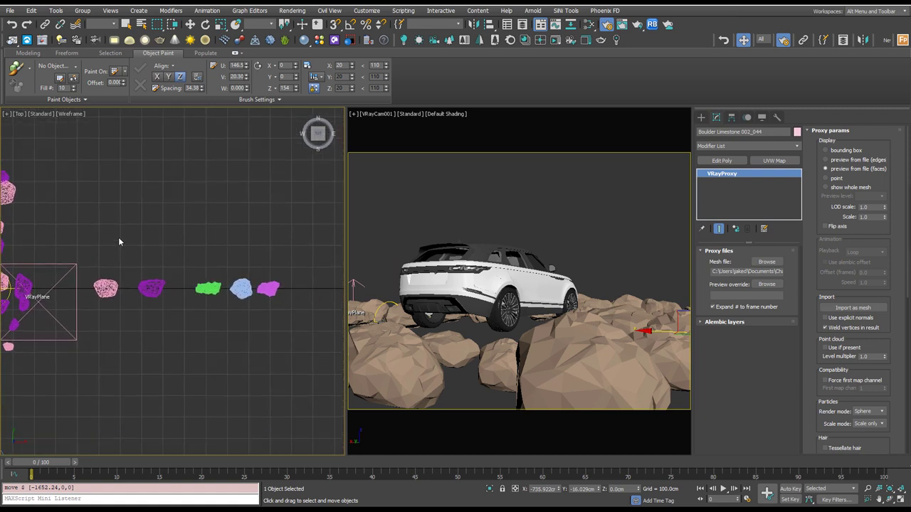
pyautogui.moveTo(98, 236); pyautogui.dragTo(295, 313)
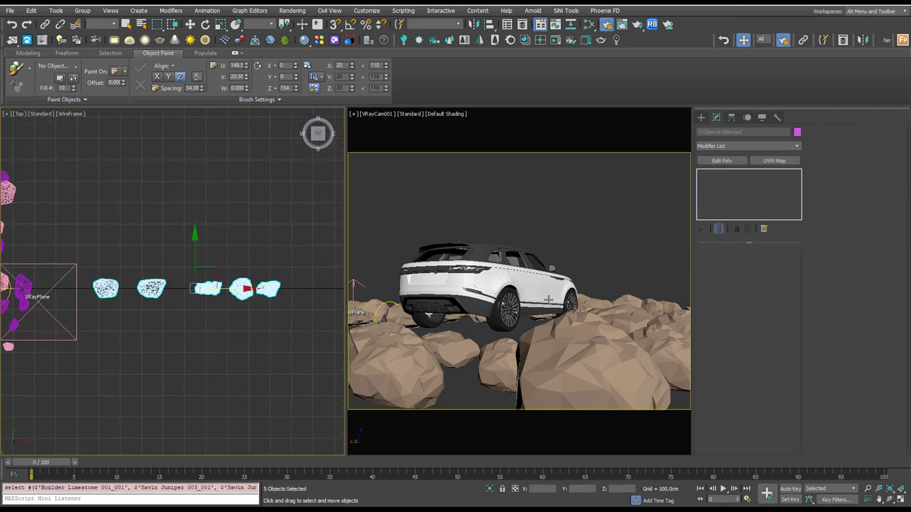
pyautogui.scroll(-4, 221, 235)
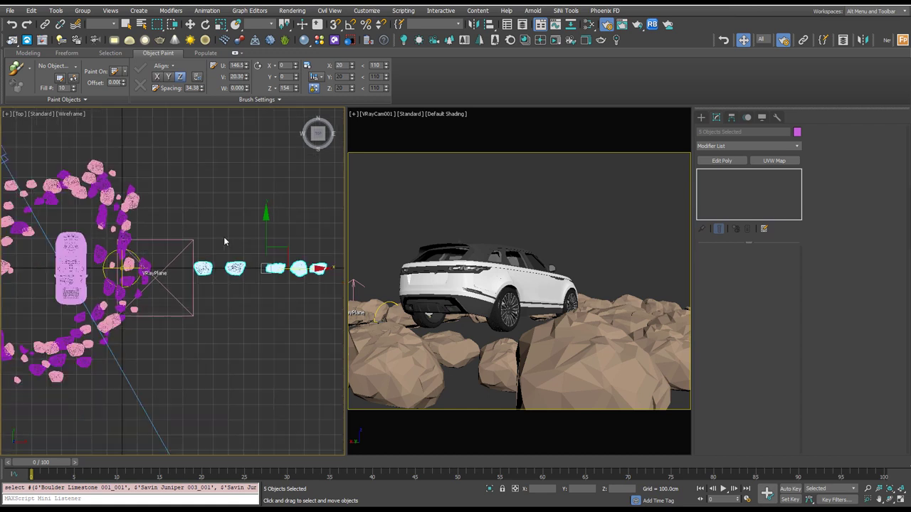
pyautogui.click(264, 232)
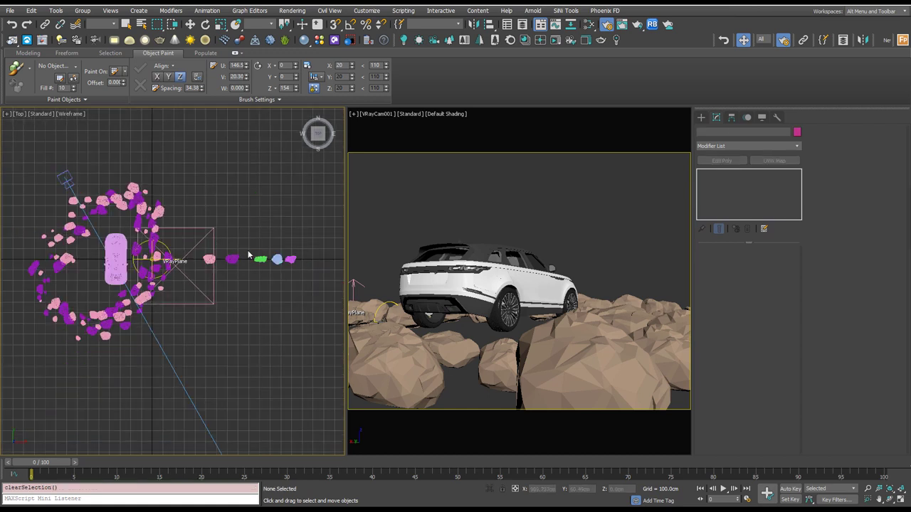
# Start Object Paint with the three source junipers as the selected brush objects and paint on the grid.
pyautogui.moveTo(249, 254); pyautogui.dragTo(296, 271)
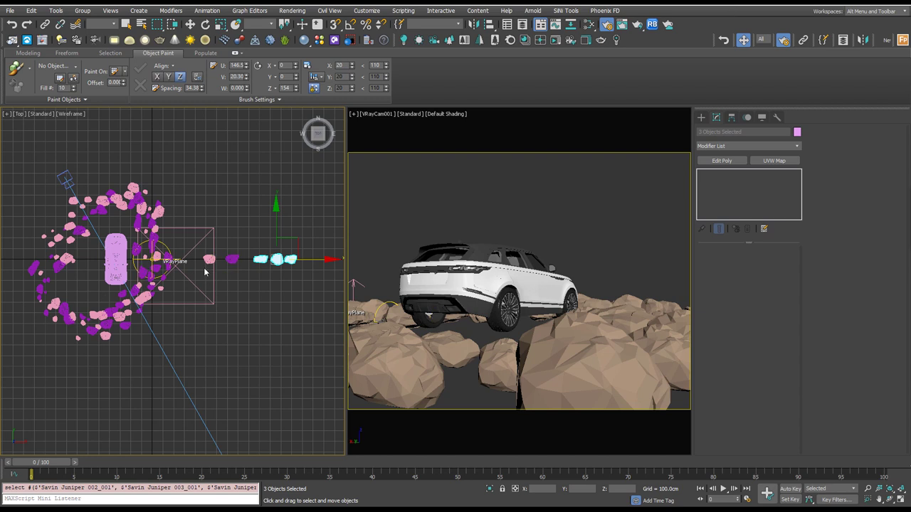
pyautogui.moveTo(210, 276); pyautogui.dragTo(242, 269, button='middle')
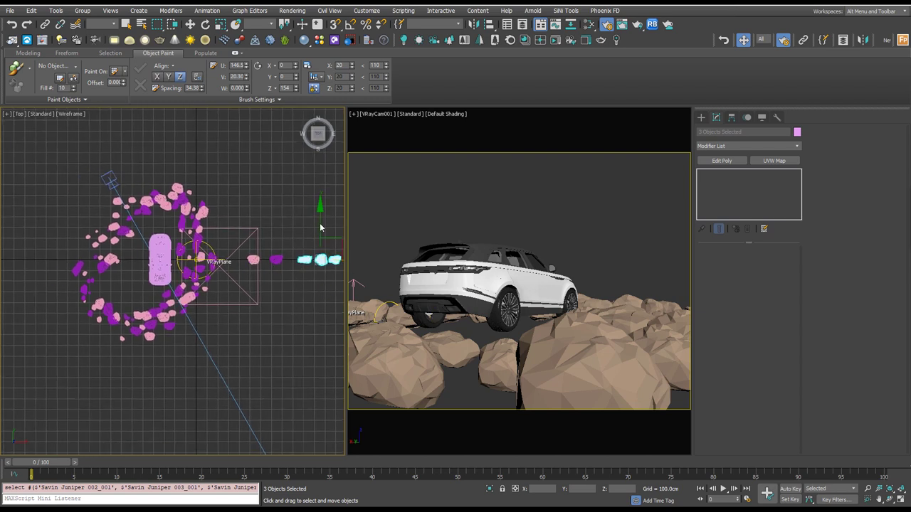
pyautogui.click(30, 69)
pyautogui.click(38, 82)
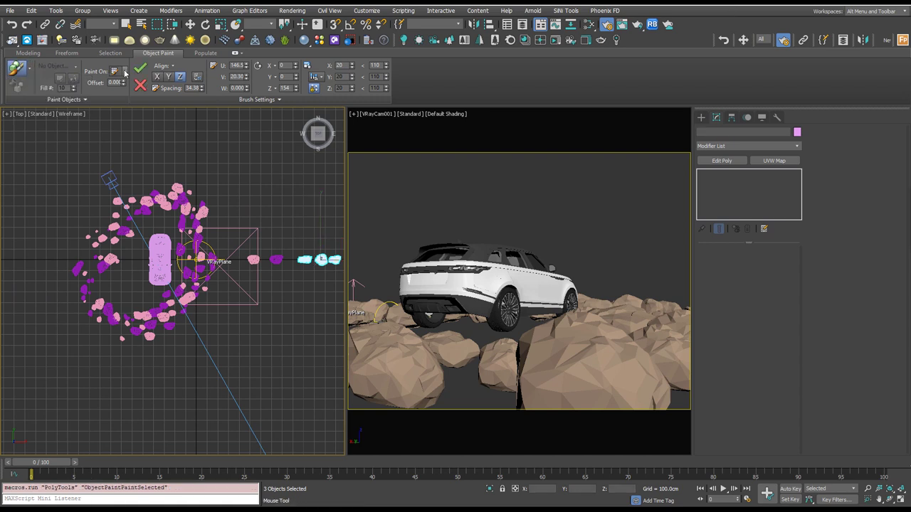
pyautogui.click(125, 72)
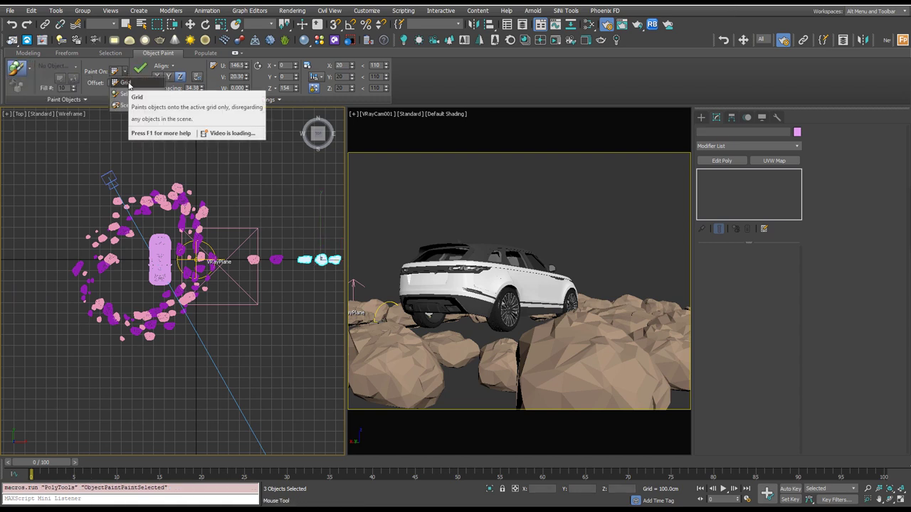
pyautogui.click(128, 84)
# Paint junipers among and outside the boulders around the car and set the maximum random scale to 122%.
pyautogui.moveTo(198, 230); pyautogui.dragTo(261, 206, button='middle')
pyautogui.scroll(2, 209, 231)
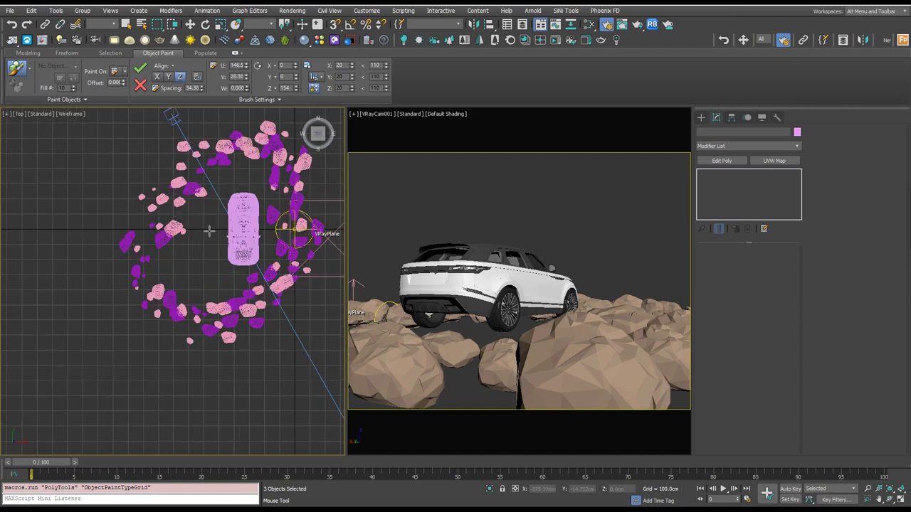
pyautogui.moveTo(209, 173)
pyautogui.mouseDown()
pyautogui.moveTo(226, 171)
pyautogui.moveTo(302, 205)
pyautogui.moveTo(294, 256)
pyautogui.moveTo(181, 308)
pyautogui.moveTo(153, 238)
pyautogui.moveTo(179, 152)
pyautogui.mouseUp()
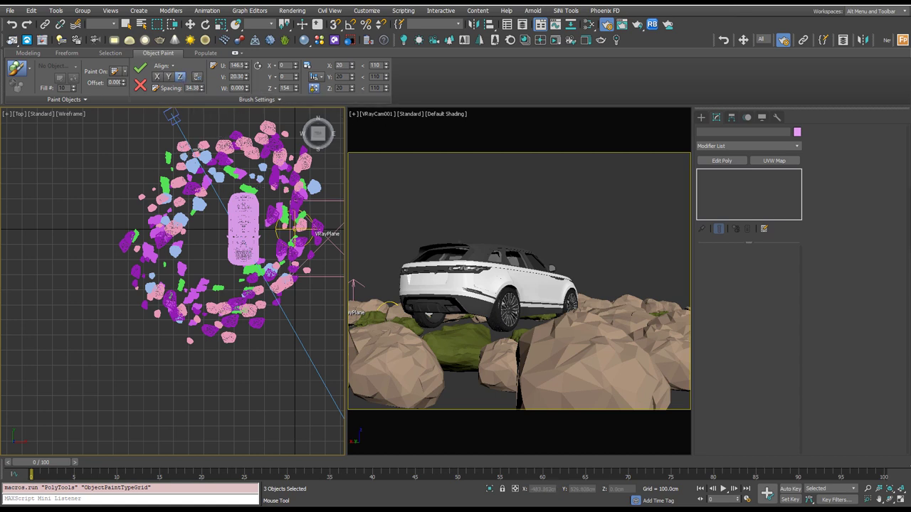
pyautogui.moveTo(209, 135)
pyautogui.mouseDown()
pyautogui.moveTo(291, 164)
pyautogui.moveTo(126, 251)
pyautogui.moveTo(313, 318)
pyautogui.moveTo(334, 212)
pyautogui.mouseUp()
pyautogui.moveTo(324, 334); pyautogui.dragTo(302, 367)
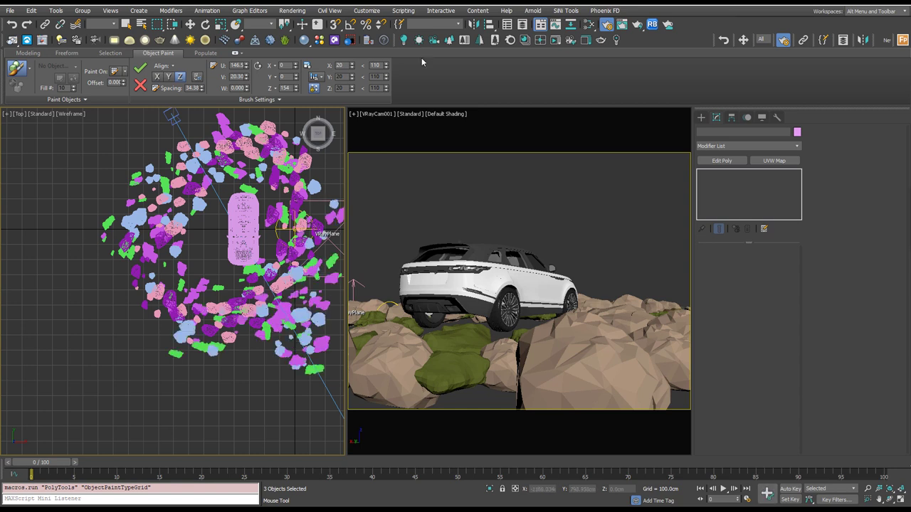
pyautogui.moveTo(385, 64); pyautogui.dragTo(389, 58)
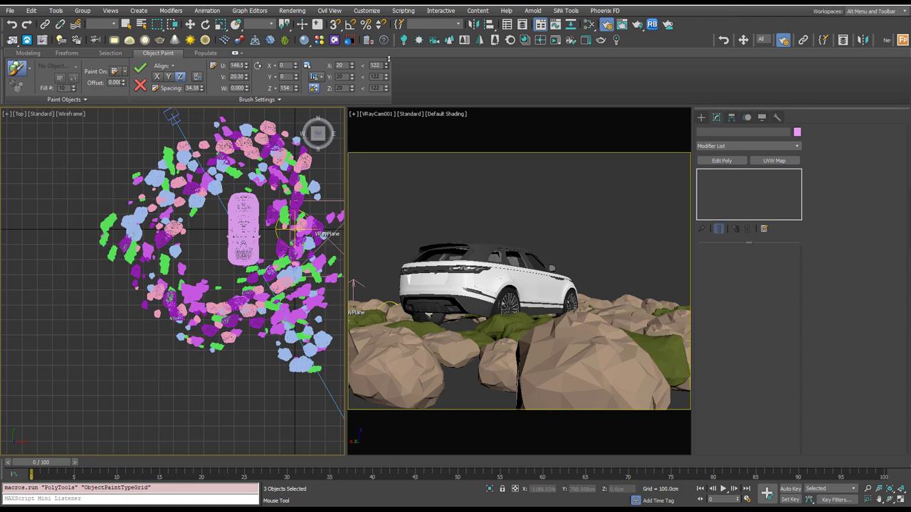
pyautogui.press('w')
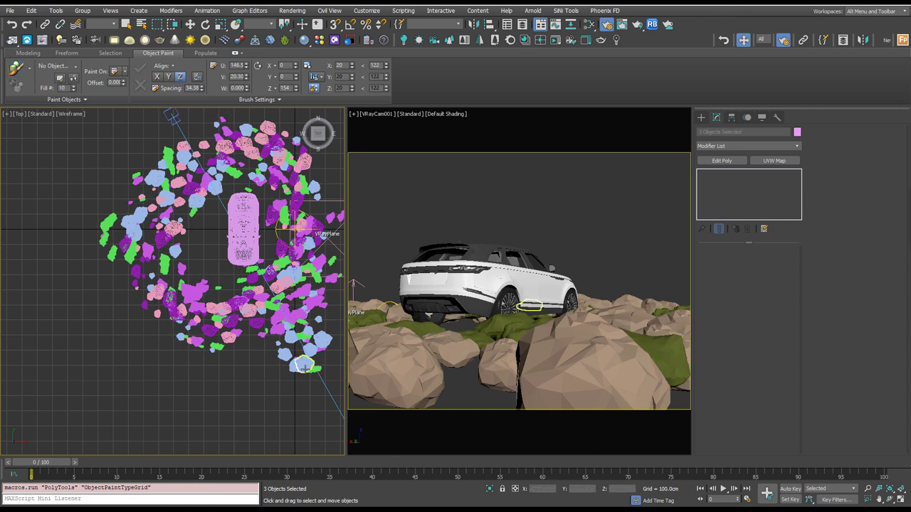
# Move a painted Savin Juniper 001 into the camera's foreground and make one rotated copy of it.
pyautogui.click(170, 156)
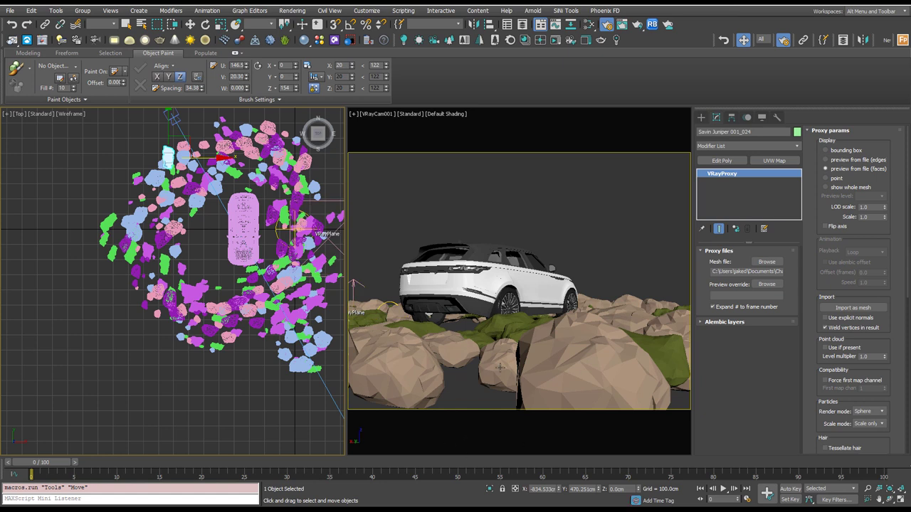
pyautogui.moveTo(182, 147)
pyautogui.mouseDown()
pyautogui.moveTo(219, 146)
pyautogui.moveTo(267, 164)
pyautogui.moveTo(215, 169)
pyautogui.mouseUp()
pyautogui.rightClick(204, 145)
pyautogui.click(227, 164)
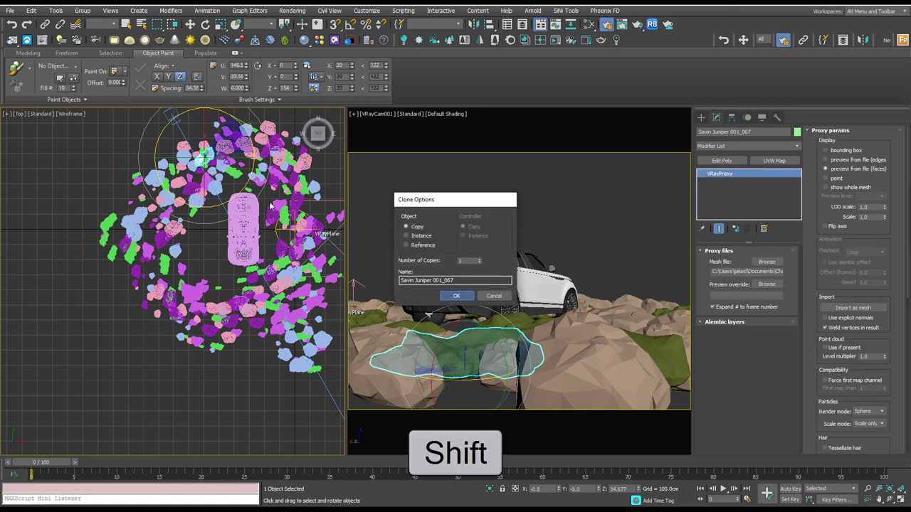
pyautogui.press('Return')
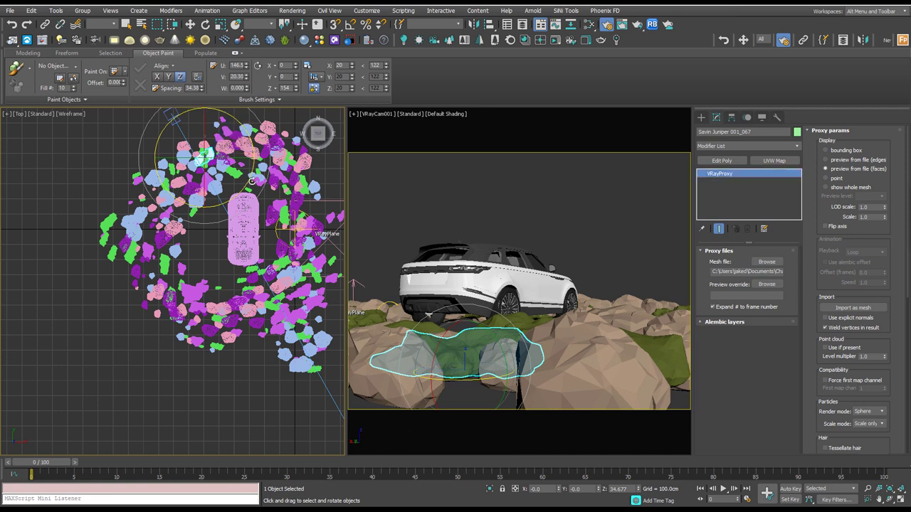
# Move the rotated juniper copy closer to the camera and clone it once beside the foreground boulder.
pyautogui.rightClick(238, 160)
pyautogui.click(253, 173)
pyautogui.moveTo(236, 143); pyautogui.dragTo(217, 121)
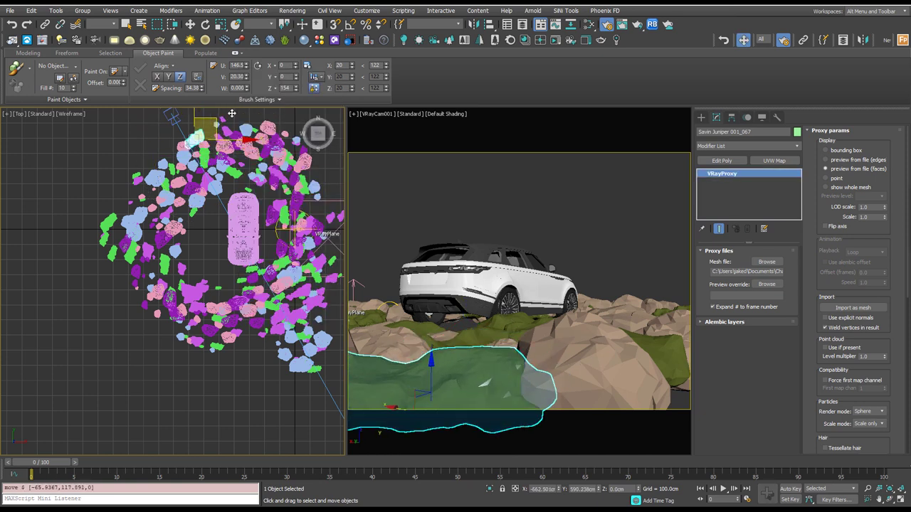
pyautogui.moveTo(232, 113); pyautogui.dragTo(181, 132)
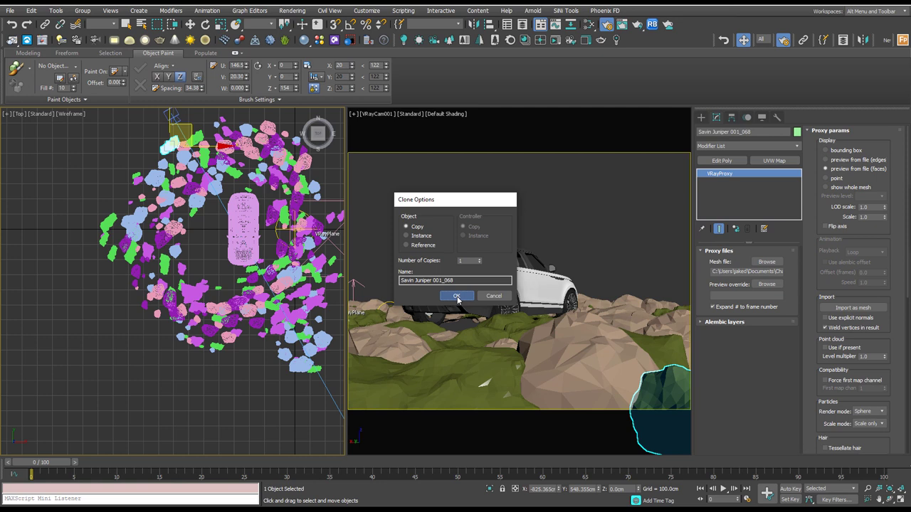
pyautogui.press('Return')
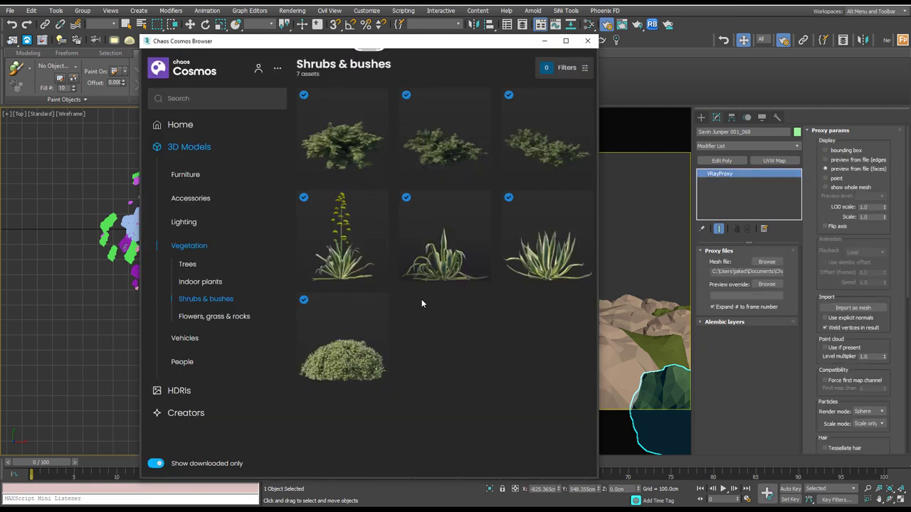
# Look through the full Chaos Cosmos shrubs and bushes collection, including assets not yet downloaded.
pyautogui.click(153, 463)
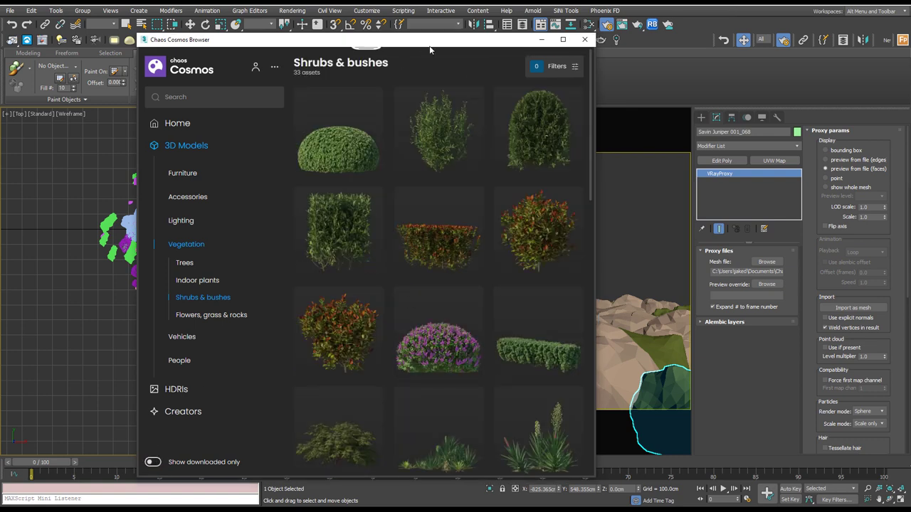
pyautogui.moveTo(429, 50); pyautogui.dragTo(163, 50)
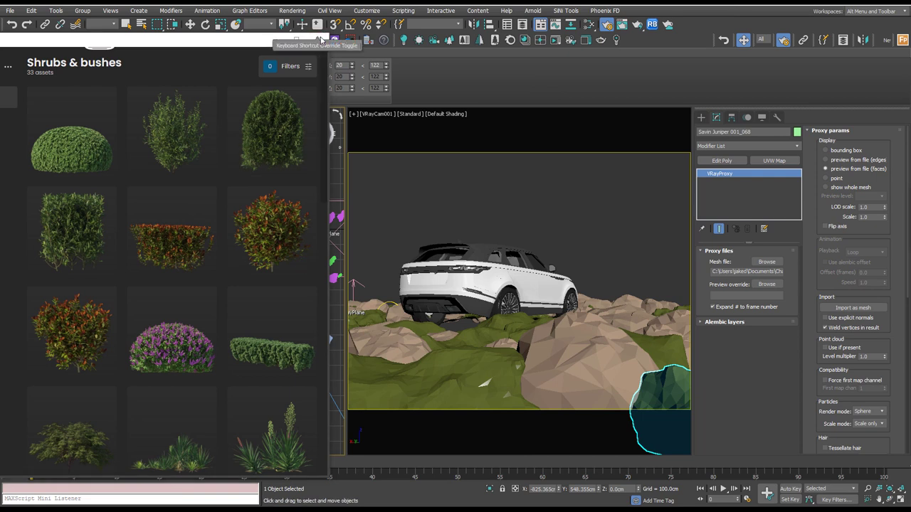
# Delete the unwanted selected object and unhide all objects to bring back the English oak.
pyautogui.press('Delete')
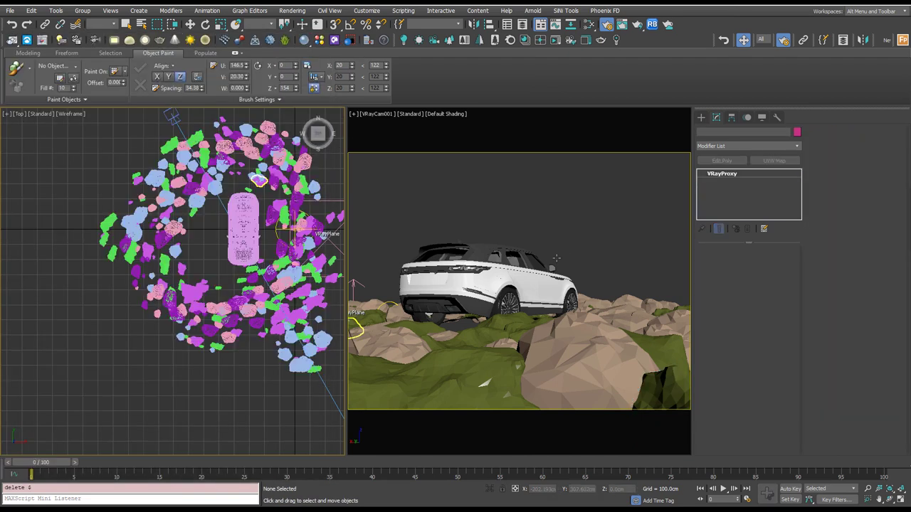
pyautogui.rightClick(556, 248)
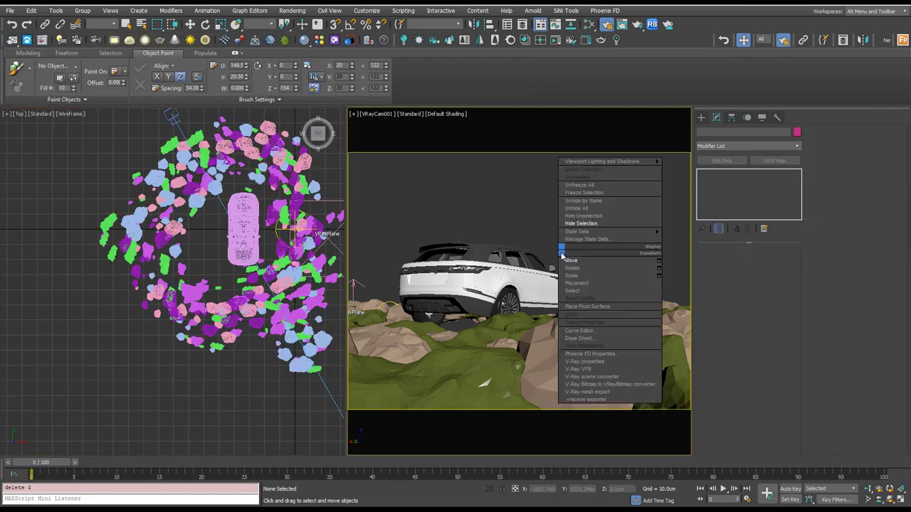
pyautogui.click(588, 208)
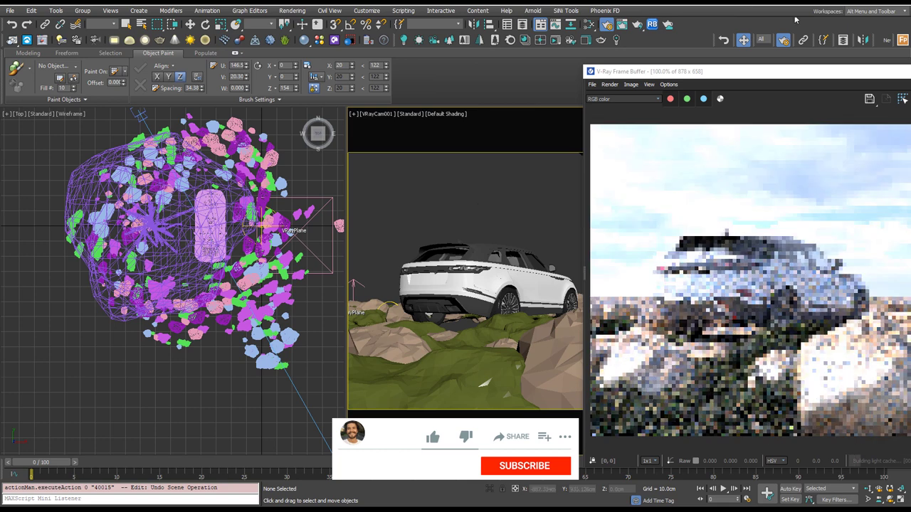
# Place the V-Ray Frame Buffer beside the viewports and inspect the interactive render from the Top view and through VRayCam001.
pyautogui.moveTo(767, 72); pyautogui.dragTo(170, 64)
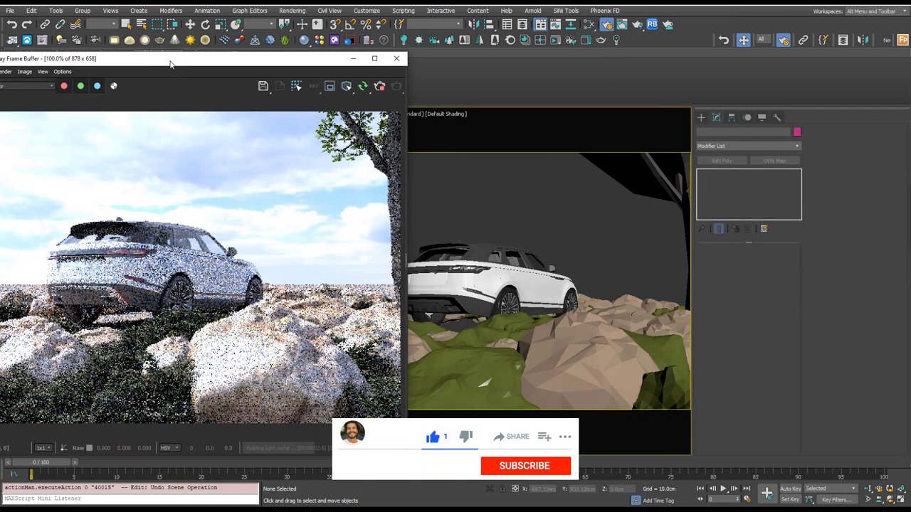
pyautogui.moveTo(288, 61)
pyautogui.mouseDown()
pyautogui.moveTo(688, 46)
pyautogui.moveTo(787, 53)
pyautogui.mouseUp()
pyautogui.click(319, 279)
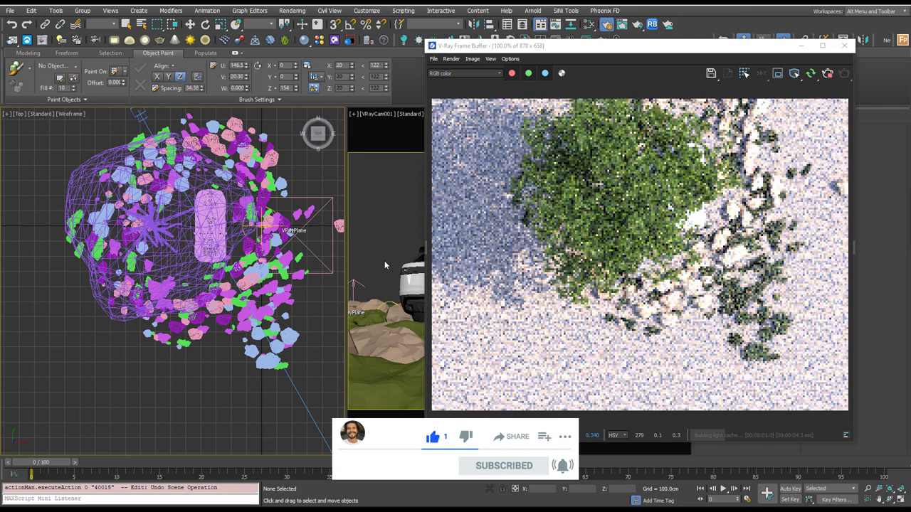
pyautogui.click(406, 221)
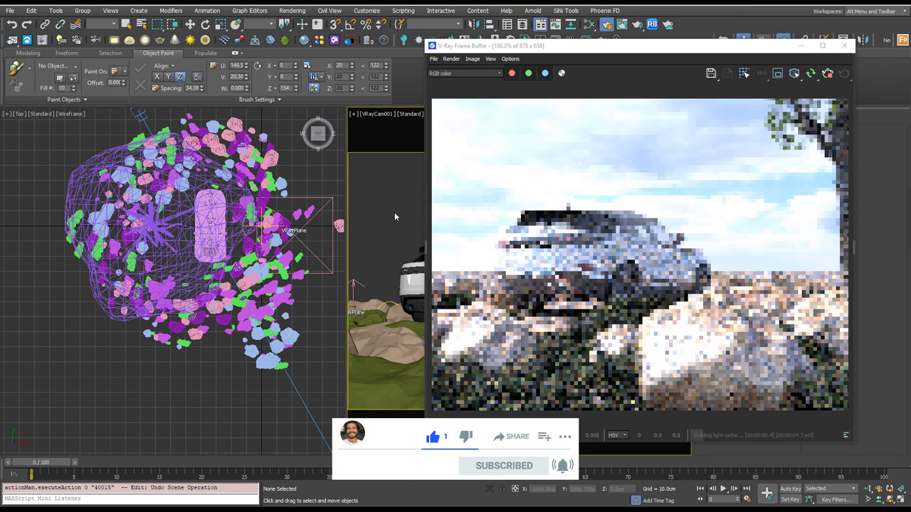
# Open the V-Ray render settings and place the V-Ray Frame Buffer where the camera view stays uncovered.
pyautogui.click(606, 24)
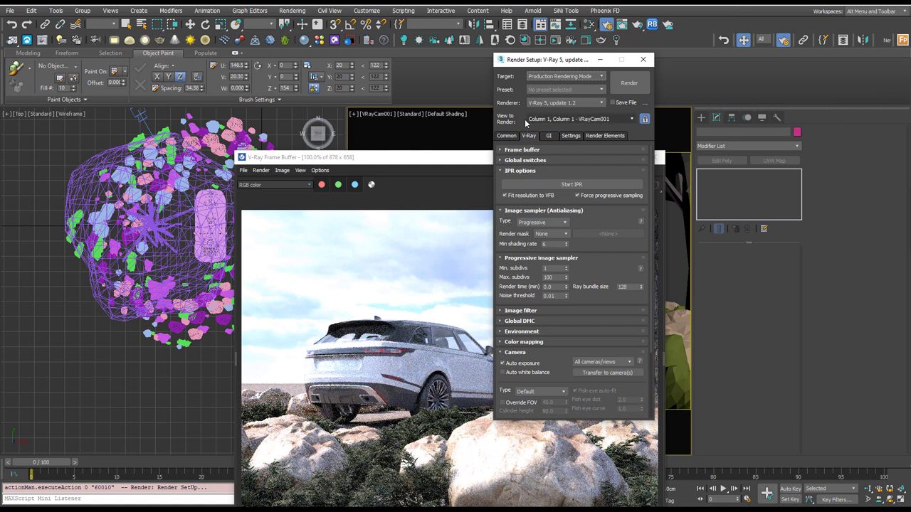
pyautogui.click(51, 224)
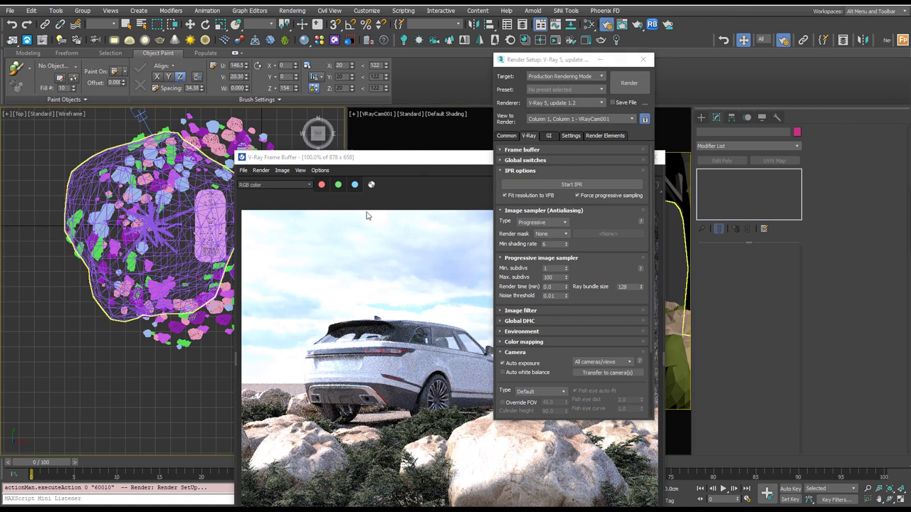
pyautogui.moveTo(401, 158); pyautogui.dragTo(515, 69)
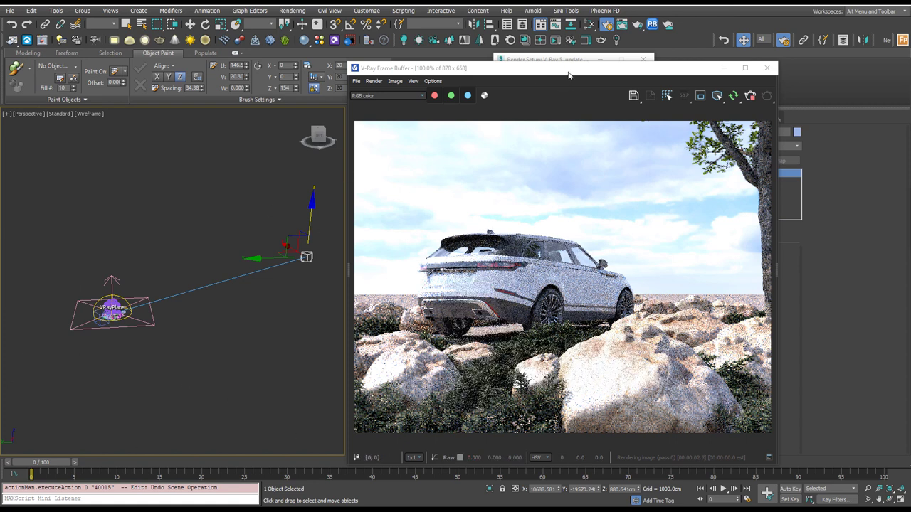
pyautogui.moveTo(562, 68); pyautogui.dragTo(123, 54)
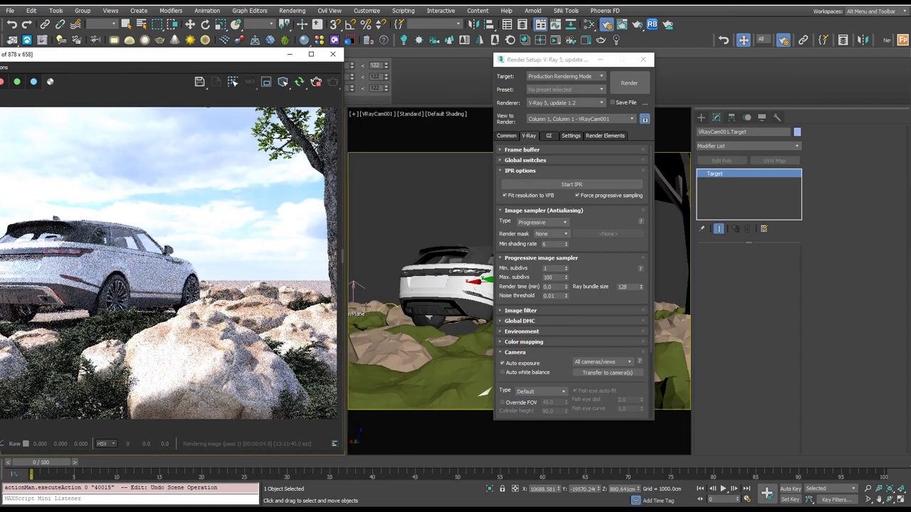
# Select VRayCam001 through its viewport and turn on Show horizon line for the camera.
pyautogui.click(379, 289)
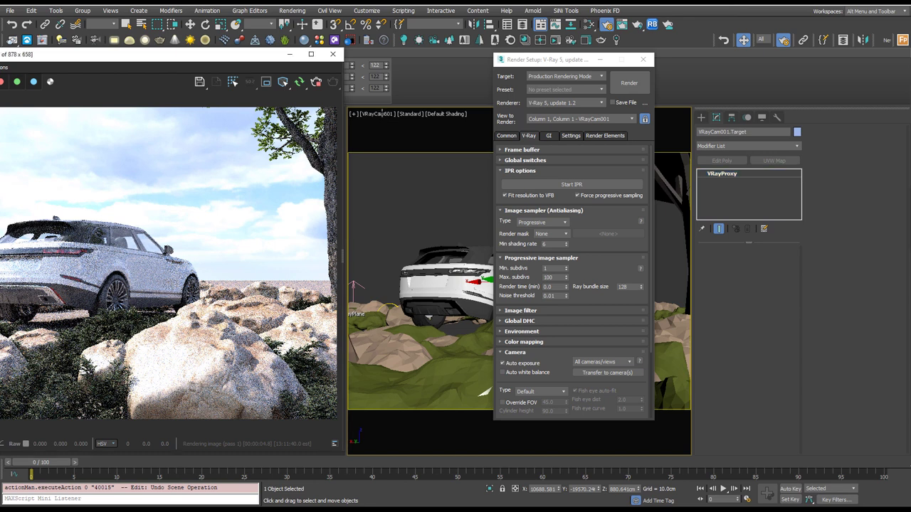
pyautogui.click(382, 113)
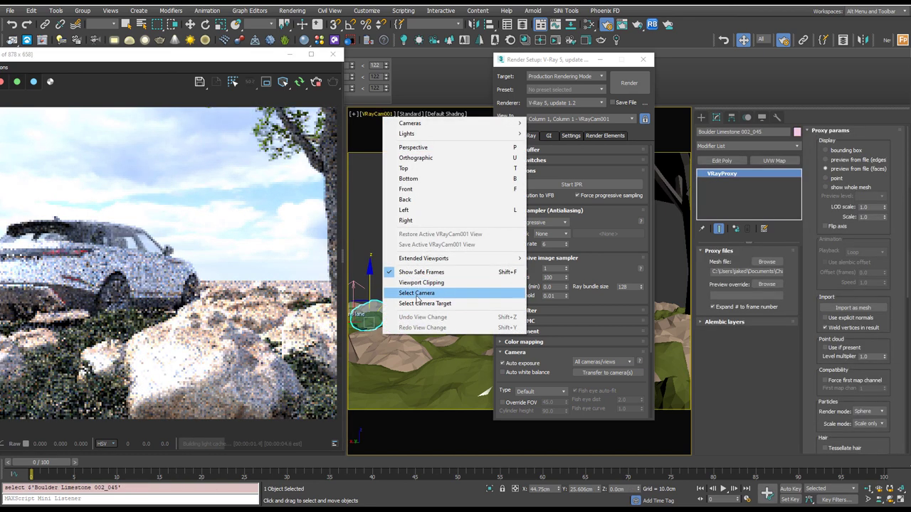
pyautogui.click(417, 293)
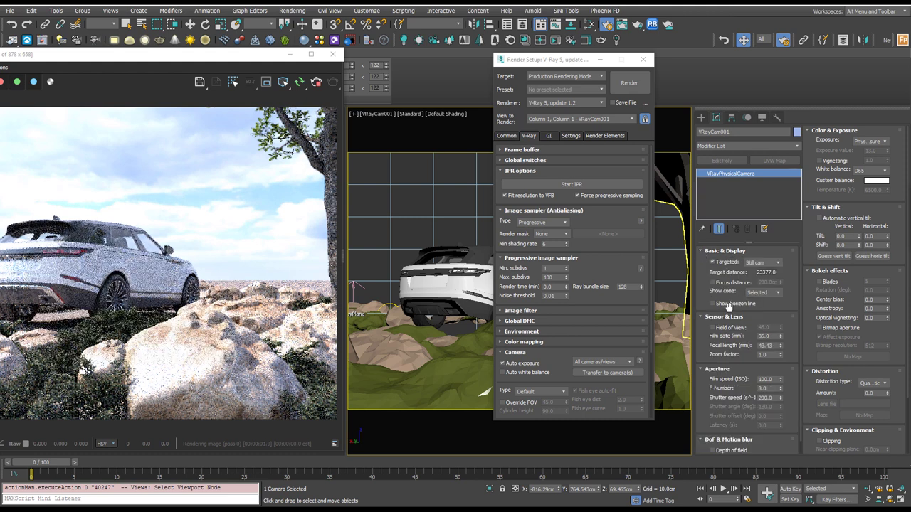
pyautogui.click(728, 304)
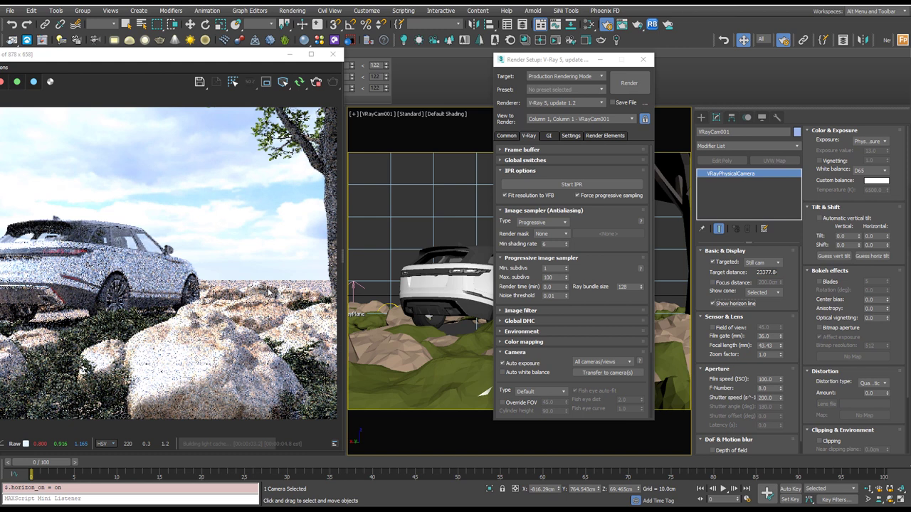
# Close the render settings and move the juniper in front of the SUV's rear wheel aside.
pyautogui.moveTo(216, 62); pyautogui.dragTo(310, 57)
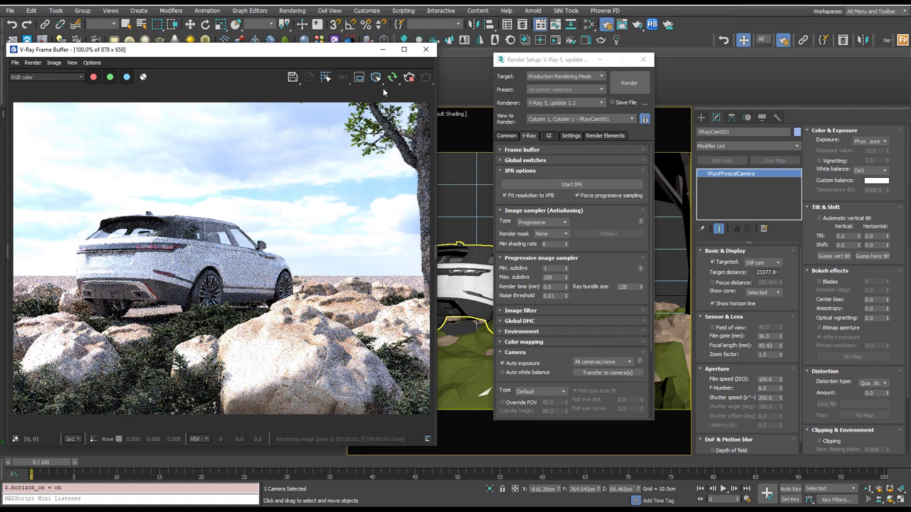
pyautogui.click(642, 59)
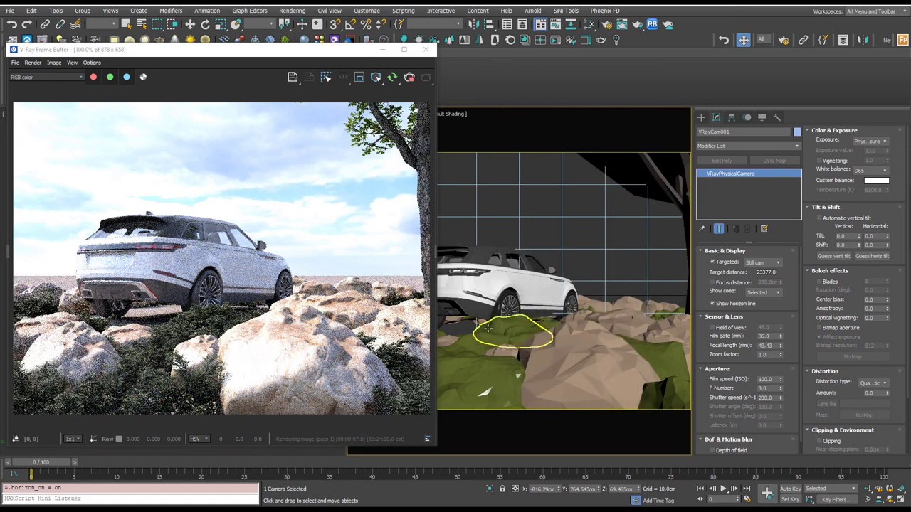
pyautogui.click(500, 327)
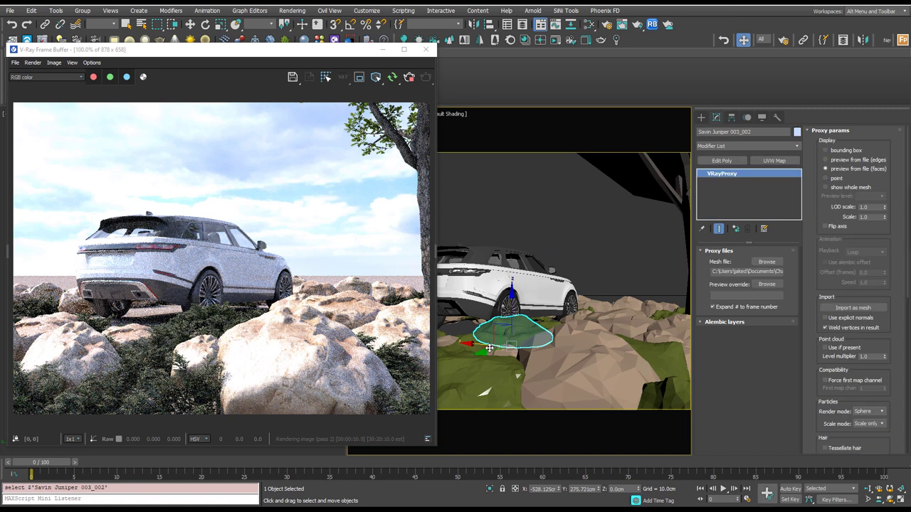
pyautogui.moveTo(490, 347); pyautogui.dragTo(672, 358)
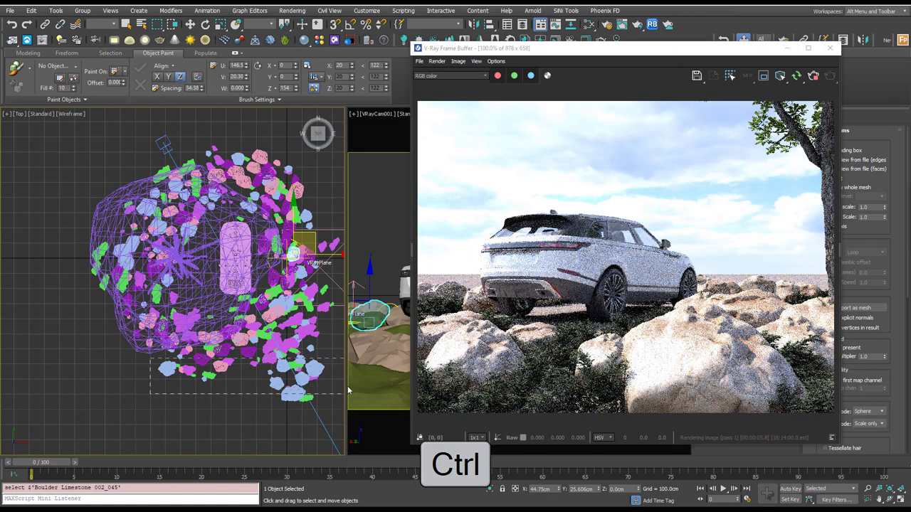
# Select the boulders and junipers at the far end of the scatter, excluding the camera, and clone them outward as one copy.
pyautogui.keyDown('ctrl'); pyautogui.moveTo(348, 390); pyautogui.dragTo(348, 391); pyautogui.keyUp('ctrl')
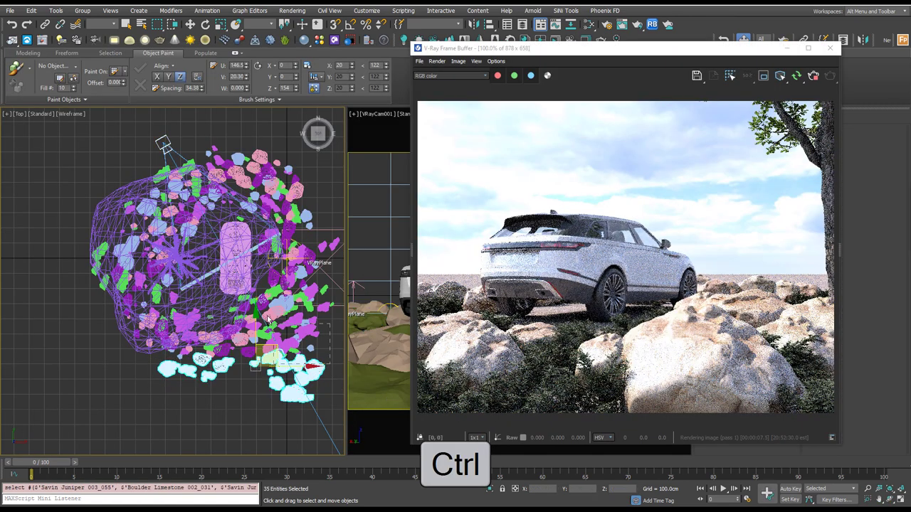
pyautogui.keyDown('ctrl'); pyautogui.moveTo(333, 358); pyautogui.dragTo(275, 313); pyautogui.keyUp('ctrl')
pyautogui.keyDown('ctrl'); pyautogui.click(163, 145); pyautogui.keyUp('ctrl')
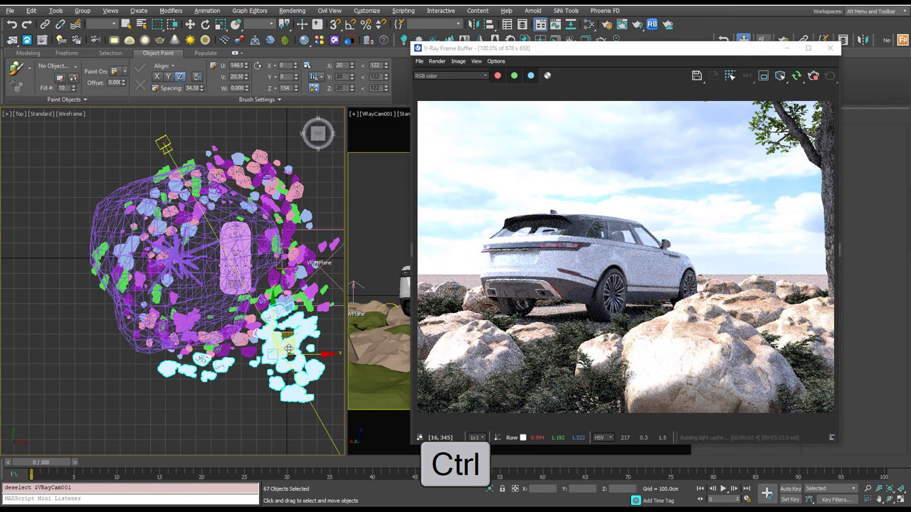
pyautogui.moveTo(306, 345); pyautogui.dragTo(328, 360)
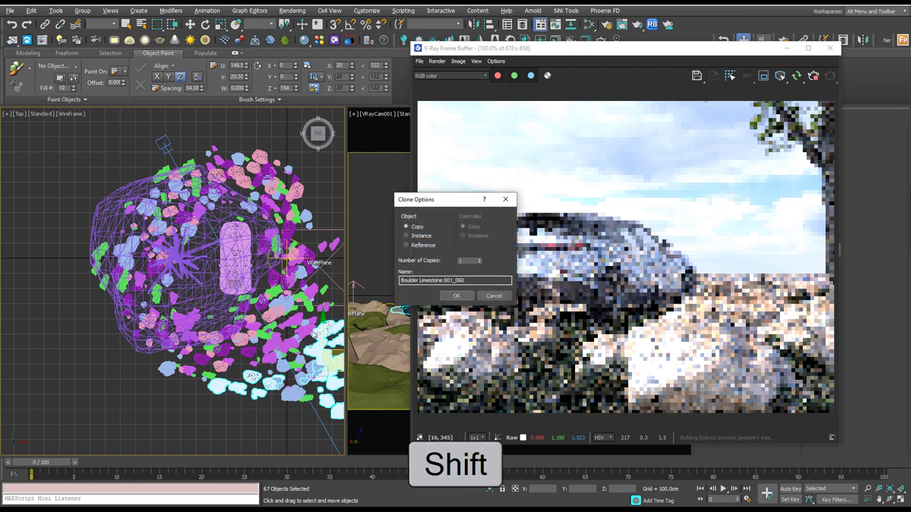
pyautogui.click(458, 296)
# Scale the cloned cluster of boulders and junipers up uniformly.
pyautogui.rightClick(329, 326)
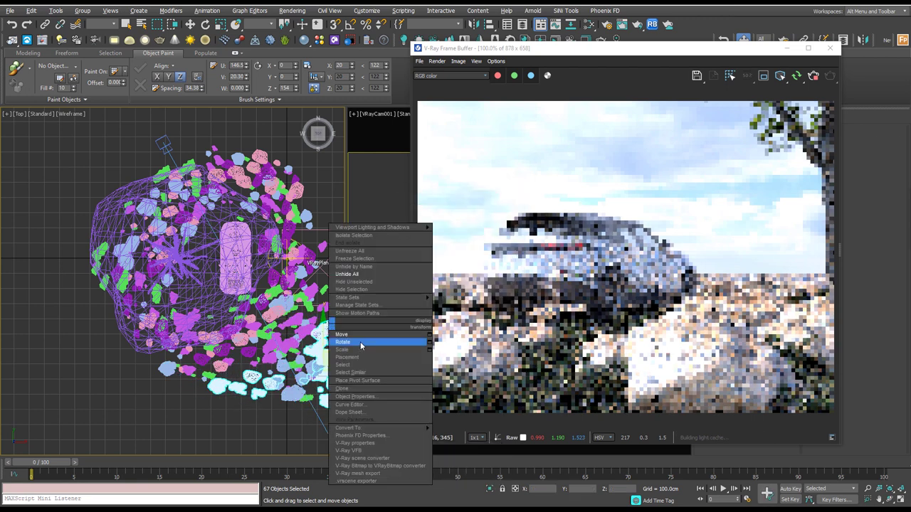
pyautogui.click(360, 350)
pyautogui.moveTo(247, 352); pyautogui.dragTo(163, 289, button='middle')
pyautogui.scroll(-2, 162, 289)
pyautogui.keyDown('alt'); pyautogui.moveTo(231, 321); pyautogui.dragTo(262, 268, button='middle'); pyautogui.keyUp('alt')
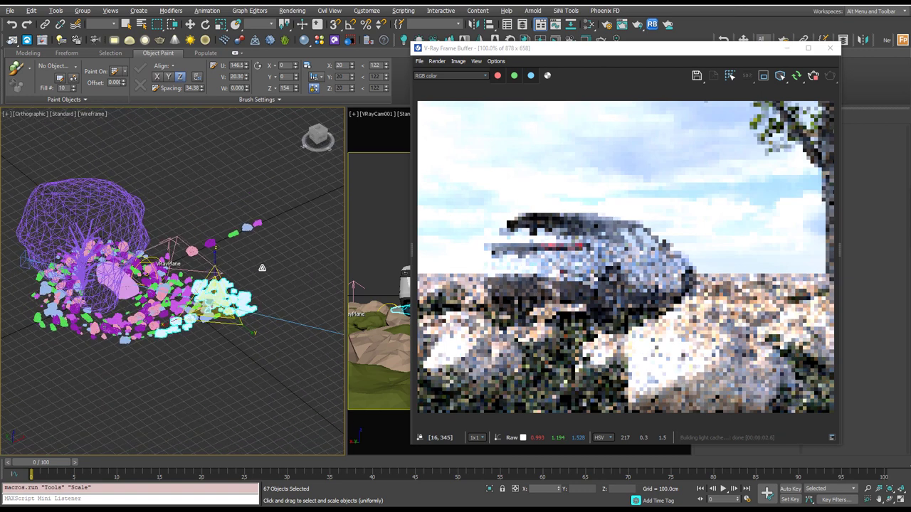
pyautogui.moveTo(230, 292); pyautogui.dragTo(228, 269)
# Lower the enlarged cluster slightly in the Front view and shift it across the background behind the SUV.
pyautogui.press('w')
pyautogui.keyDown('alt'); pyautogui.moveTo(242, 271); pyautogui.dragTo(227, 249, button='middle'); pyautogui.keyUp('alt')
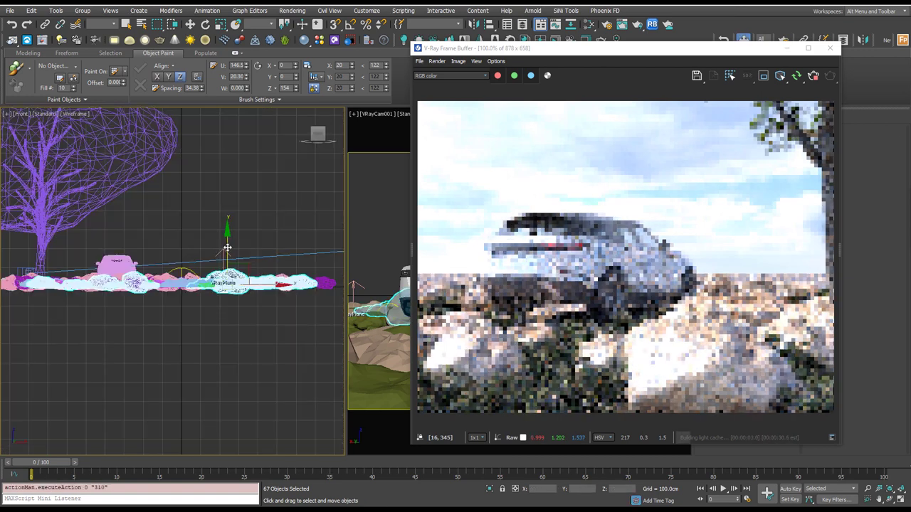
pyautogui.moveTo(228, 248); pyautogui.dragTo(228, 256)
pyautogui.keyDown('alt'); pyautogui.moveTo(229, 270); pyautogui.dragTo(268, 328, button='middle'); pyautogui.keyUp('alt')
pyautogui.moveTo(211, 267); pyautogui.dragTo(174, 246)
pyautogui.moveTo(587, 49); pyautogui.dragTo(236, 222)
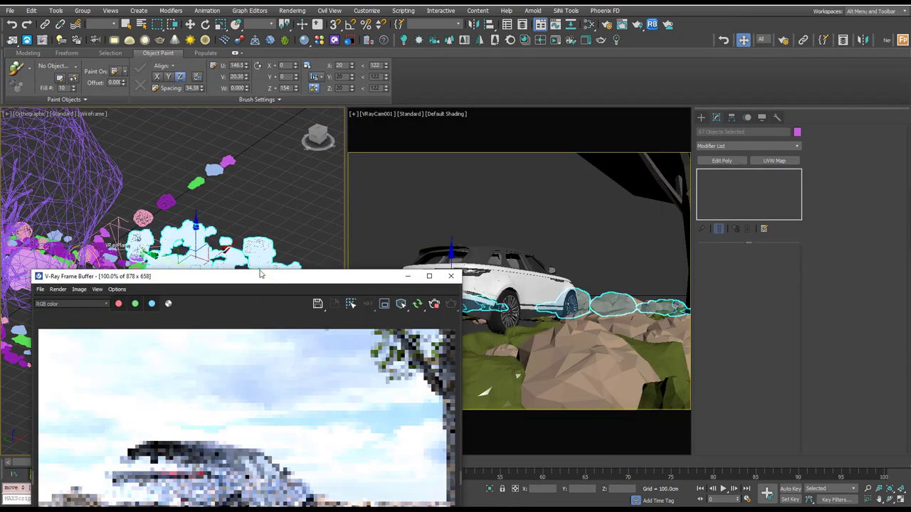
# Clone the enlarged background cluster once more as a copy beside it and bring the V-Ray Frame Buffer back into full view.
pyautogui.keyDown('alt'); pyautogui.moveTo(234, 242); pyautogui.dragTo(151, 213, button='middle'); pyautogui.keyUp('alt')
pyautogui.scroll(-3, 150, 214)
pyautogui.moveTo(149, 213); pyautogui.dragTo(211, 206)
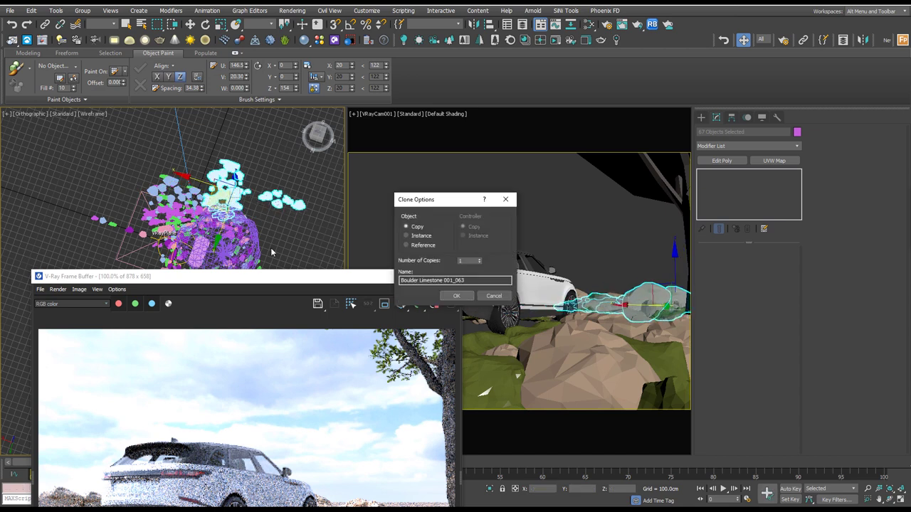
pyautogui.click(450, 296)
pyautogui.moveTo(361, 278); pyautogui.dragTo(536, 41)
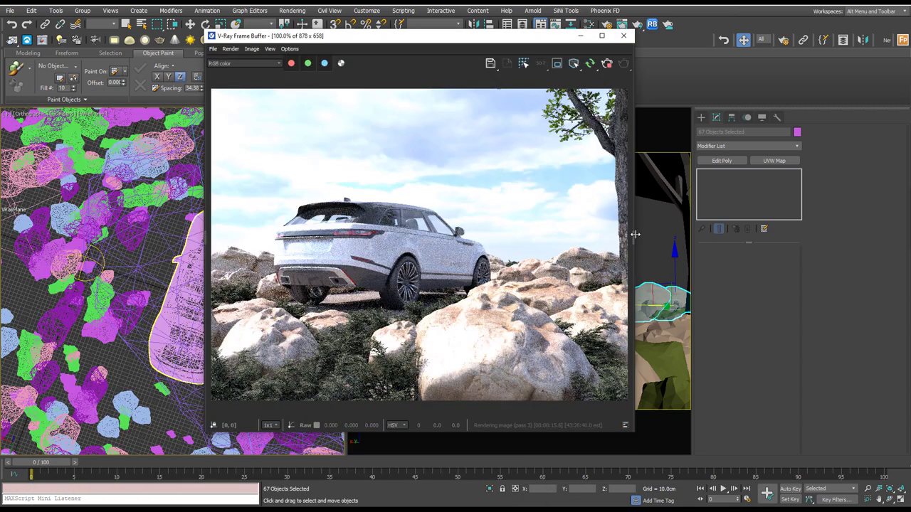
# Add an Exposure correction layer to the render with Highlight Burn 0.606 and Contrast 0.185.
pyautogui.moveTo(636, 234); pyautogui.dragTo(610, 239)
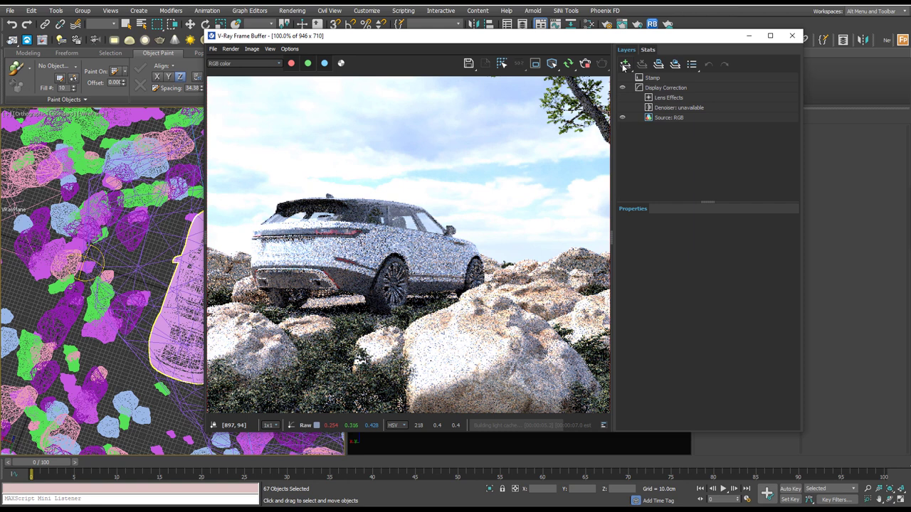
pyautogui.click(625, 64)
pyautogui.click(647, 147)
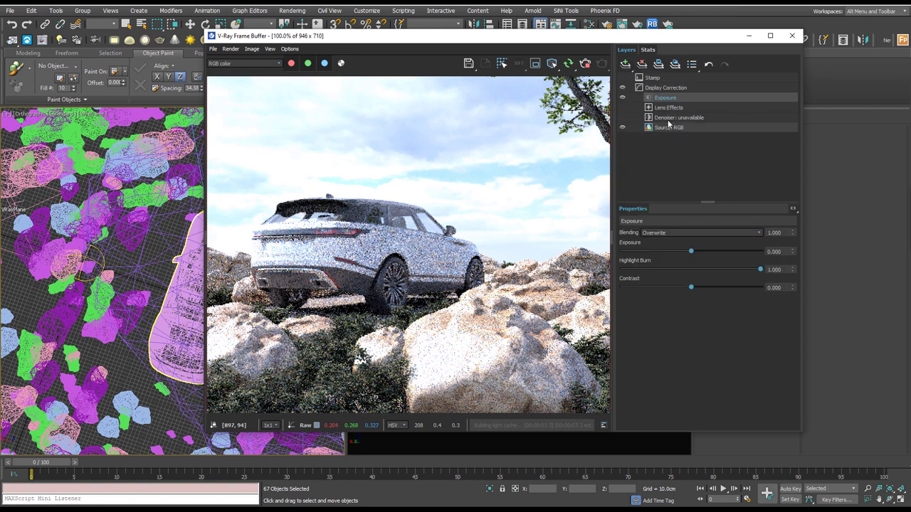
pyautogui.moveTo(760, 269); pyautogui.dragTo(699, 269)
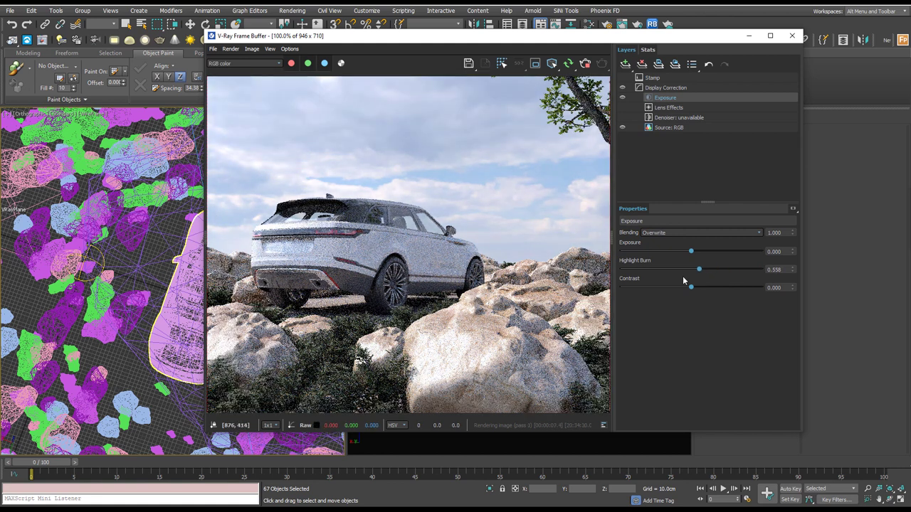
pyautogui.moveTo(693, 288); pyautogui.dragTo(703, 289)
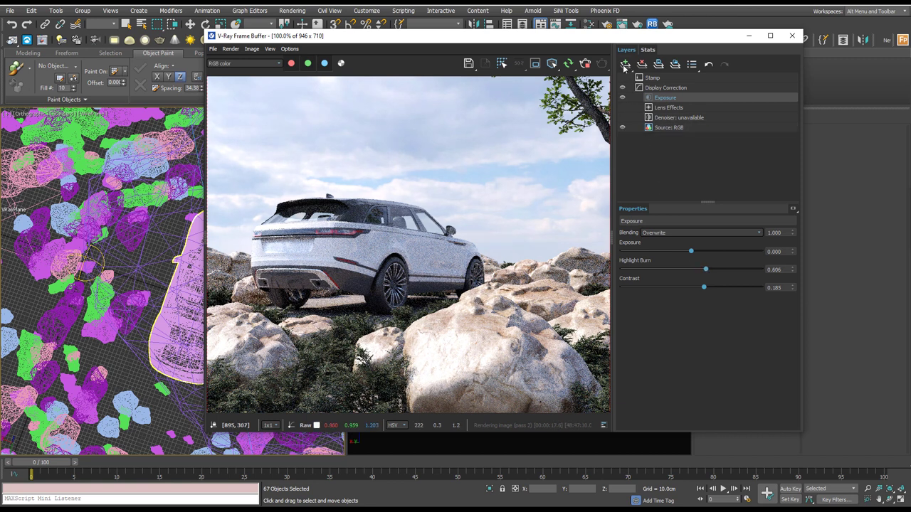
# Enable bloom/glare in the Lens Effects layer and add a Hue / Saturation layer with saturation -0.151.
pyautogui.click(623, 112)
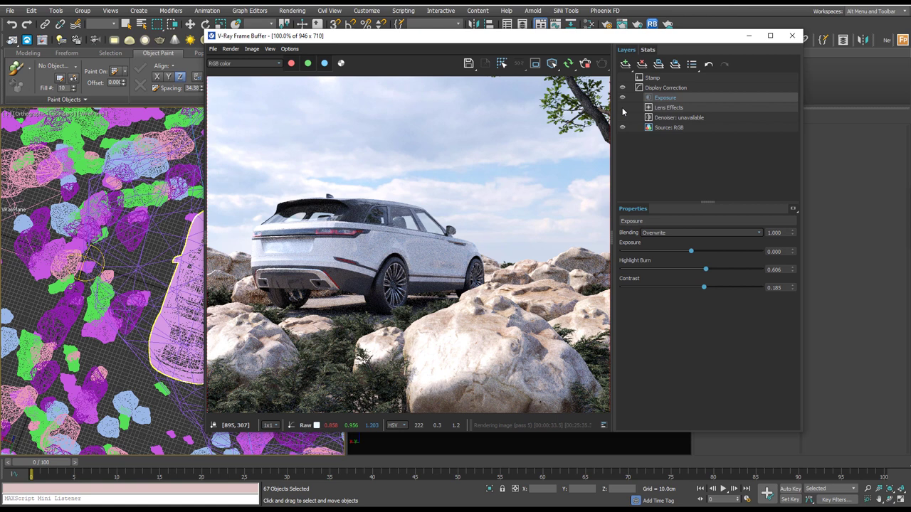
pyautogui.click(669, 109)
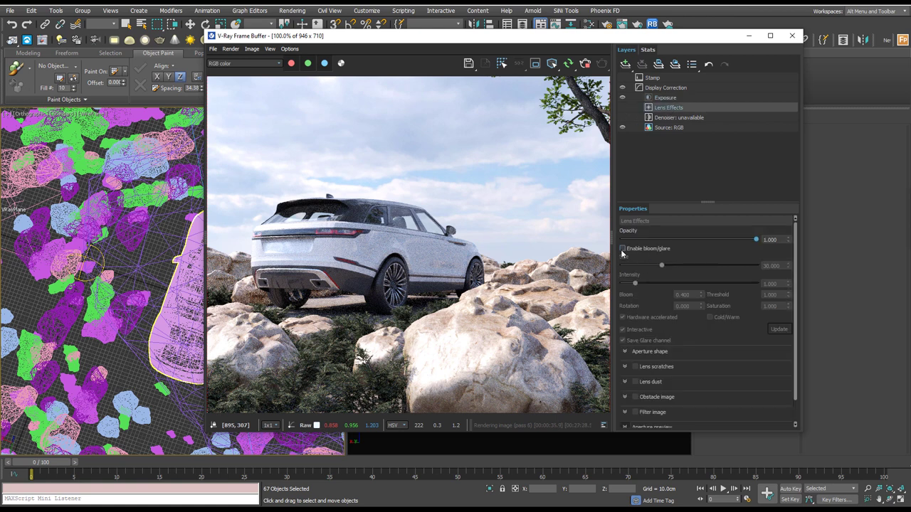
pyautogui.click(623, 249)
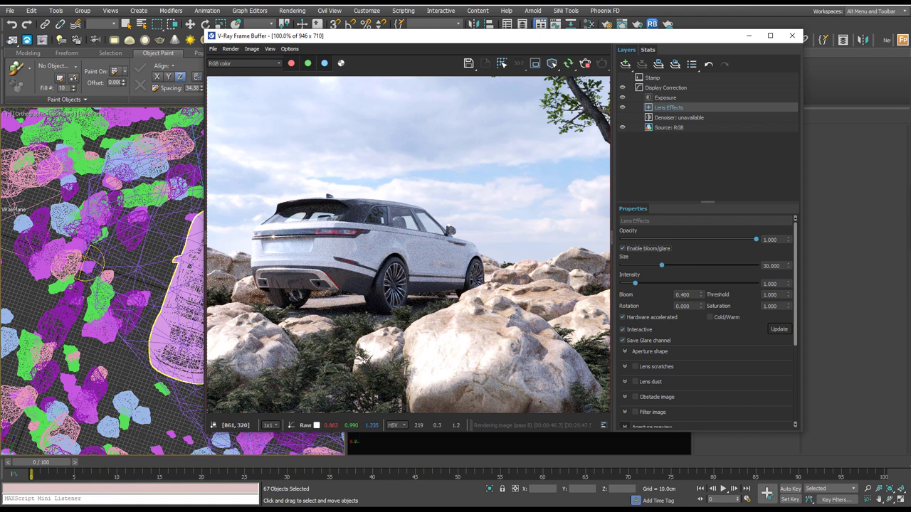
pyautogui.click(625, 64)
pyautogui.click(643, 124)
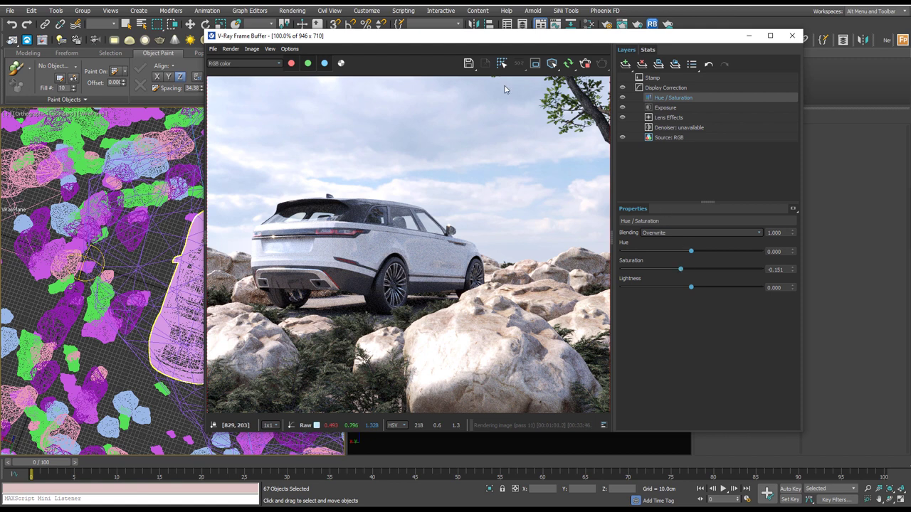
# Add a Filmic tonemap layer and change its tone-mapping type from Hable.
pyautogui.click(626, 65)
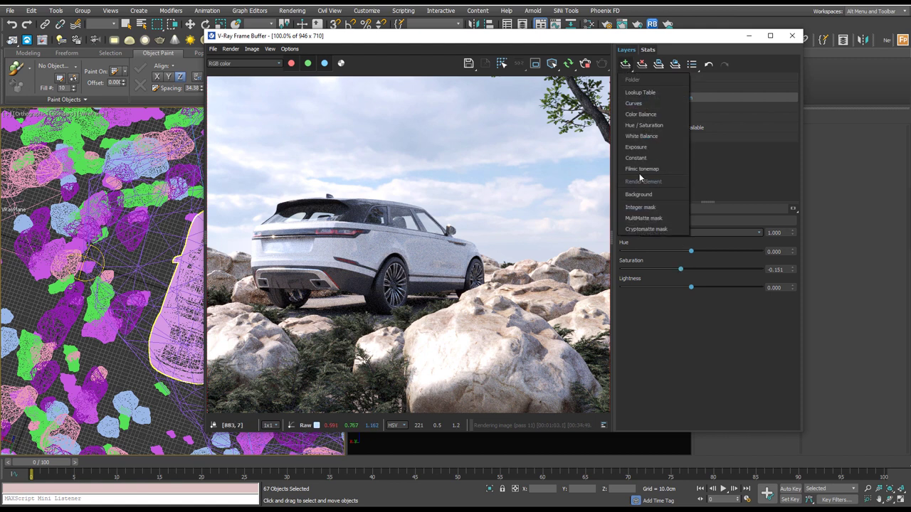
pyautogui.click(639, 169)
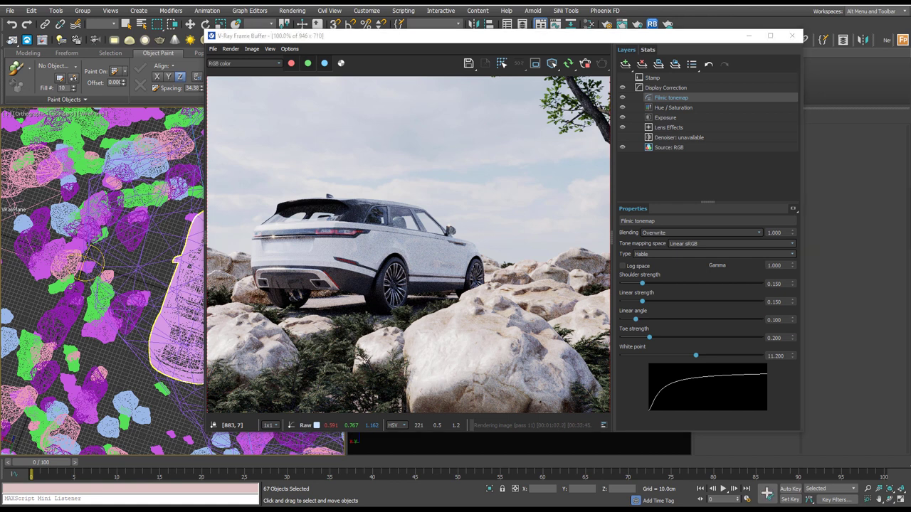
pyautogui.click(686, 253)
pyautogui.click(652, 297)
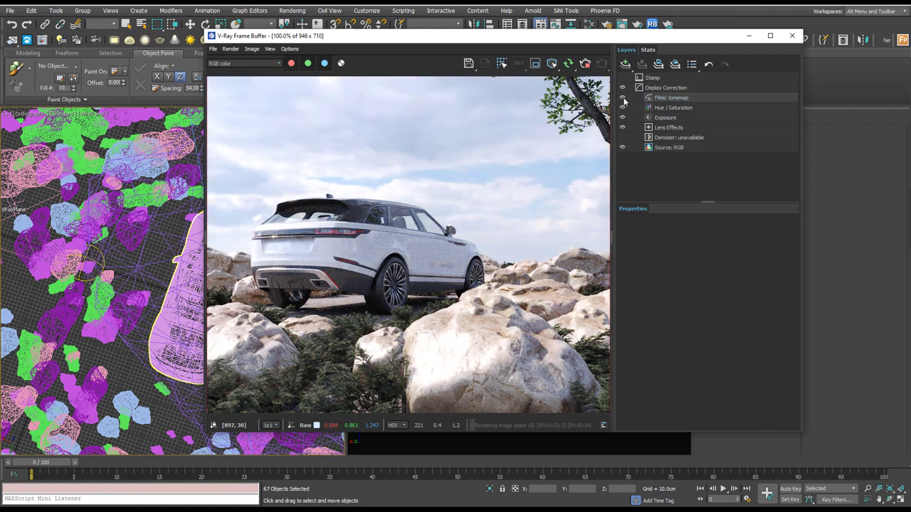
# Toggle the Filmic tonemap and Exposure layers off and on to compare their effect on the render.
pyautogui.click(622, 97)
pyautogui.click(622, 118)
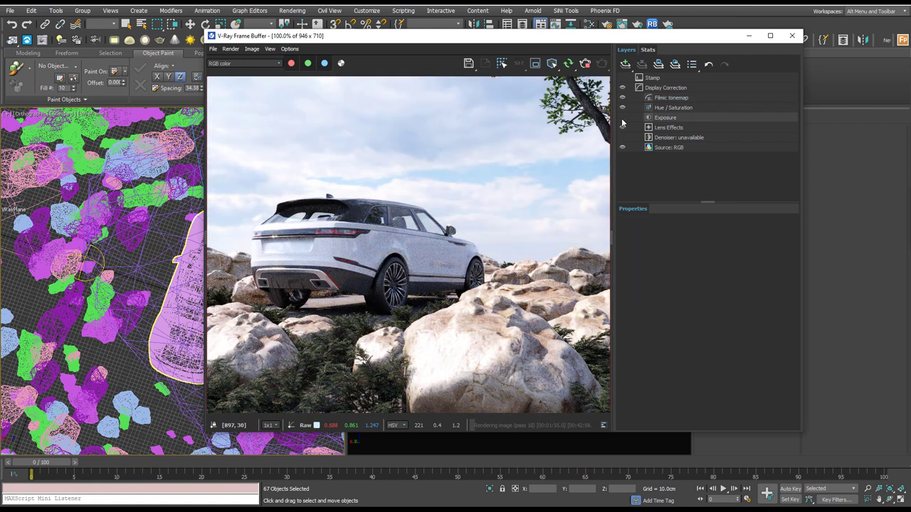
pyautogui.click(622, 118)
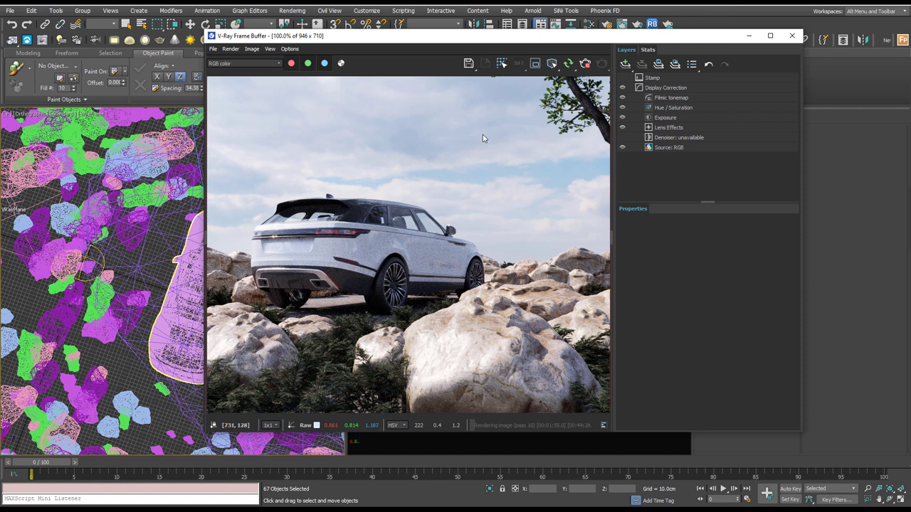
pyautogui.moveTo(591, 41); pyautogui.dragTo(585, 69)
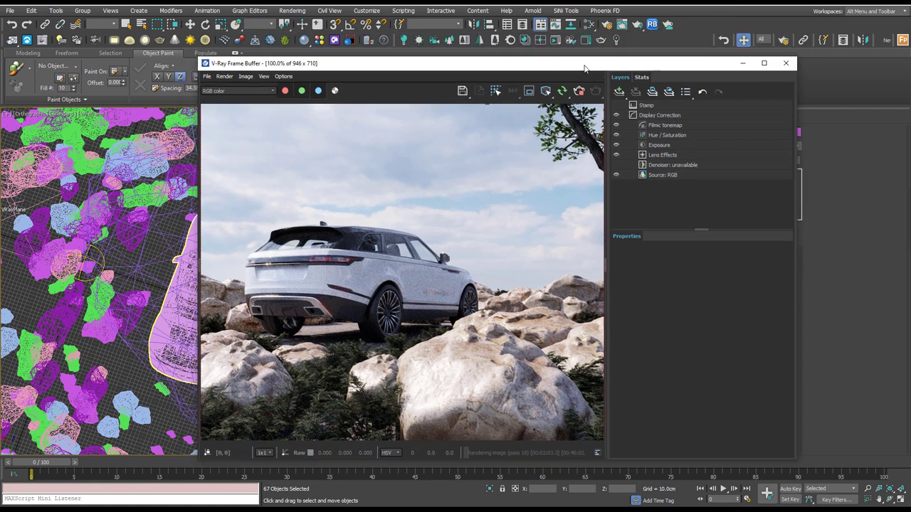
# Add a VRayDenoiser render element in the V-Ray render setup.
pyautogui.click(609, 25)
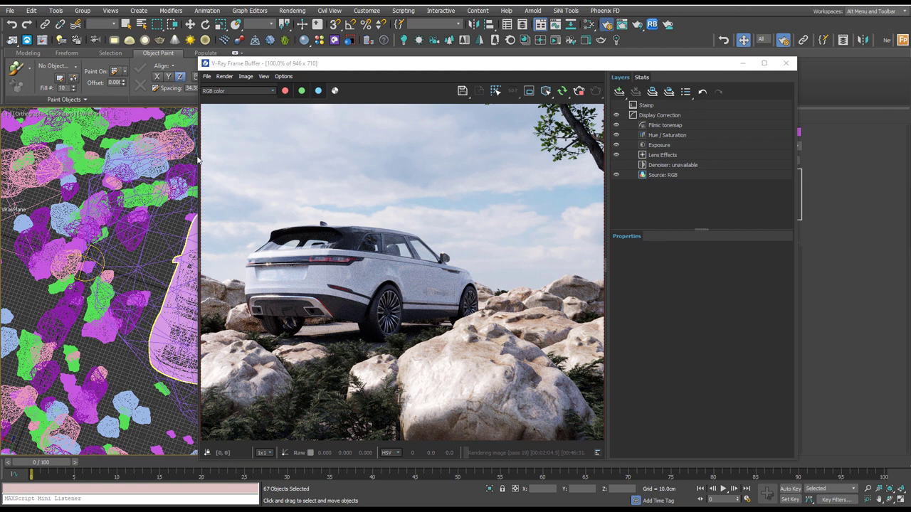
pyautogui.moveTo(495, 68); pyautogui.dragTo(439, 48)
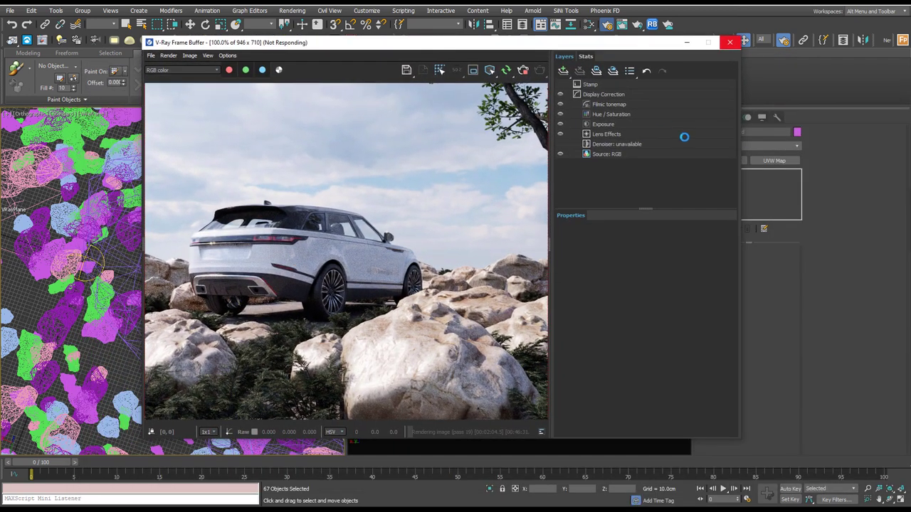
pyautogui.press('F10')
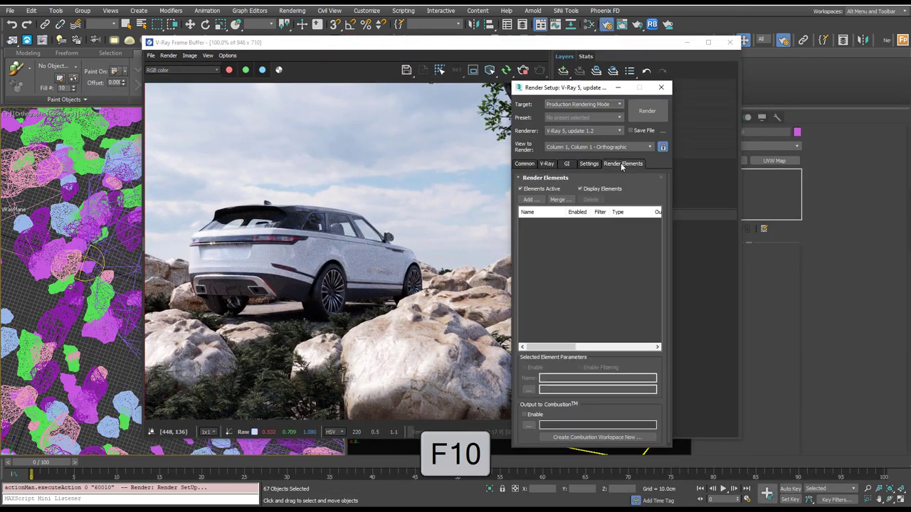
pyautogui.click(536, 204)
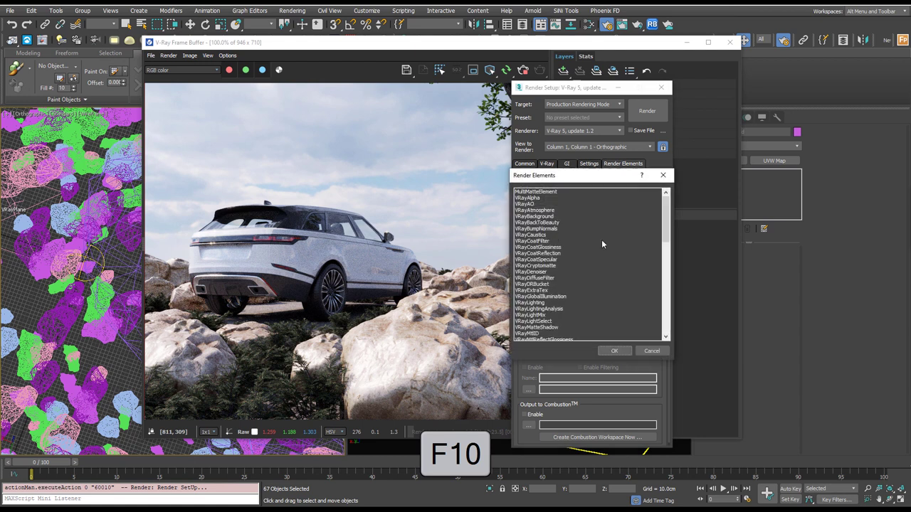
pyautogui.click(539, 272)
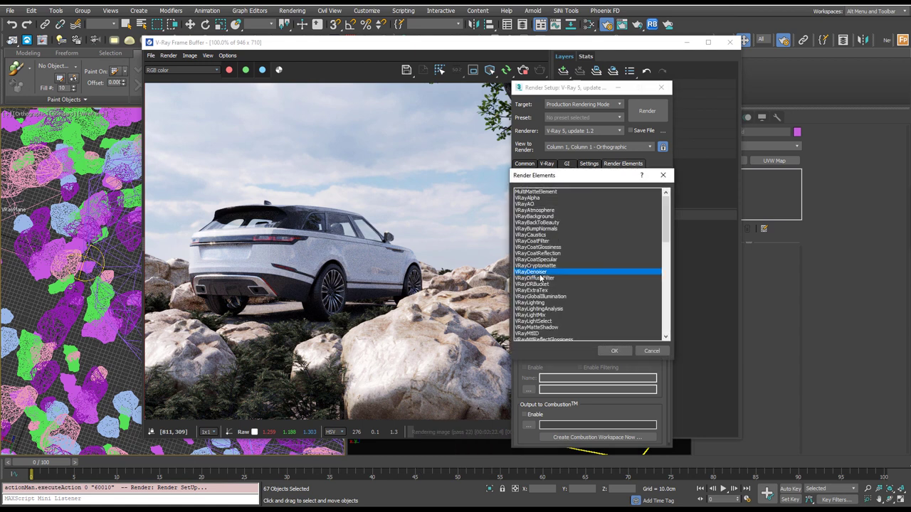
pyautogui.click(613, 348)
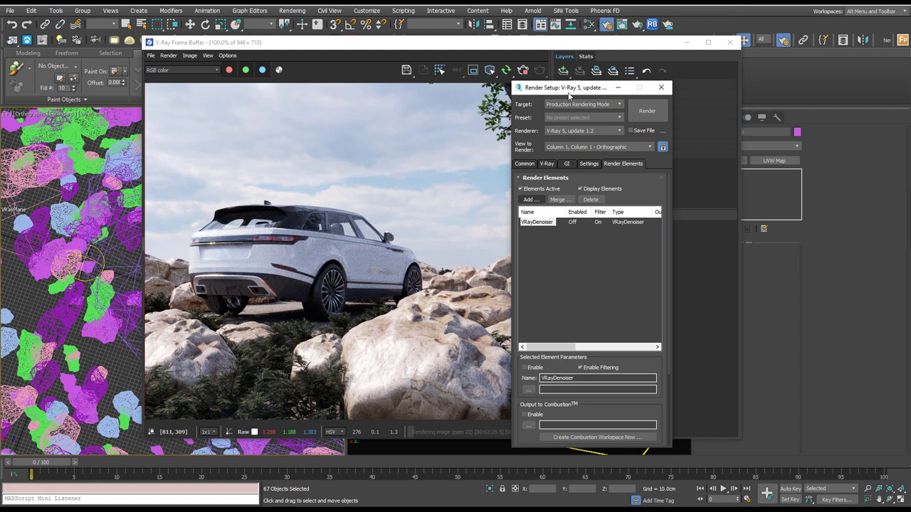
# Select the Denoiser layer in the frame buffer and start a new production render of the scene.
pyautogui.moveTo(629, 90); pyautogui.dragTo(862, 74)
pyautogui.click(621, 145)
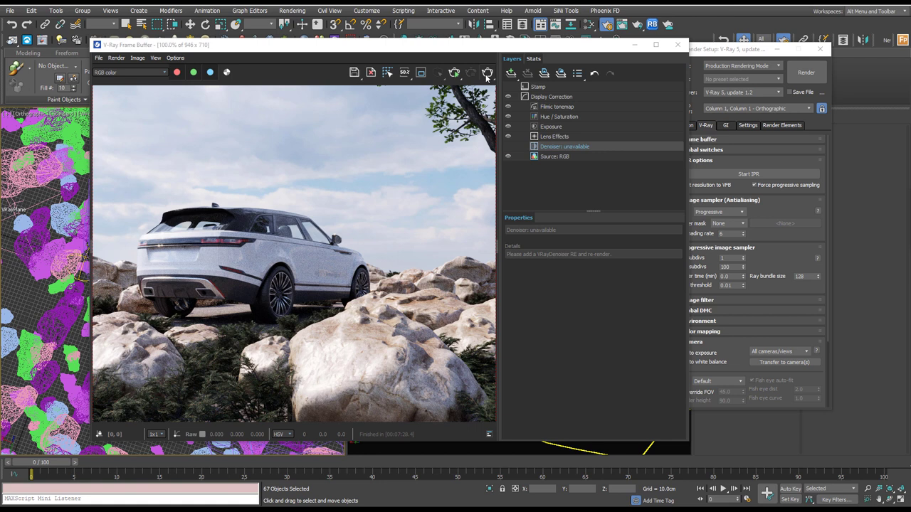
pyautogui.click(487, 76)
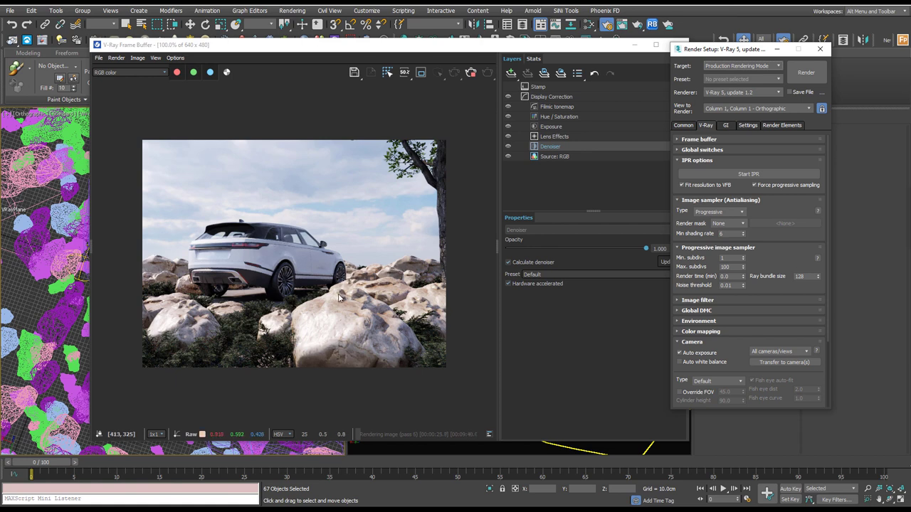
# Toggle the Denoiser layer to compare its effect and set its opacity to 0.514.
pyautogui.click(508, 148)
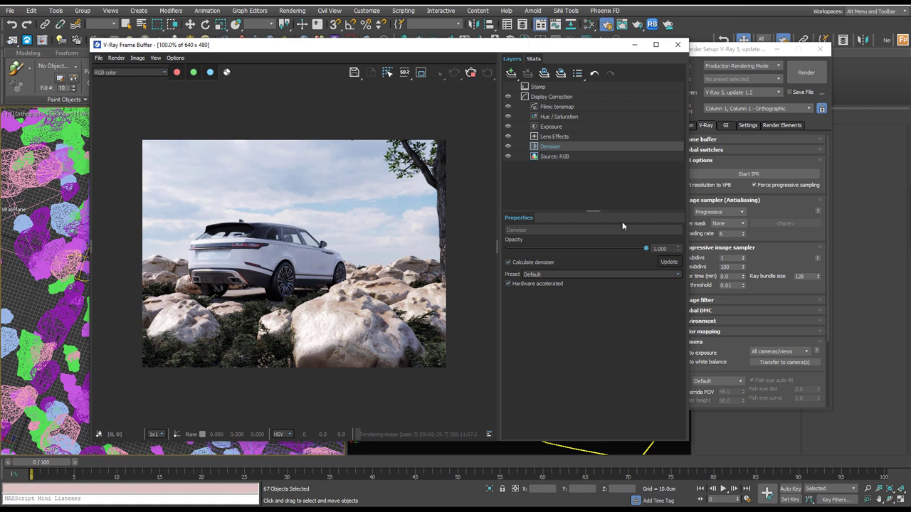
pyautogui.moveTo(591, 249)
pyautogui.mouseDown()
pyautogui.moveTo(506, 249)
pyautogui.moveTo(621, 250)
pyautogui.moveTo(579, 249)
pyautogui.mouseUp()
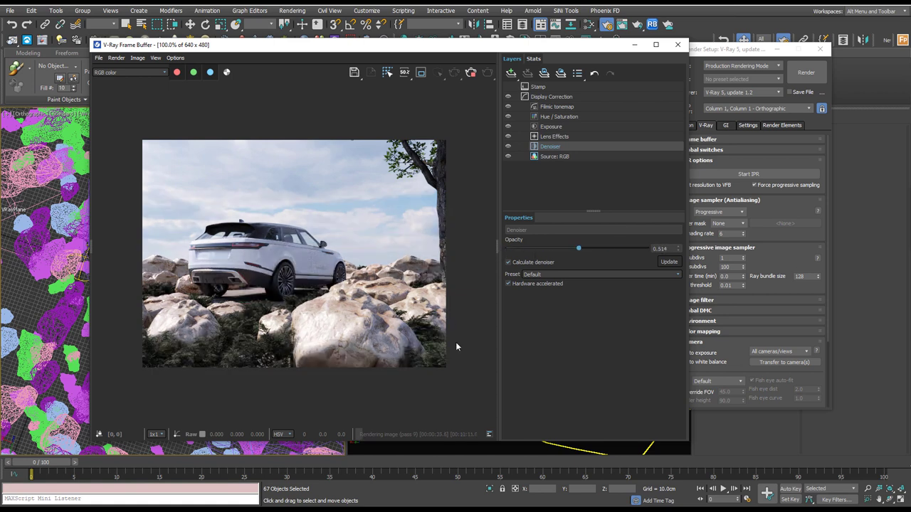